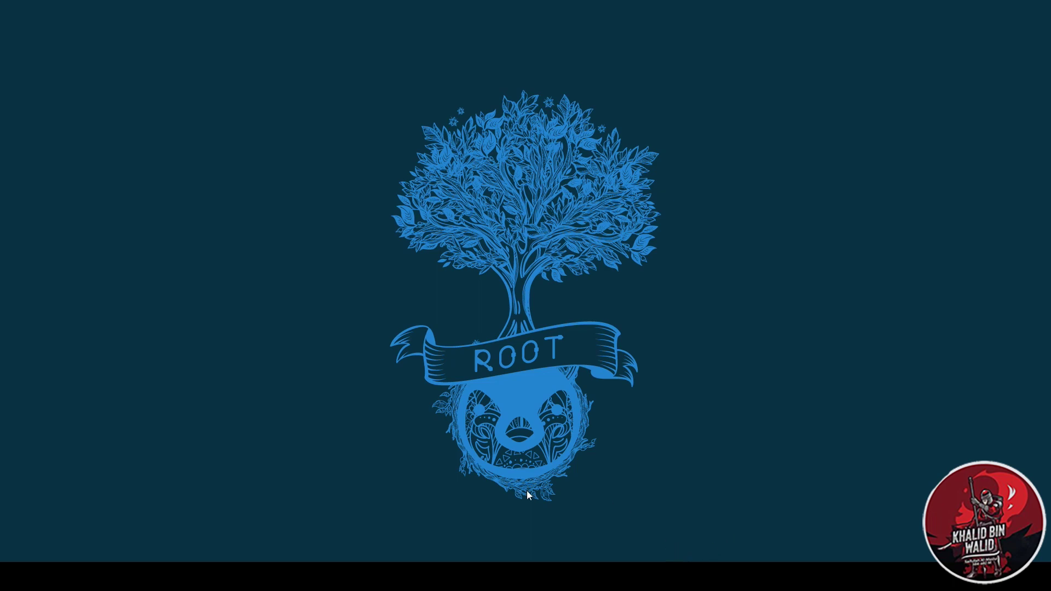
- Bring up the WinBox windows of routers GW-RO1, GW-RO1.1, GW-RO2.1 and GW-RO2 together on screen
mouse_move(487, 575)
click(318, 520)
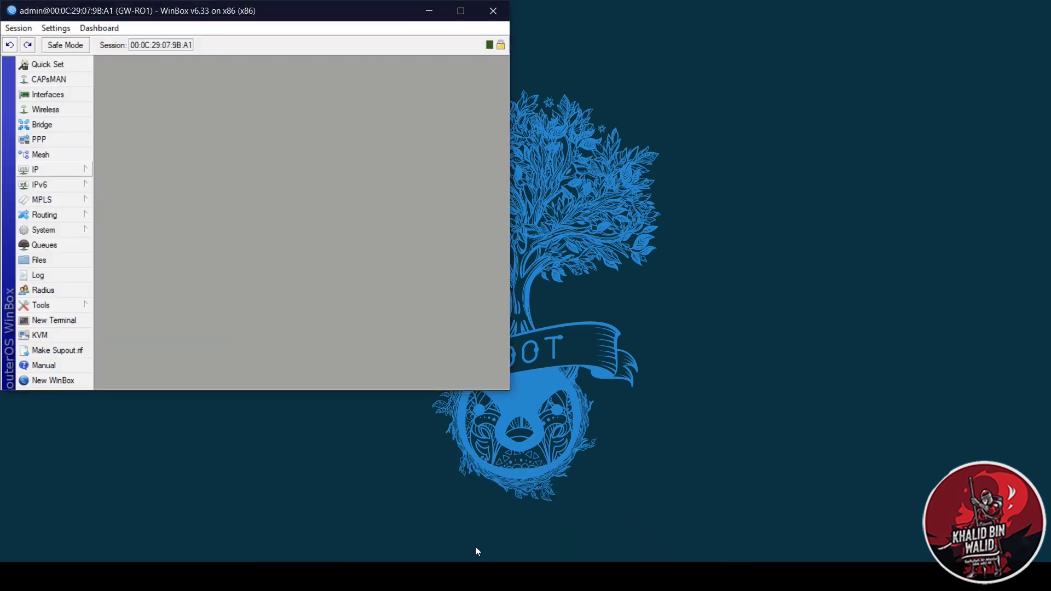
click(438, 517)
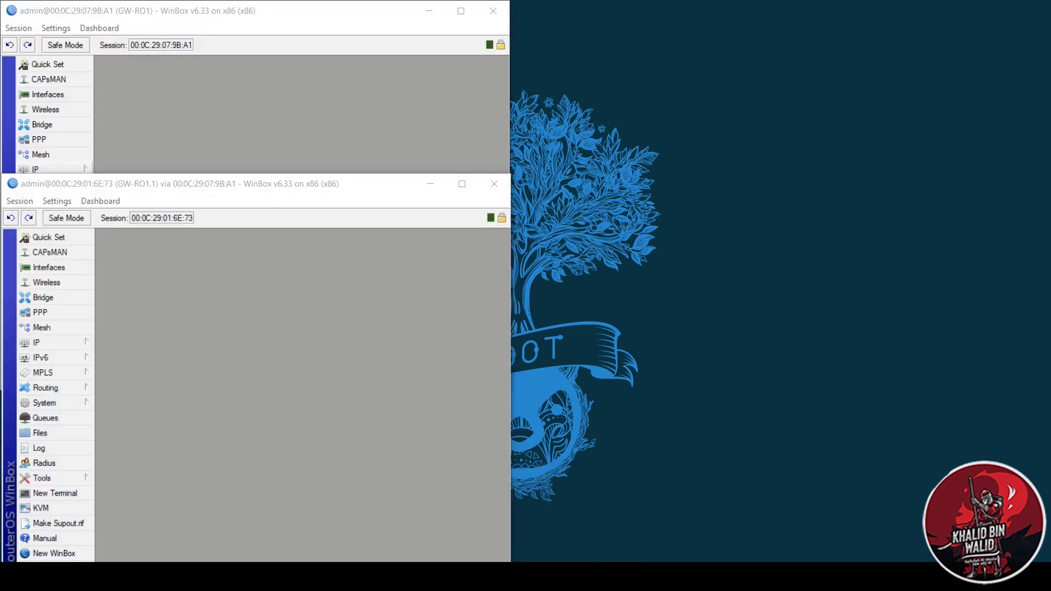
click(559, 505)
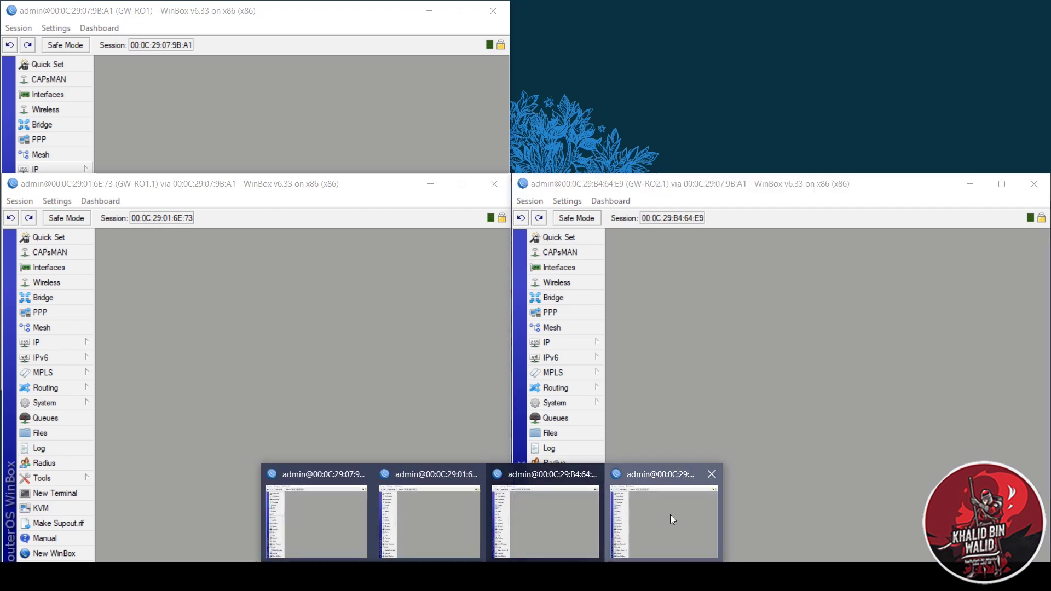
click(670, 515)
mouse_move(695, 574)
click(852, 467)
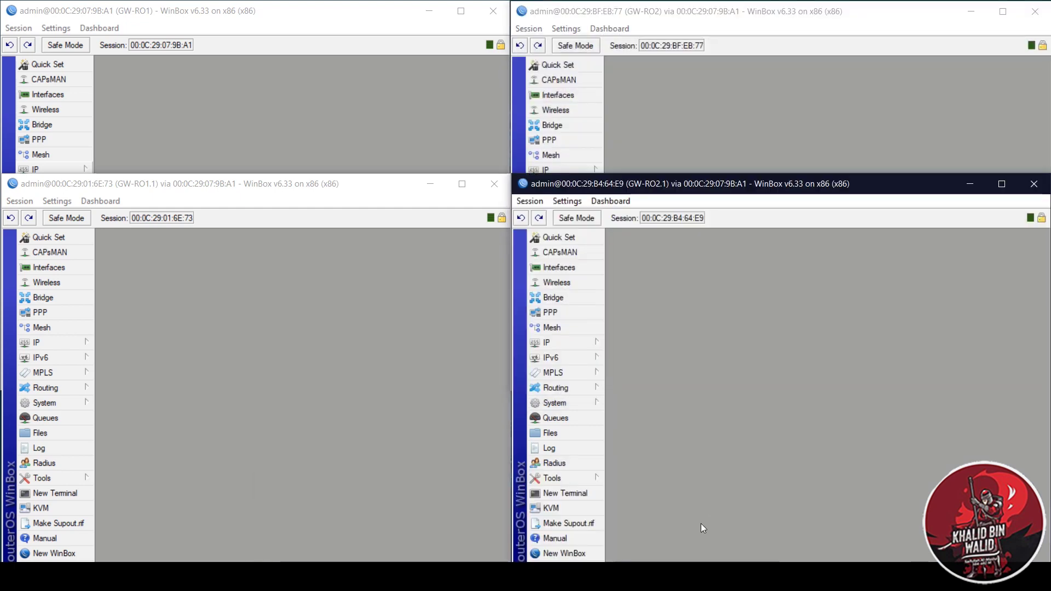
- Review the network topology diagram and match its routers to the four open WinBox sessions
click(696, 574)
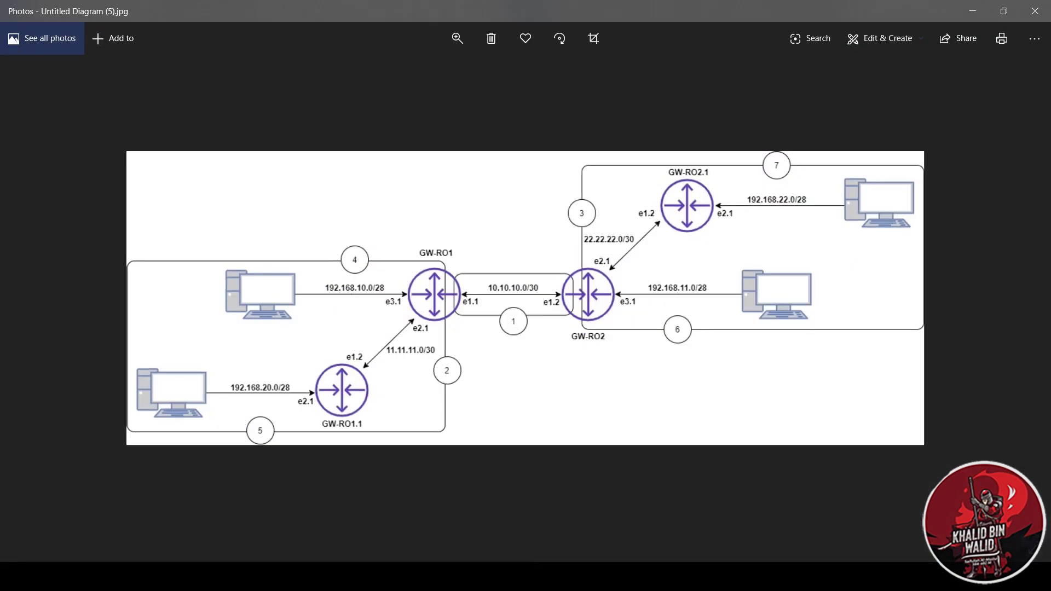
click(695, 574)
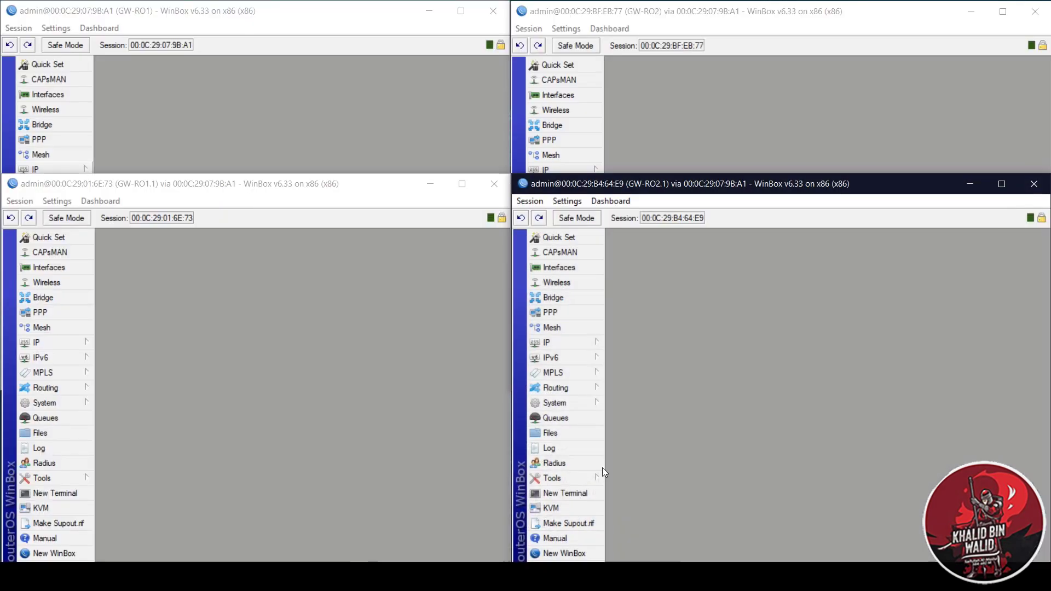
click(307, 114)
click(733, 144)
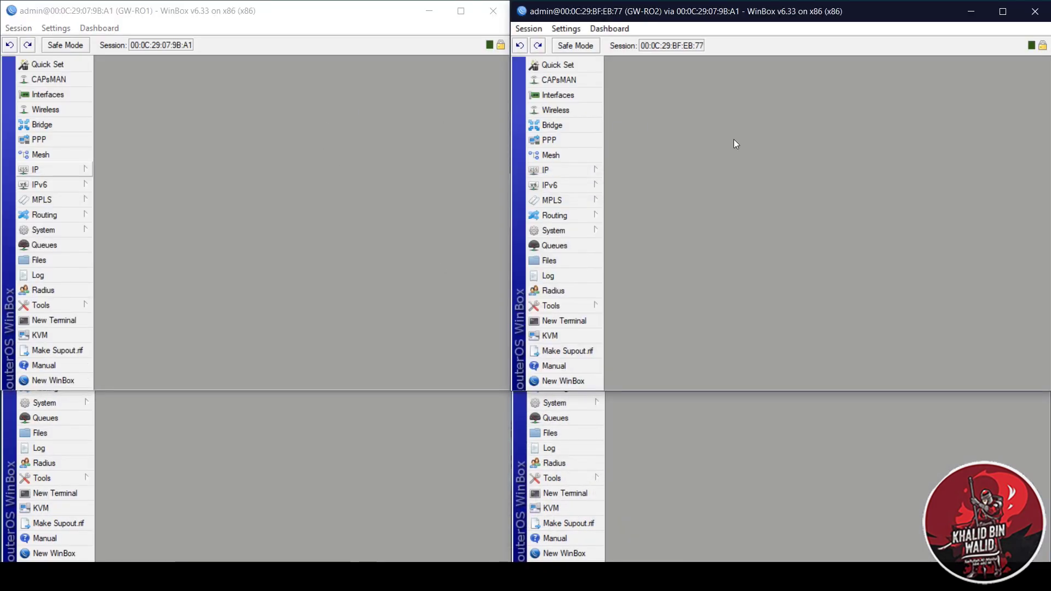
click(405, 444)
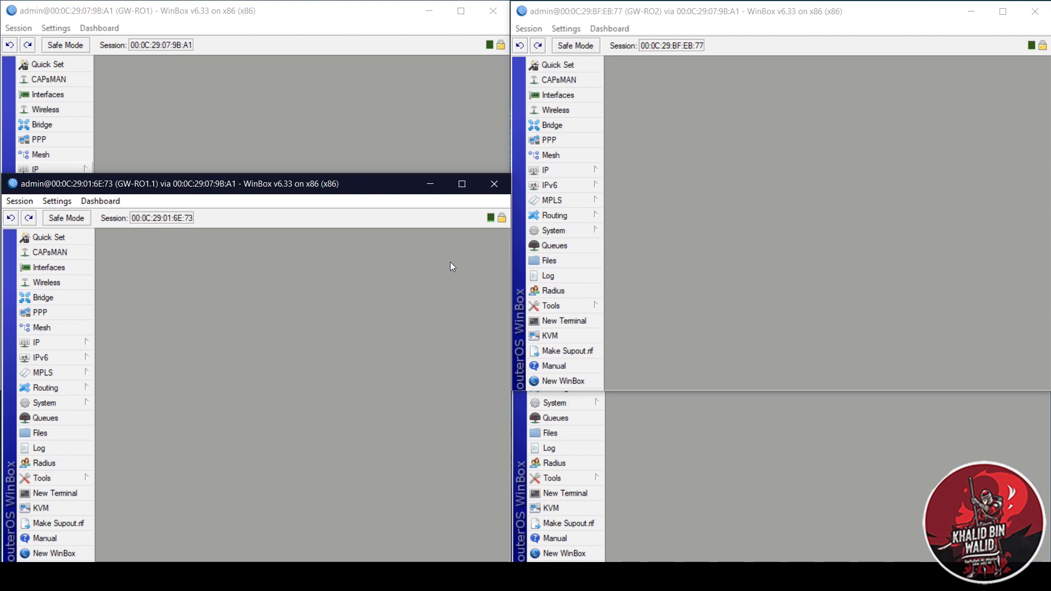
click(701, 449)
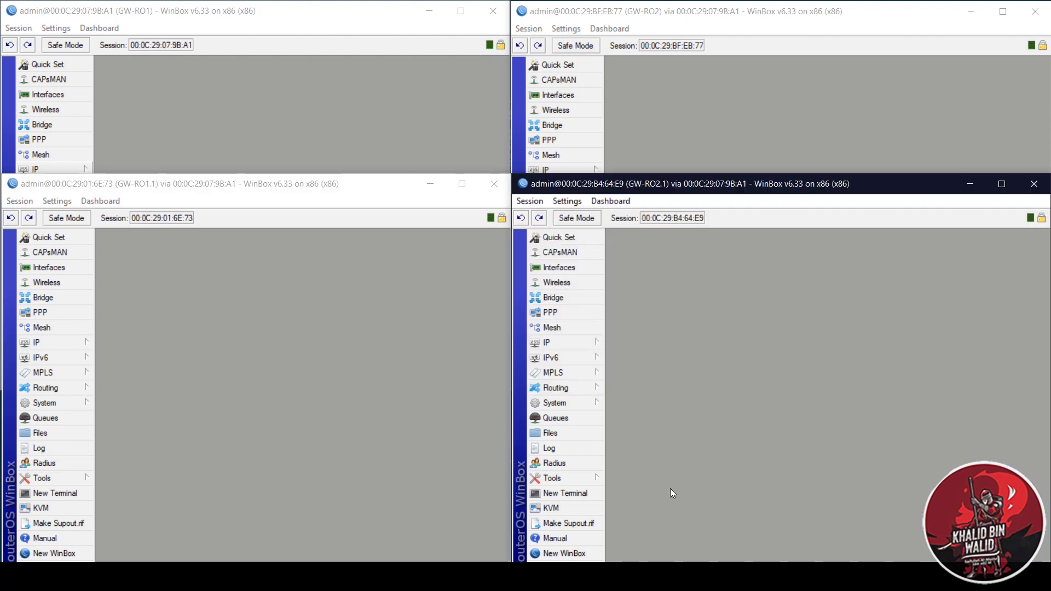
key(alt+Tab)
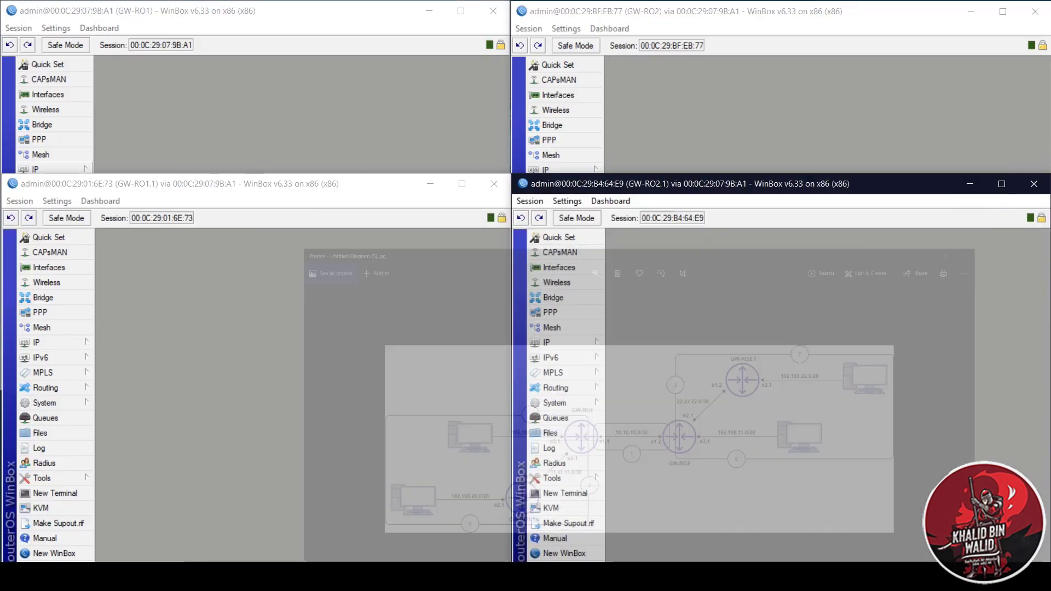
- On GW-RO1, add the IP address 10.10.10.1/30 to interface ether1
click(272, 141)
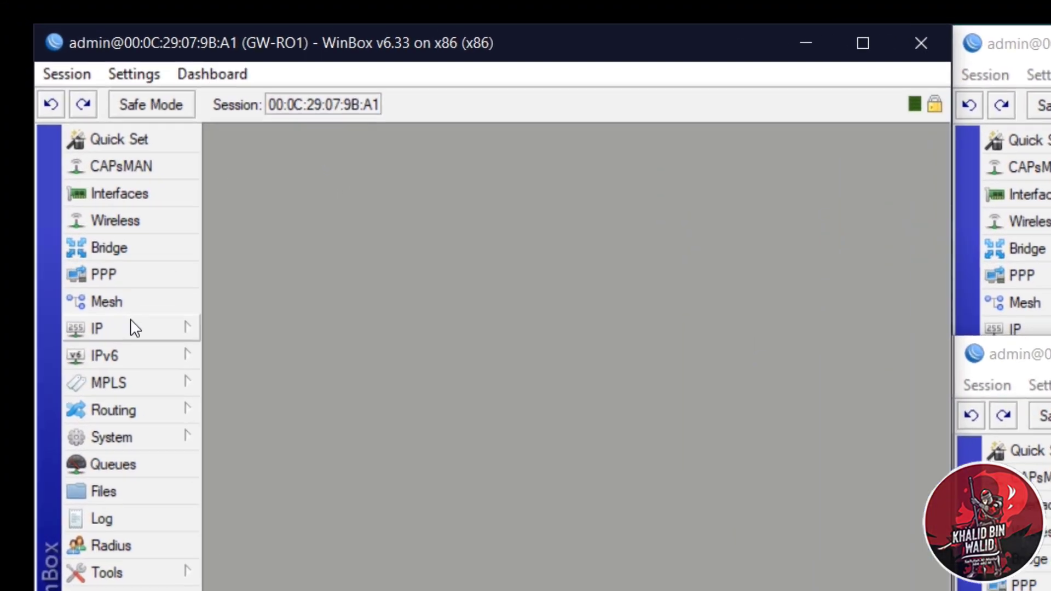
click(56, 169)
click(331, 412)
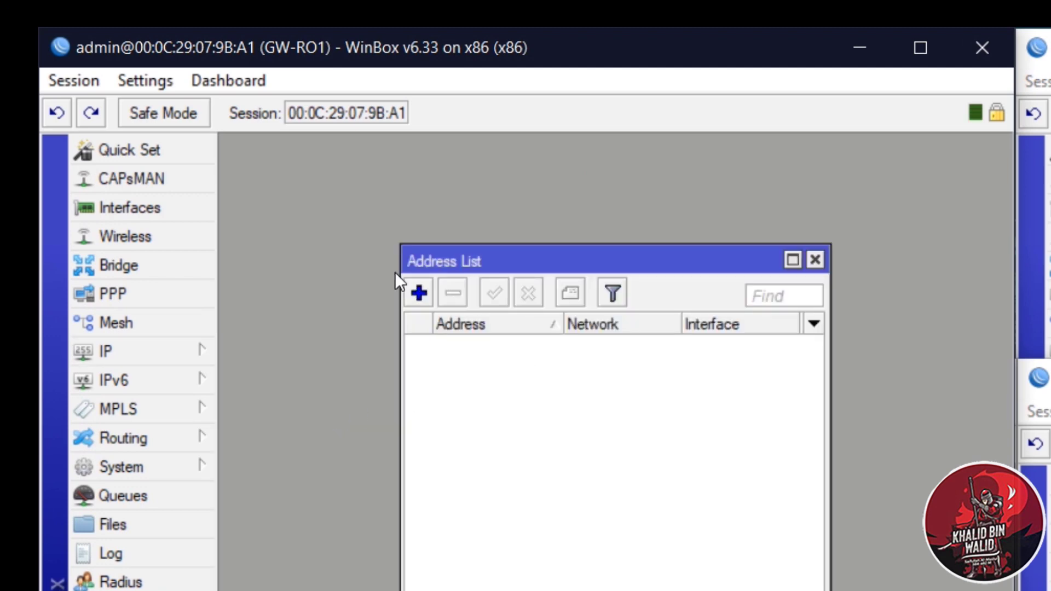
click(419, 294)
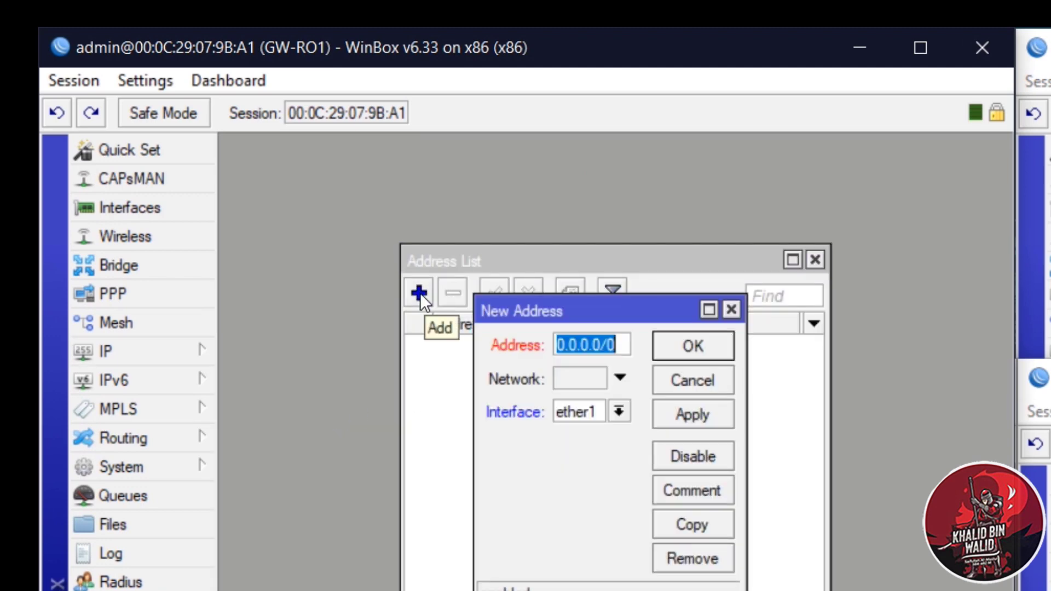
text(10.10.1)
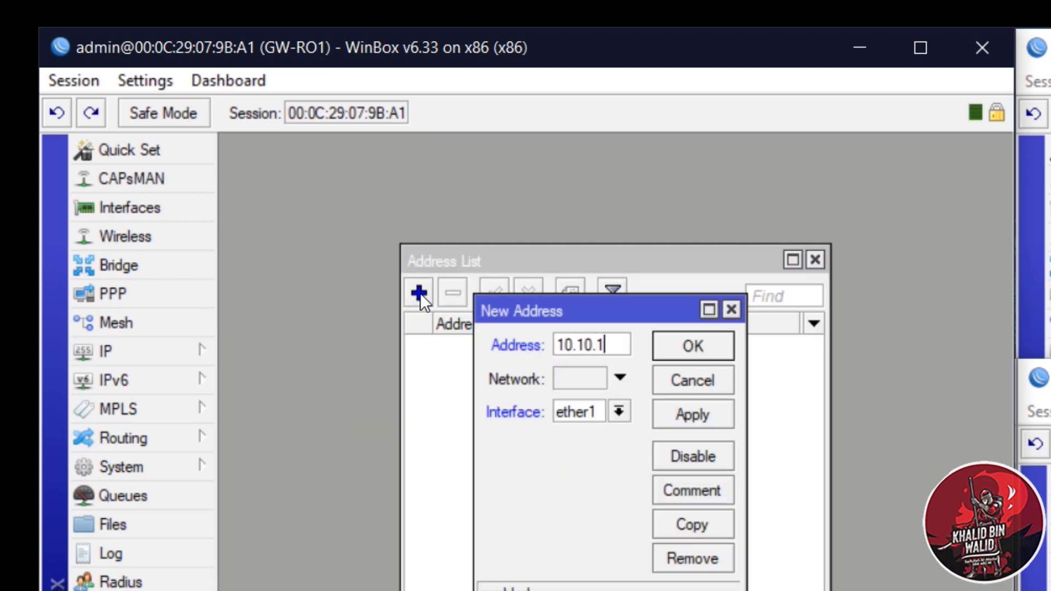
text(0.1/)
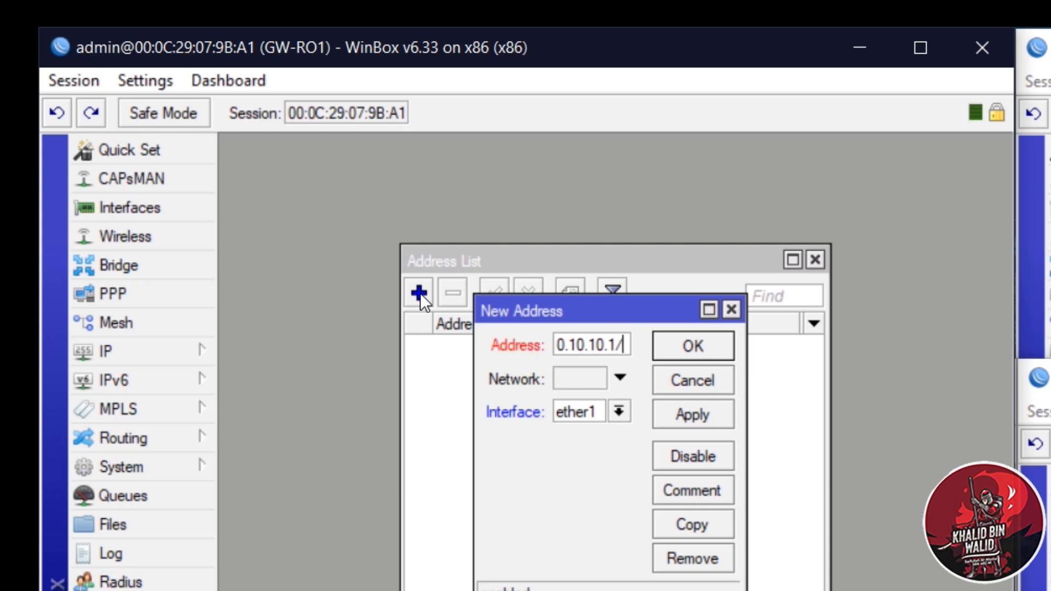
text(30)
key(Tab)
key(Tab)
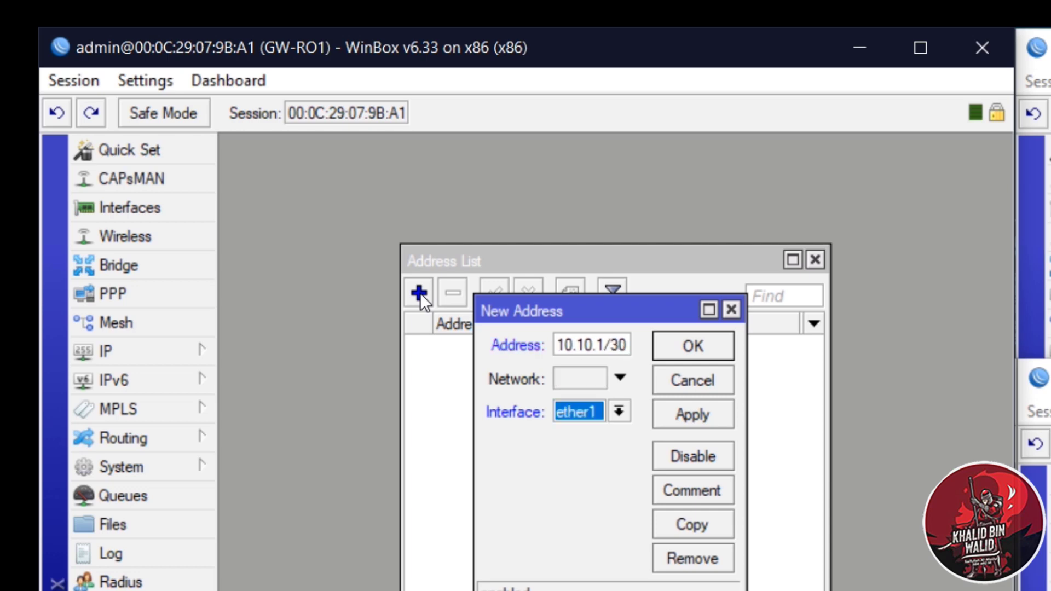
key(Return)
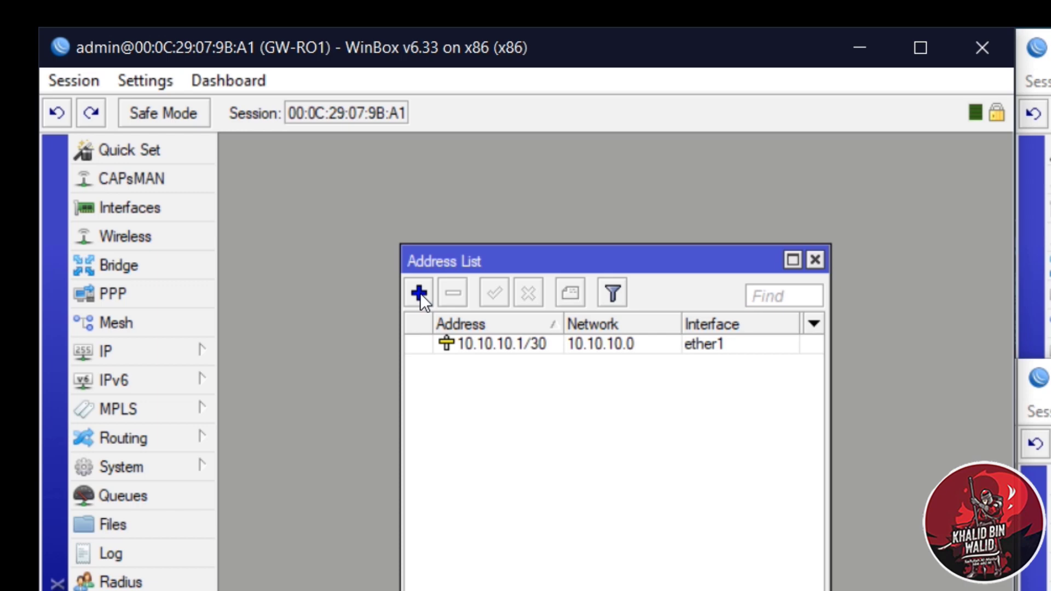
- Add the IP address 11.11.11.1/30 to interface ether2 on GW-RO1
click(420, 293)
text(11)
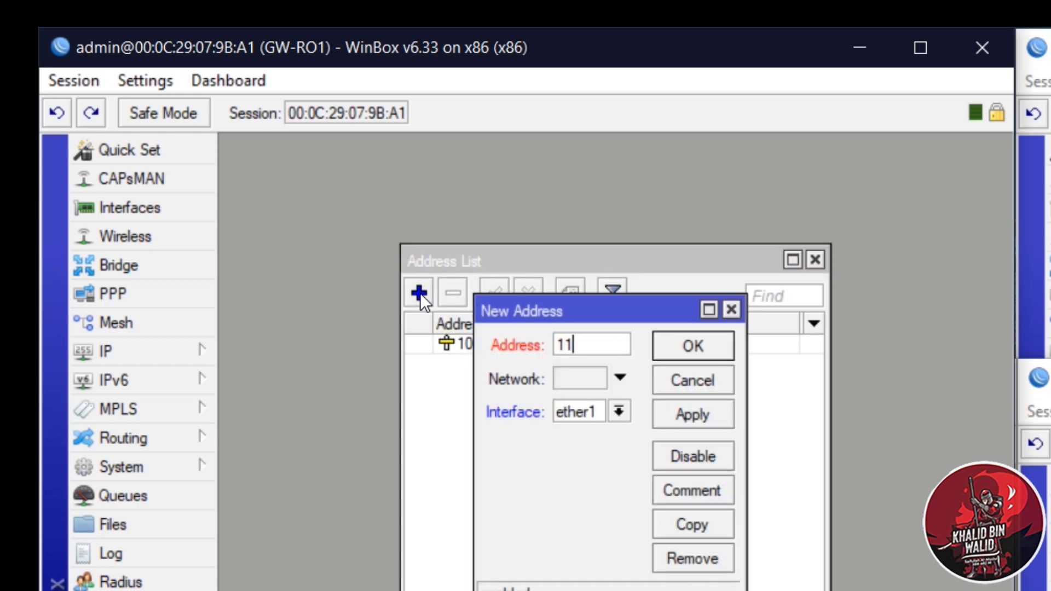
text(.11.11.1)
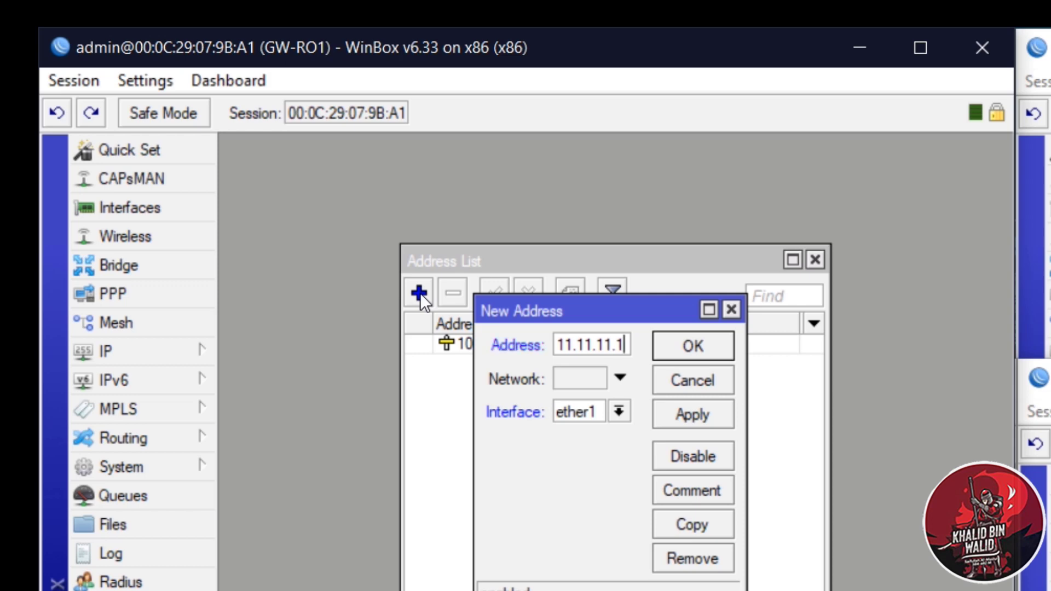
text(/30)
key(Tab)
key(Tab)
key(Down)
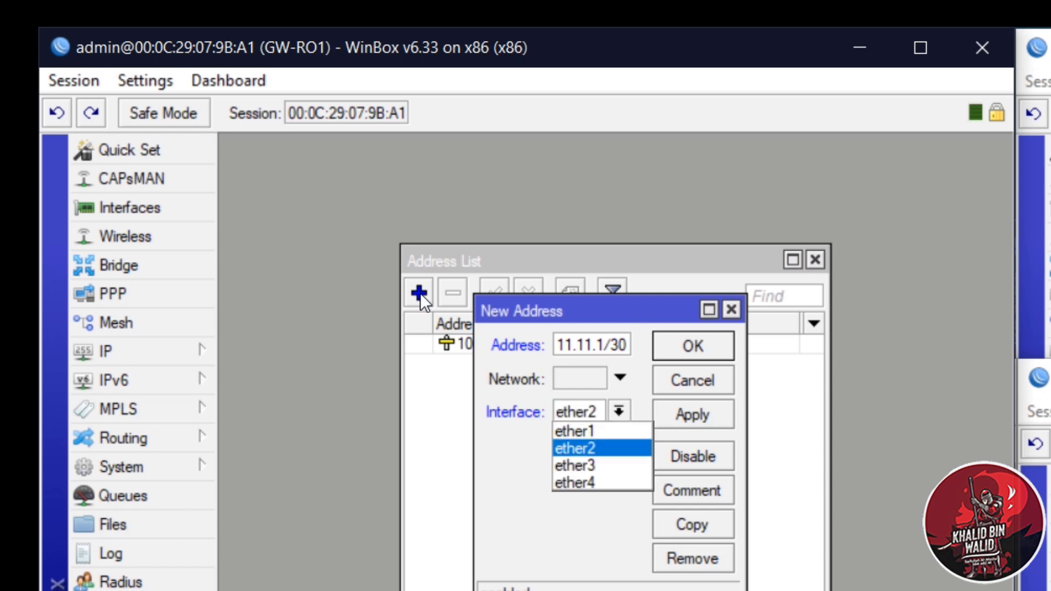
key(Return)
key(Return)
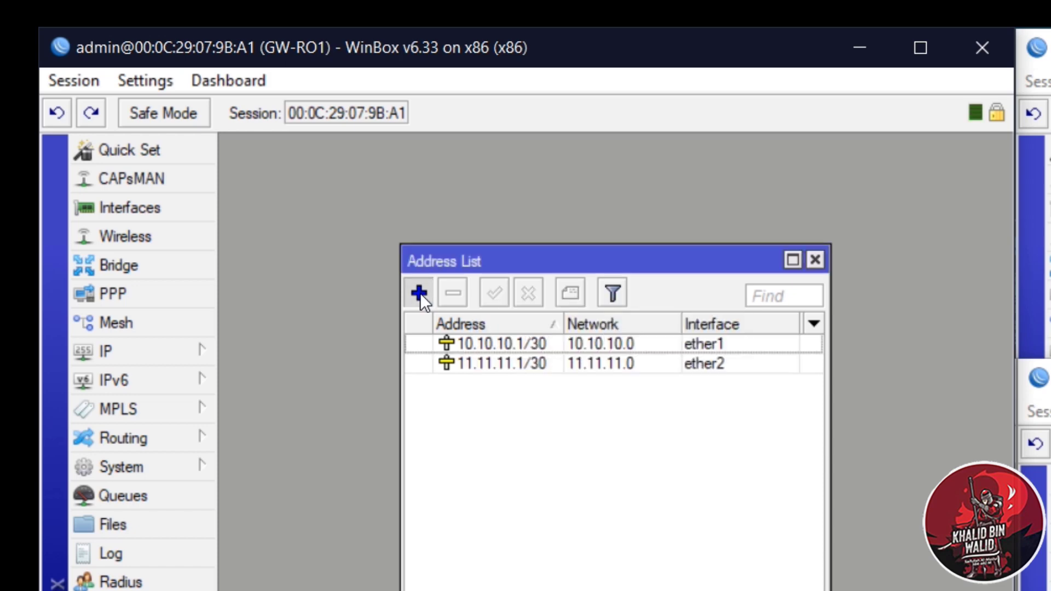
- Add the IP address 192.168.10.1/28 to interface ether3 on GW-RO1
click(419, 293)
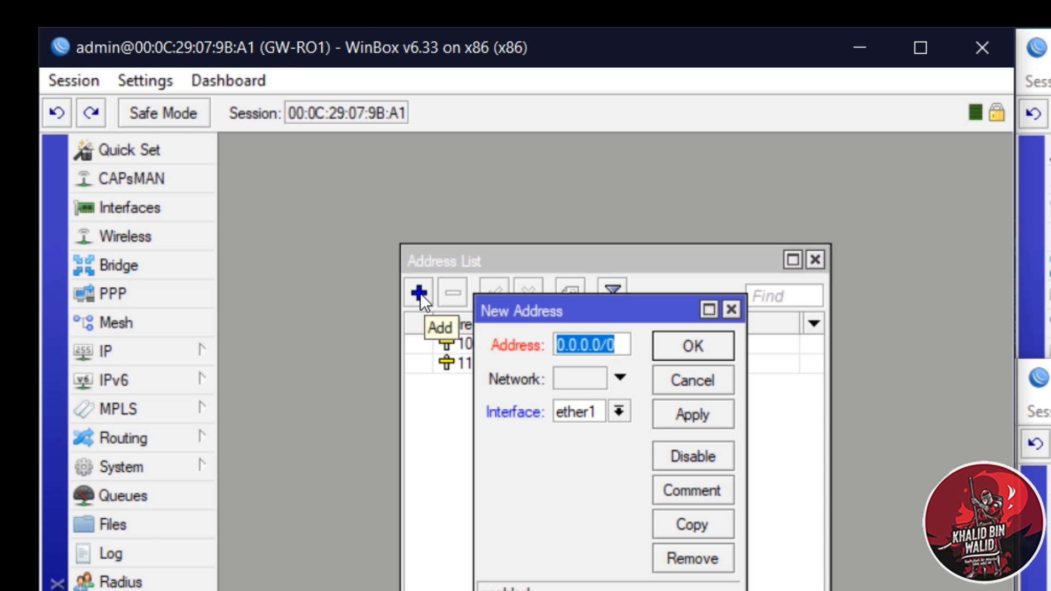
text(192.168.)
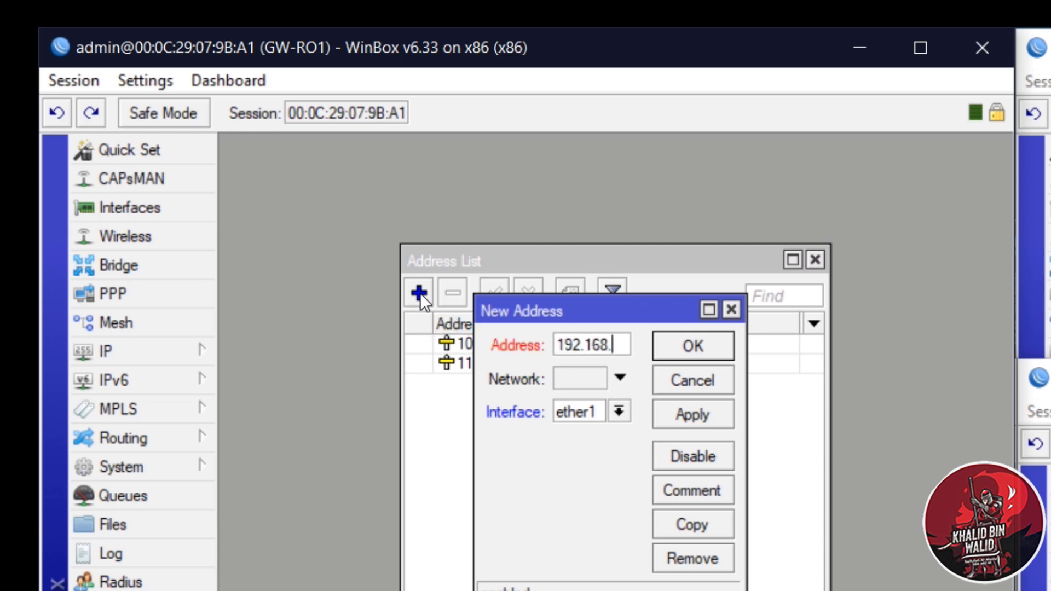
text(10.1/)
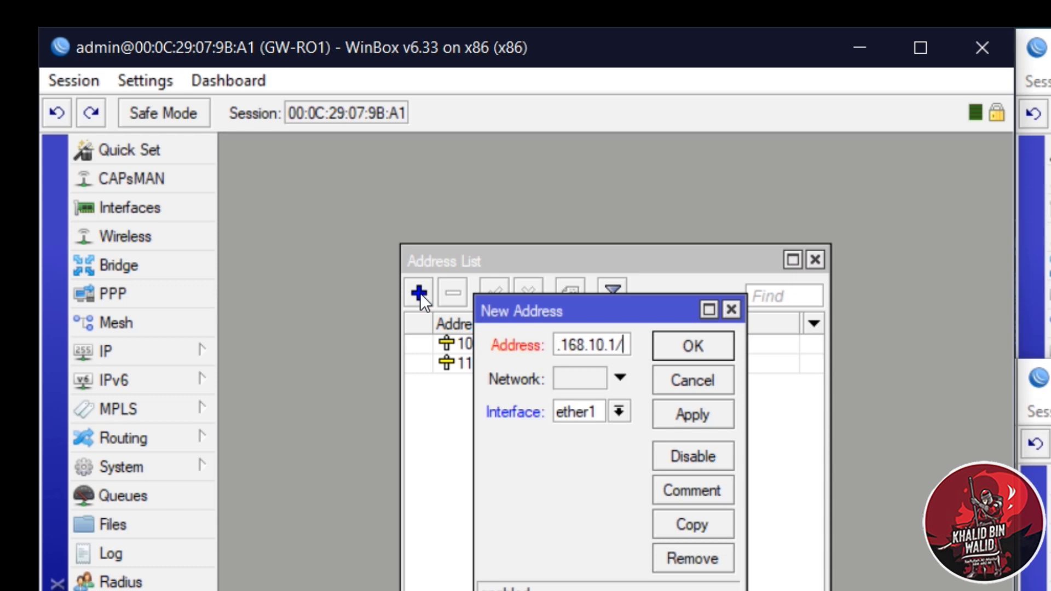
text(28)
key(Tab)
key(Tab)
key(Down)
key(Down)
key(Down)
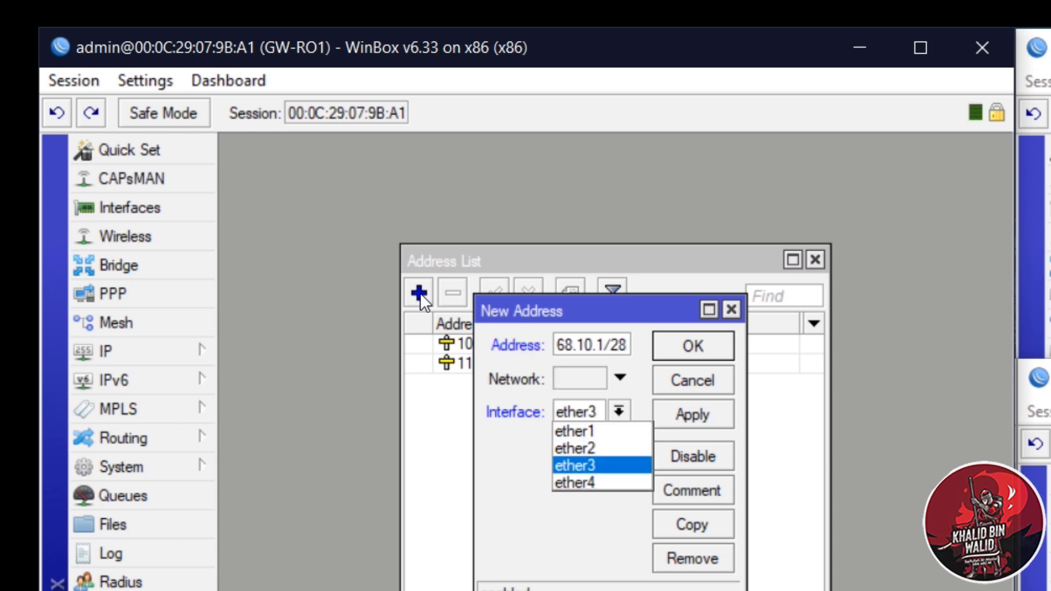
key(Return)
key(Return)
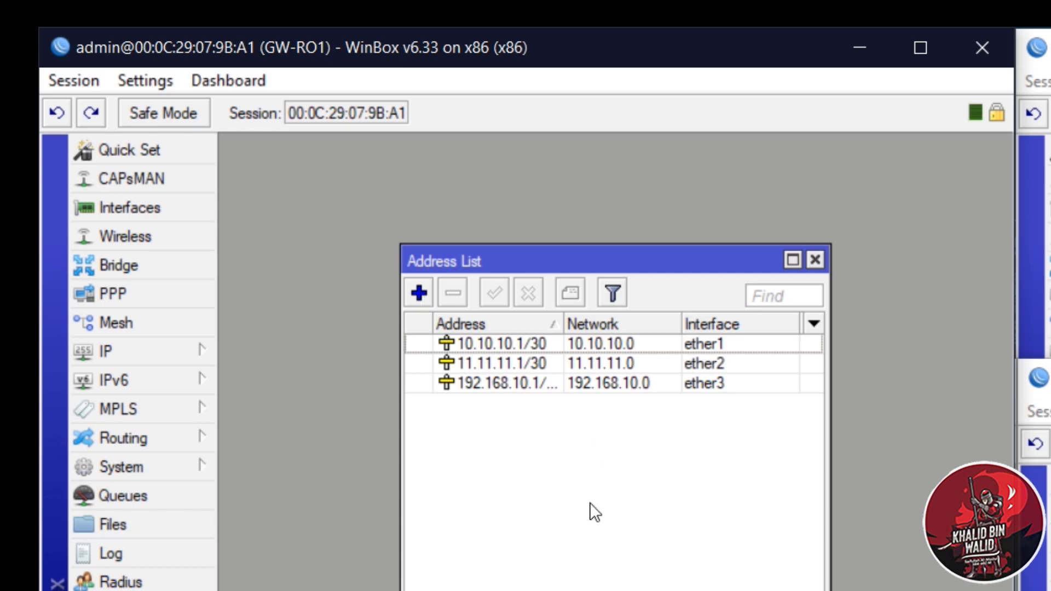
- Run DHCP Setup on GW-RO1 for ether3 with address space 192.168.10.0/28, accepting the suggested settings and leaving DNS empty, and close the DHCP Server window
click(194, 350)
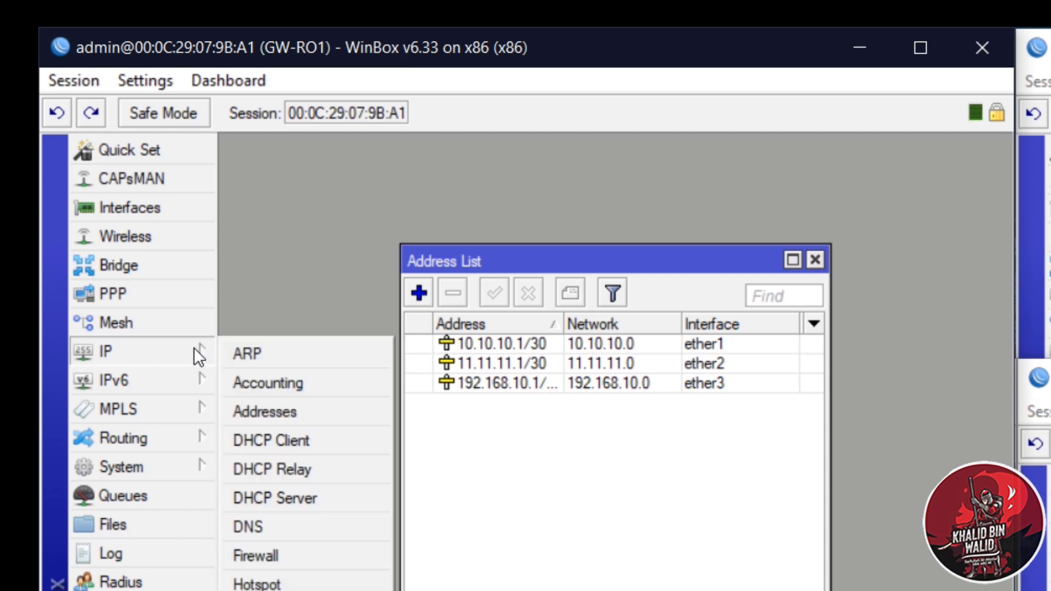
click(328, 503)
click(584, 310)
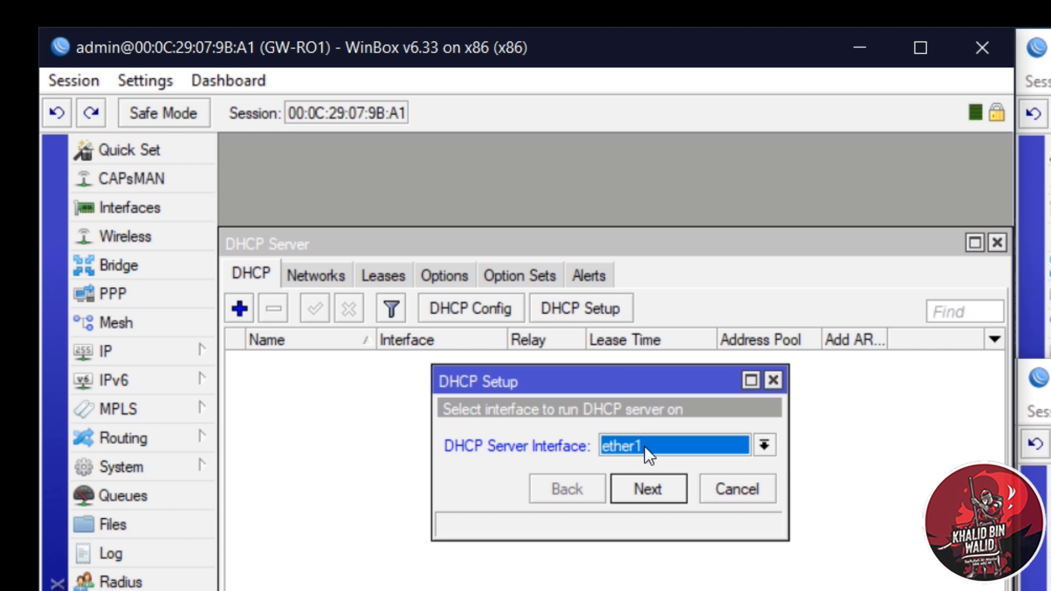
click(645, 445)
click(650, 498)
click(650, 496)
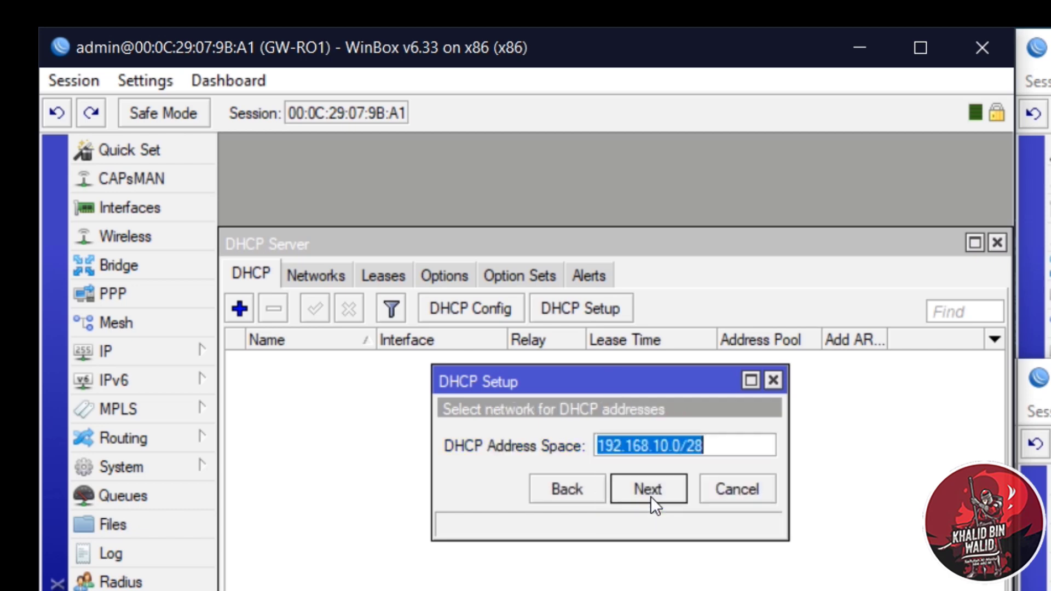
click(650, 496)
click(650, 496)
click(650, 496)
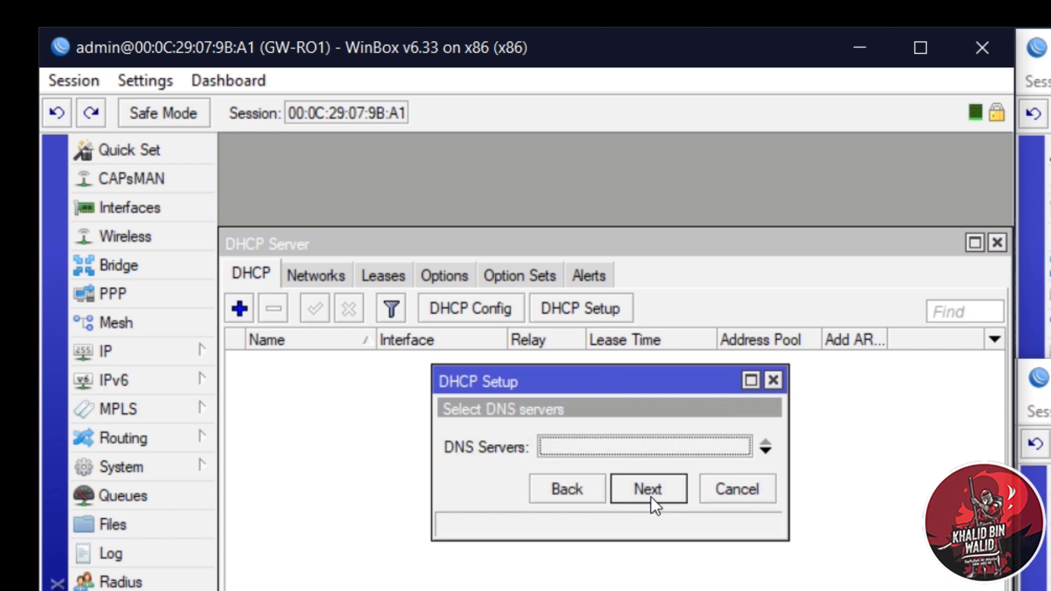
click(650, 496)
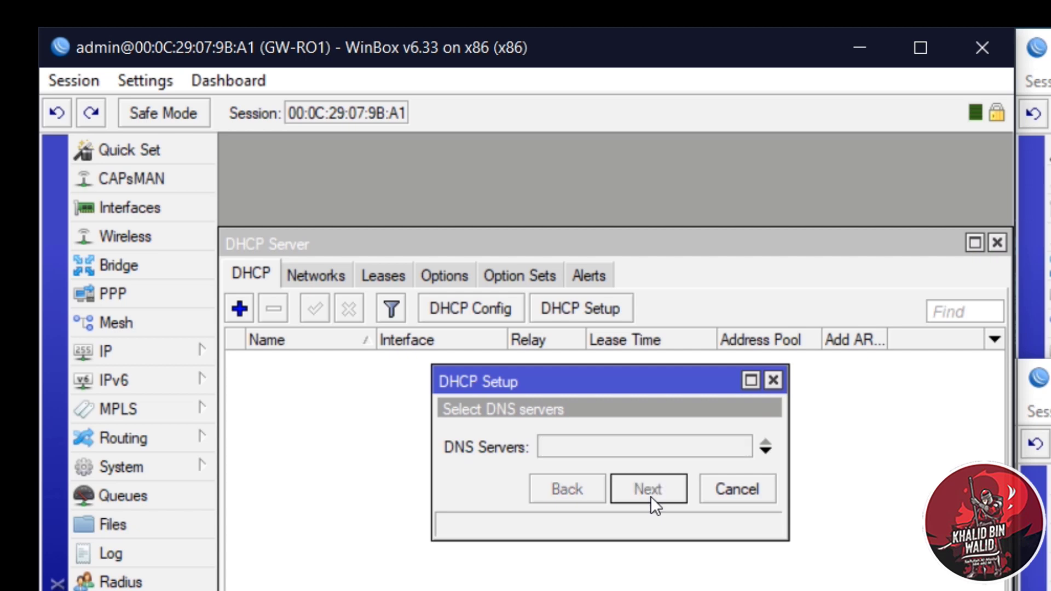
click(650, 496)
click(634, 443)
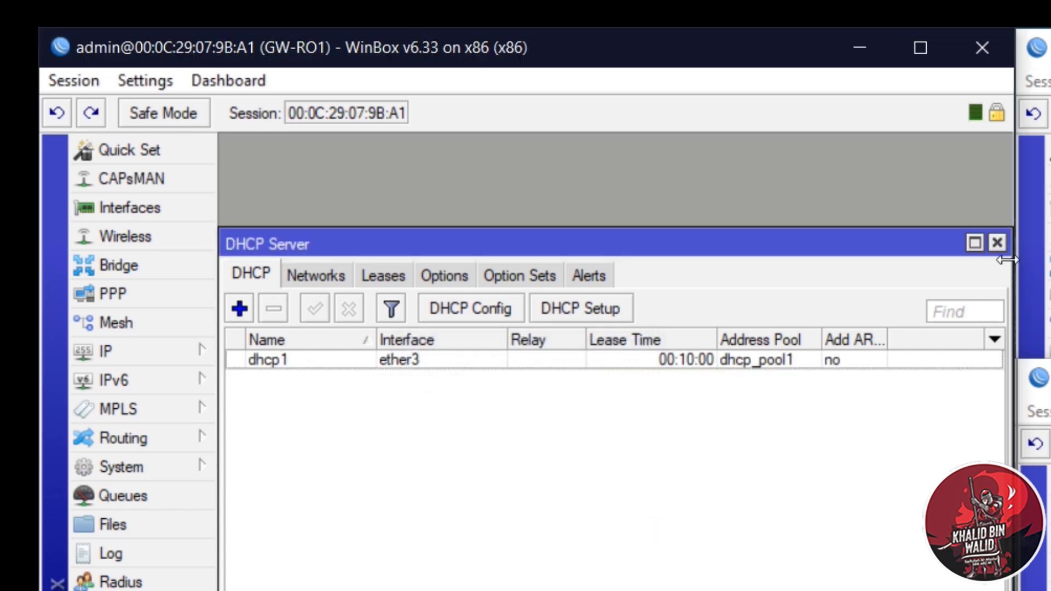
click(997, 242)
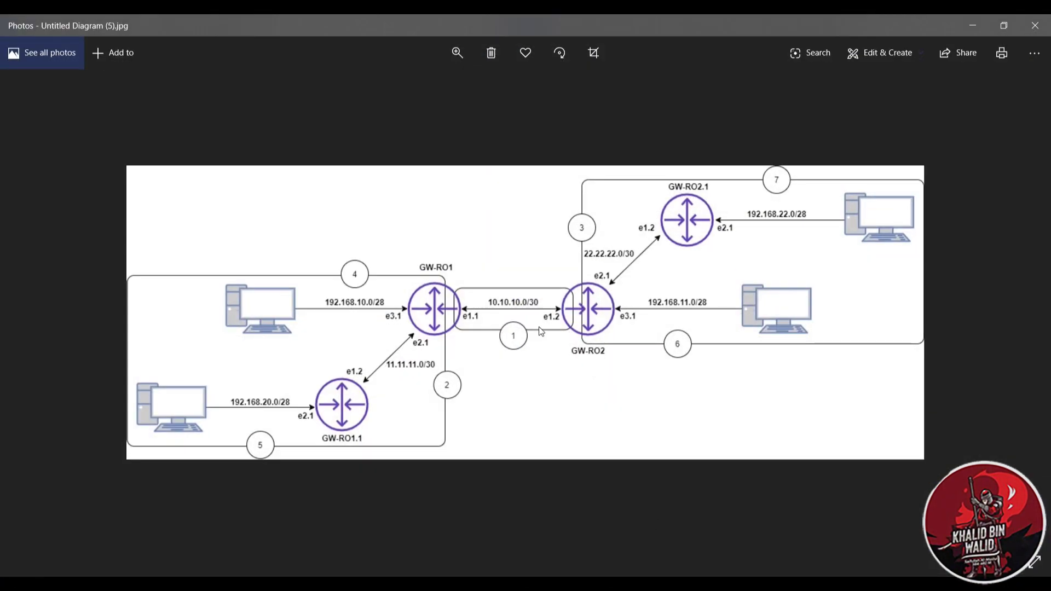
- On GW-RO2, add the IP address 10.10.10.2/30 to interface ether1
scroll(548, 339, up, 3)
scroll(706, 575, down, 3)
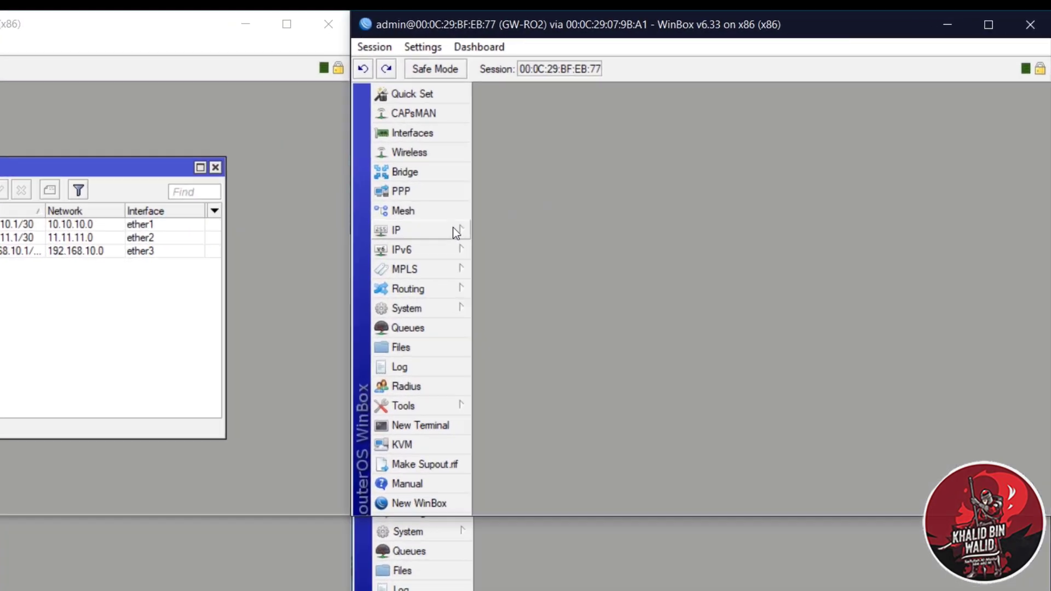
click(456, 232)
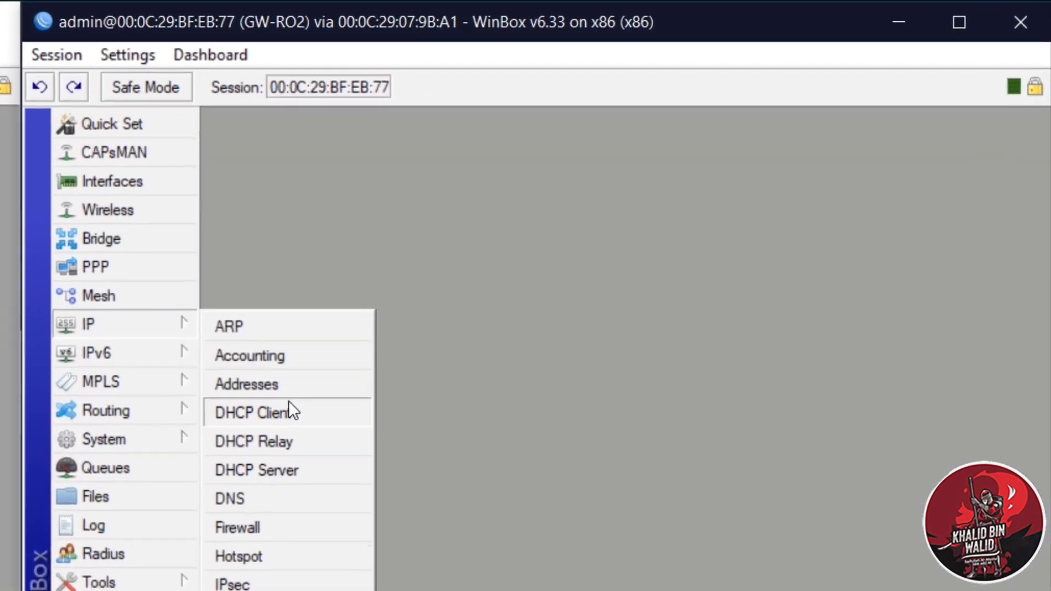
click(279, 392)
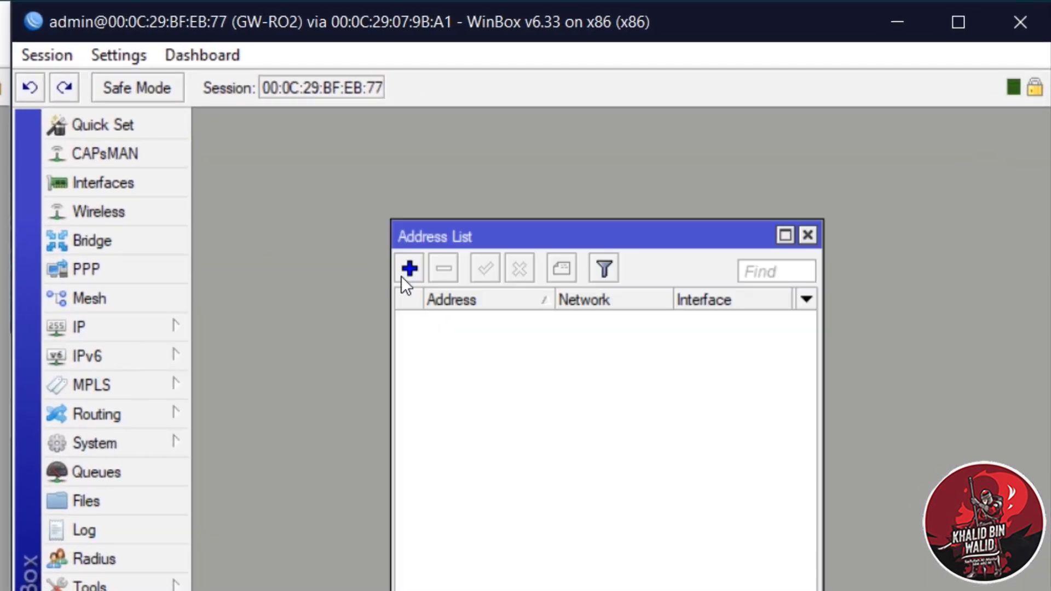
click(405, 269)
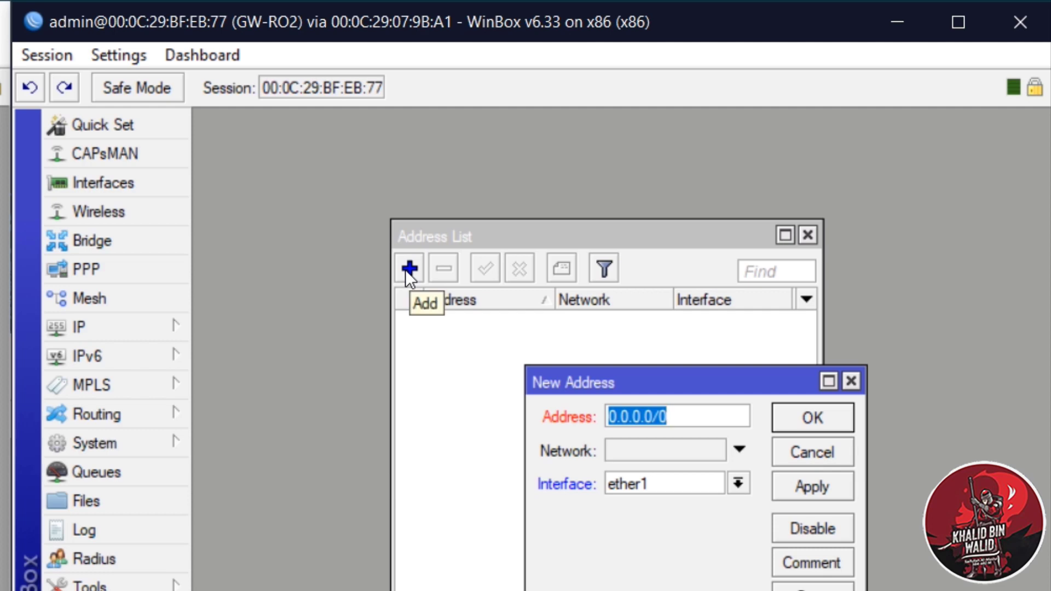
text(10.)
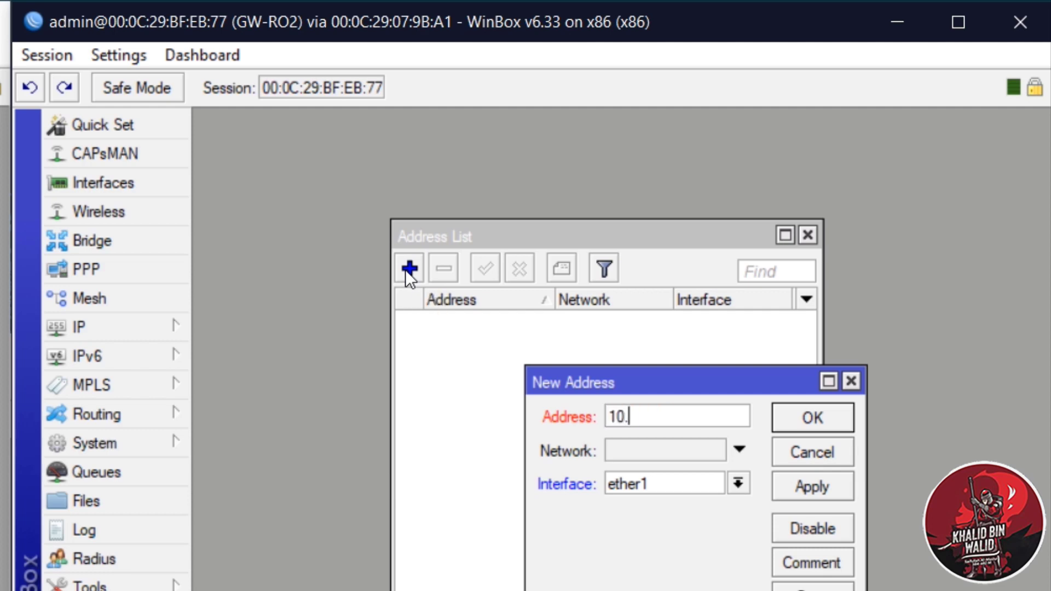
text(10.10.2/30)
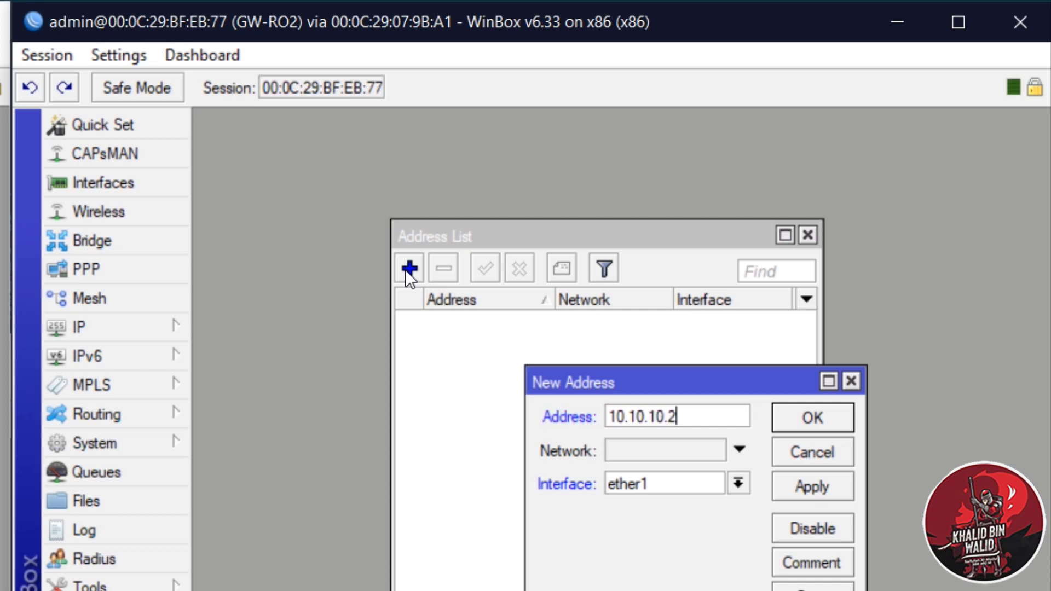
key(Tab)
key(Tab)
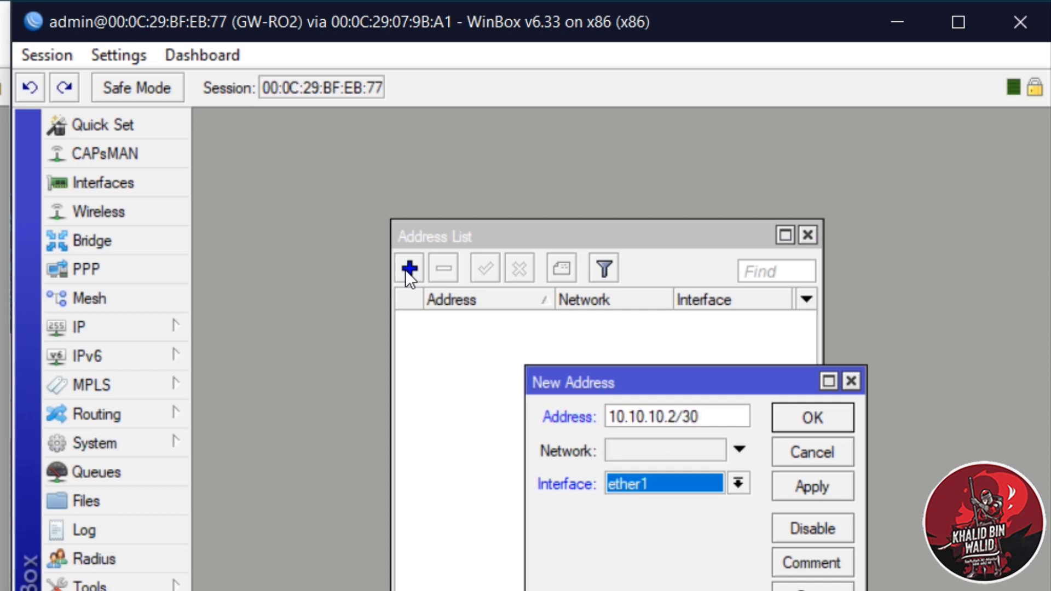
key(Return)
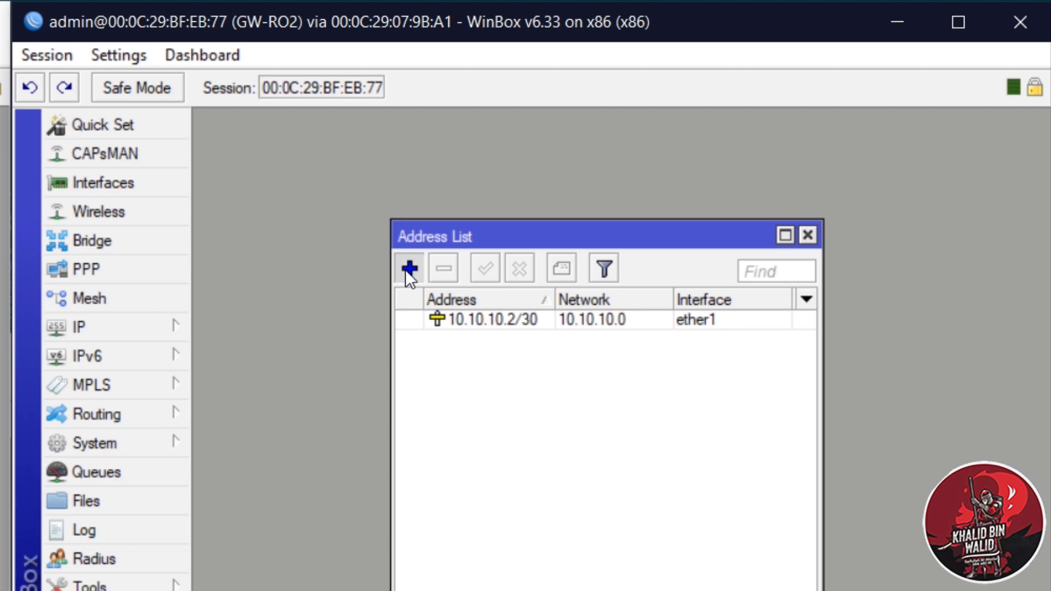
- Add the IP address 22.22.22.1/30 to interface ether2 on GW-RO2
click(408, 268)
text(22)
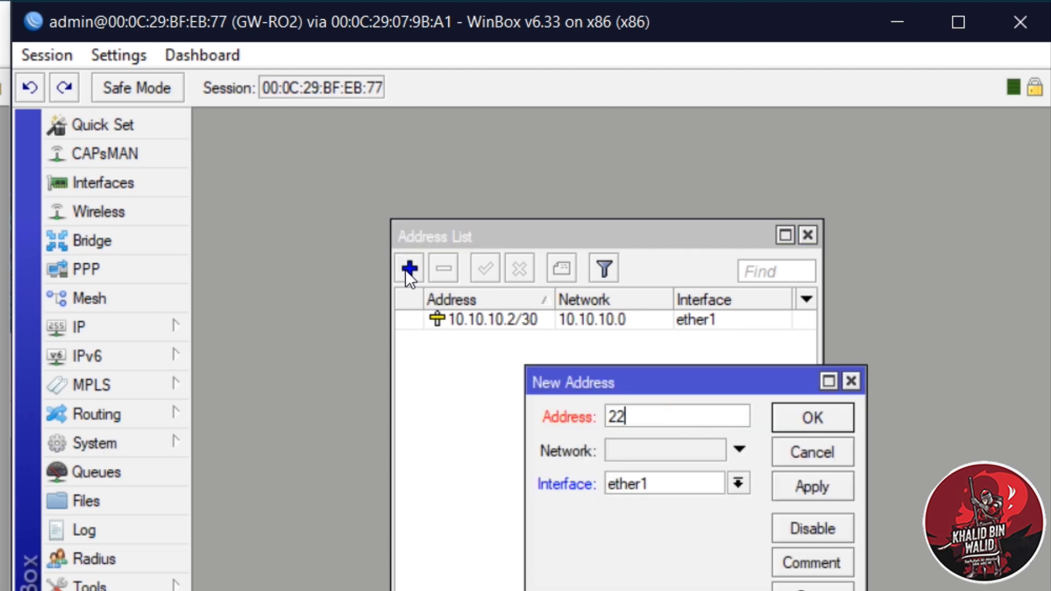
text(.22.22)
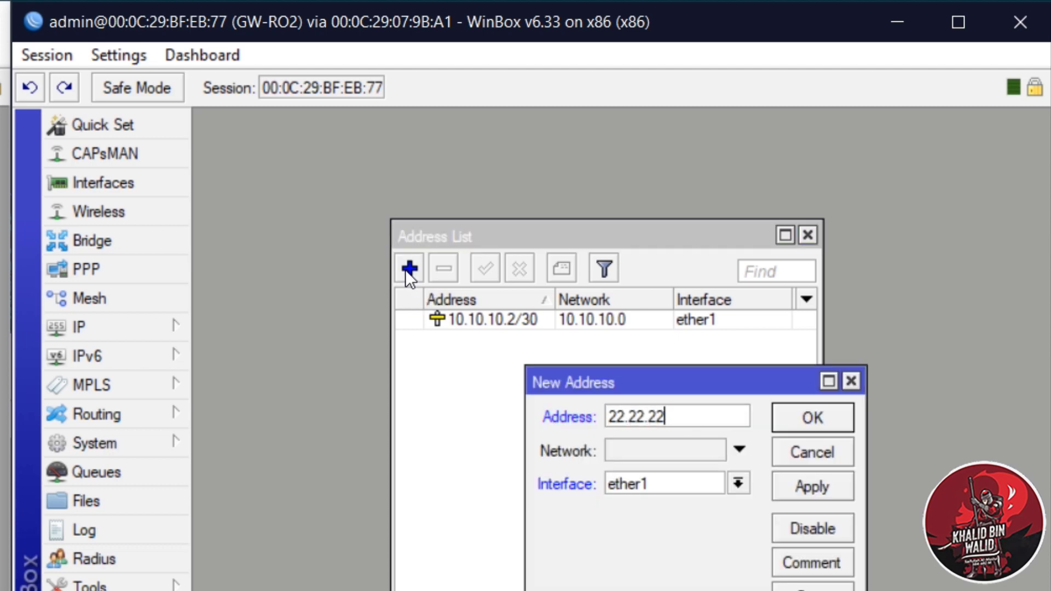
text(.1/30)
key(Tab)
key(Tab)
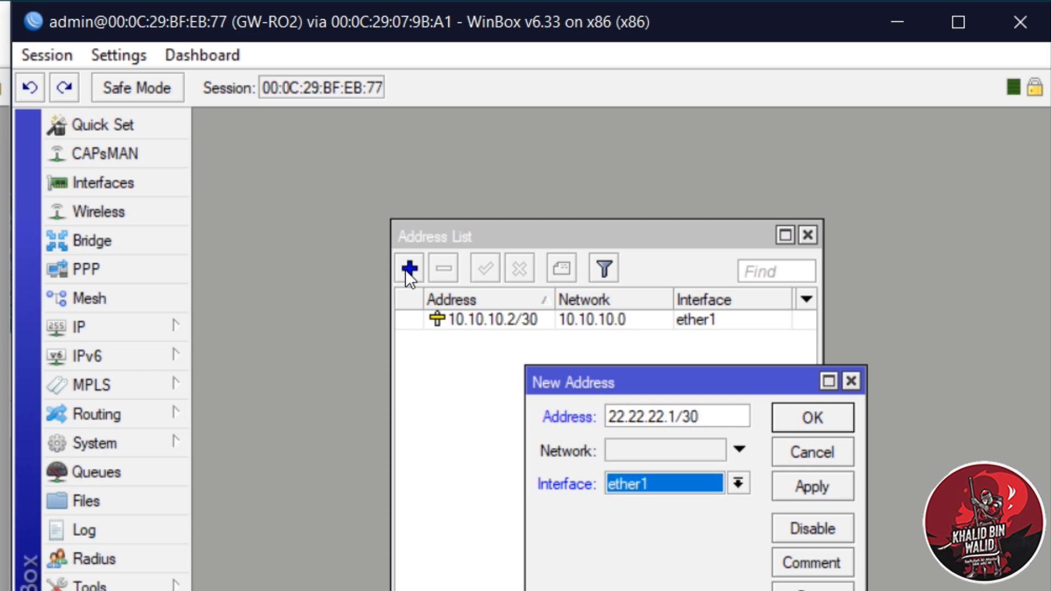
key(Down)
key(Down)
key(Return)
key(Return)
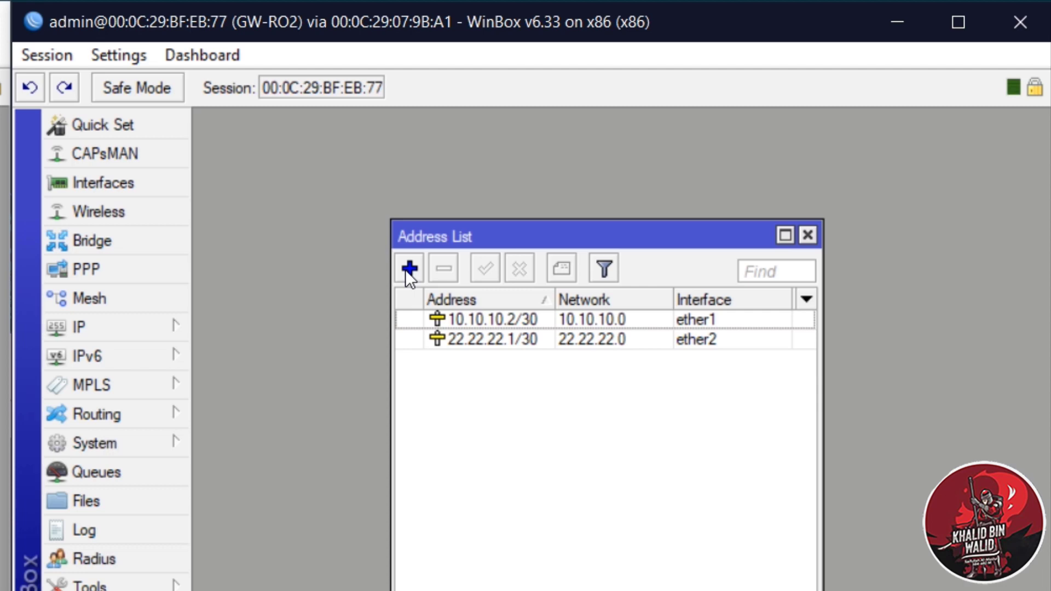
- Add the IP address 192.168.11.1/28 to interface ether3 on GW-RO2
click(407, 270)
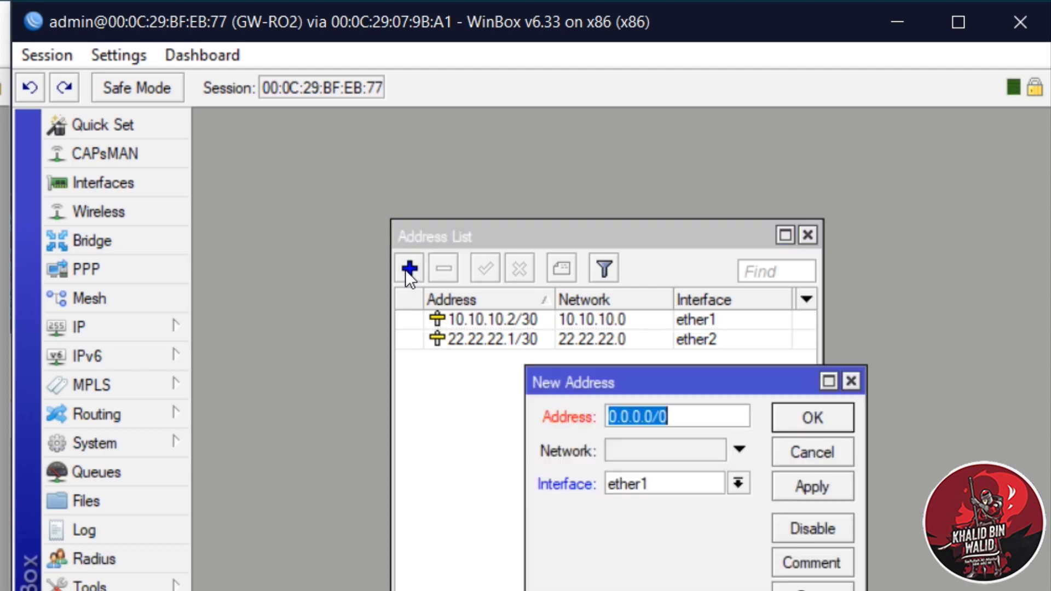
text(192.1)
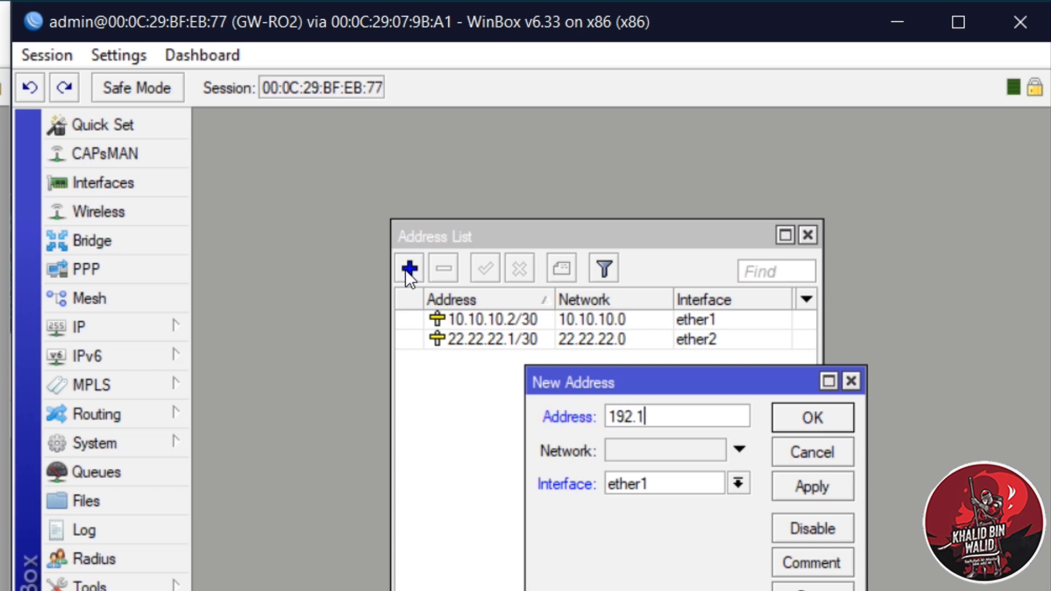
text(68.11.)
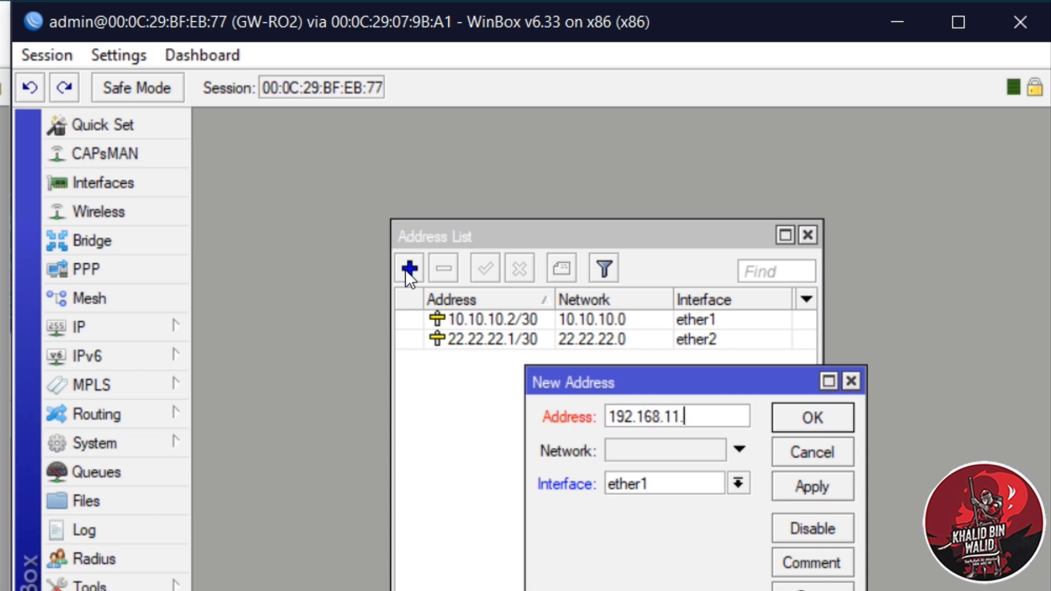
text(1/28)
key(Tab)
key(Tab)
key(Down)
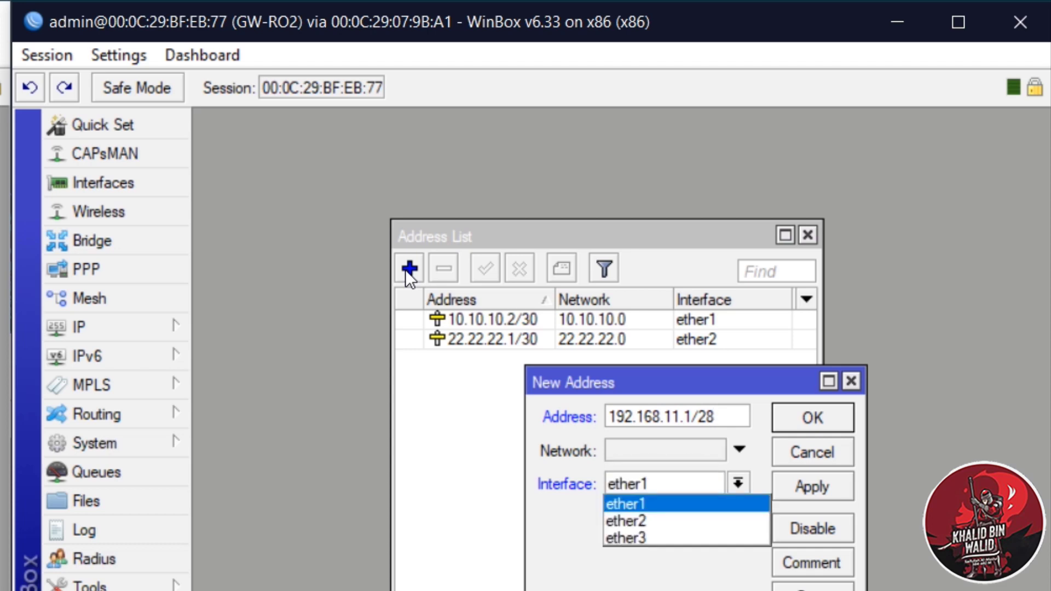
key(Down)
key(Down)
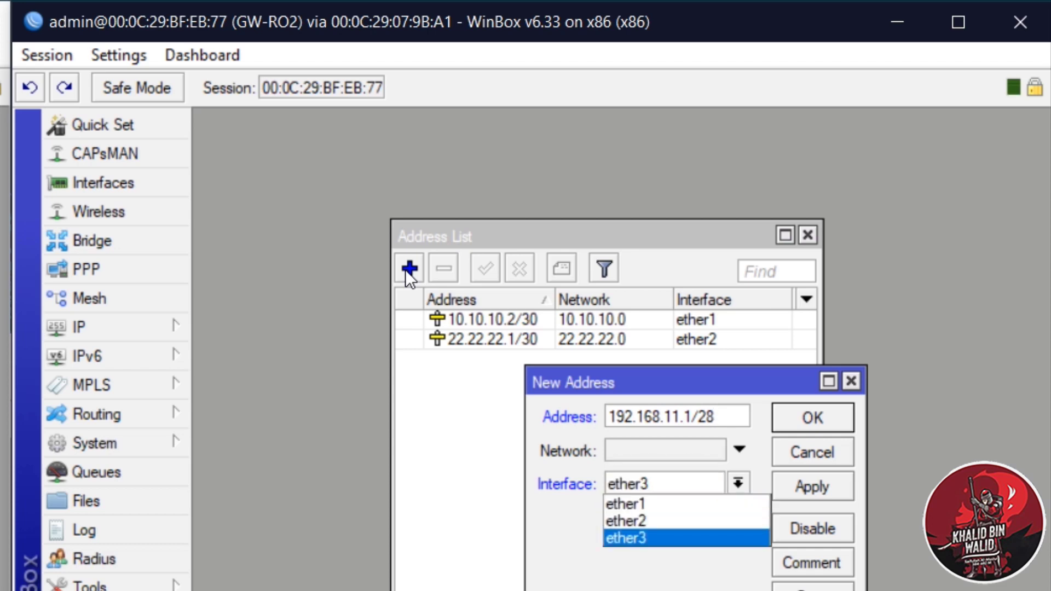
key(Return)
key(Return)
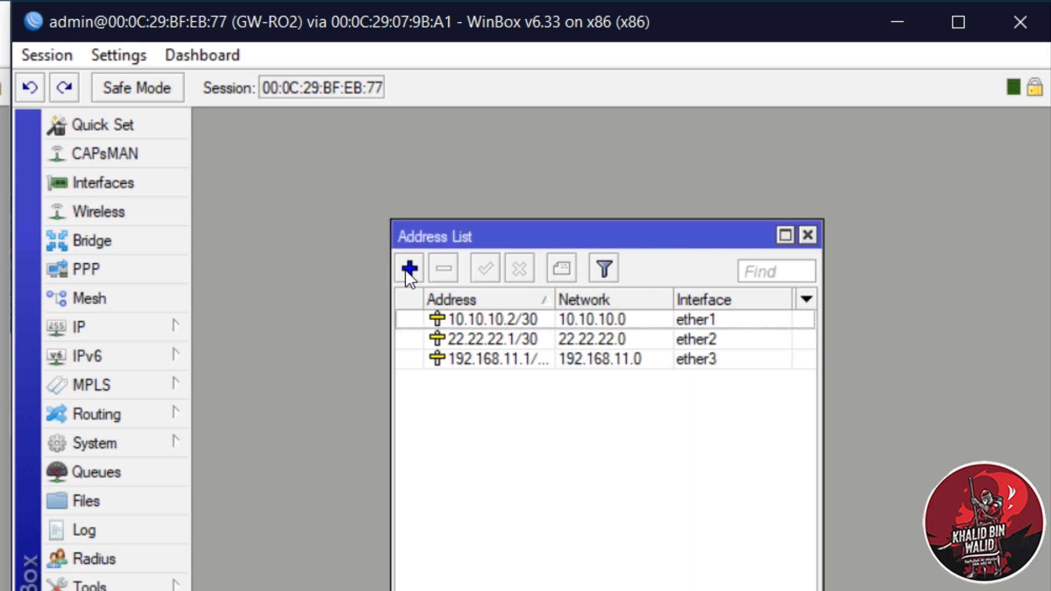
- Widen the Address column in GW-RO2's address list so the full addresses fit
click(409, 268)
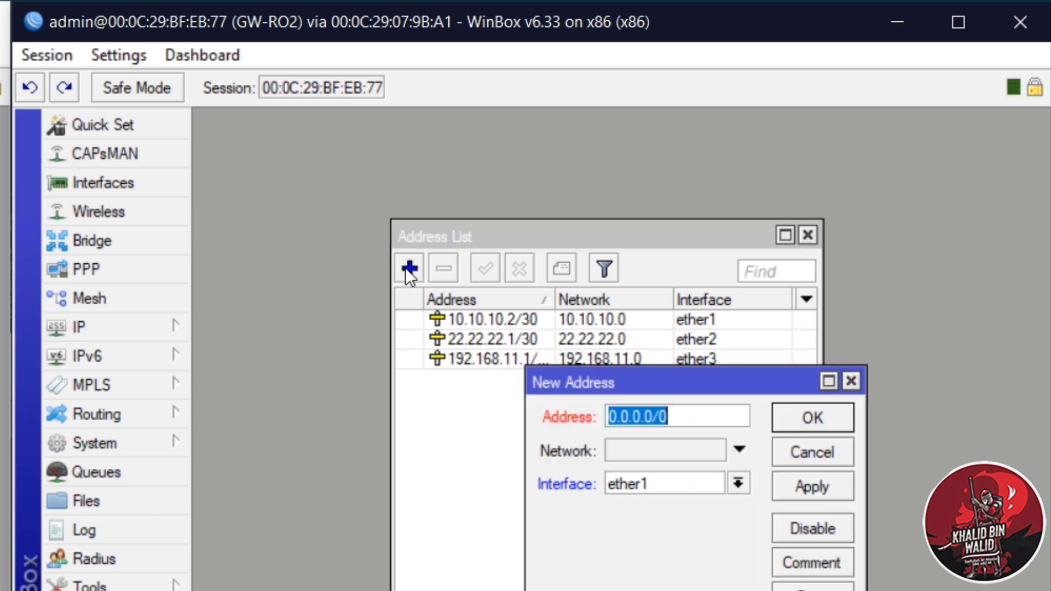
click(797, 461)
drag(554, 300, 595, 311)
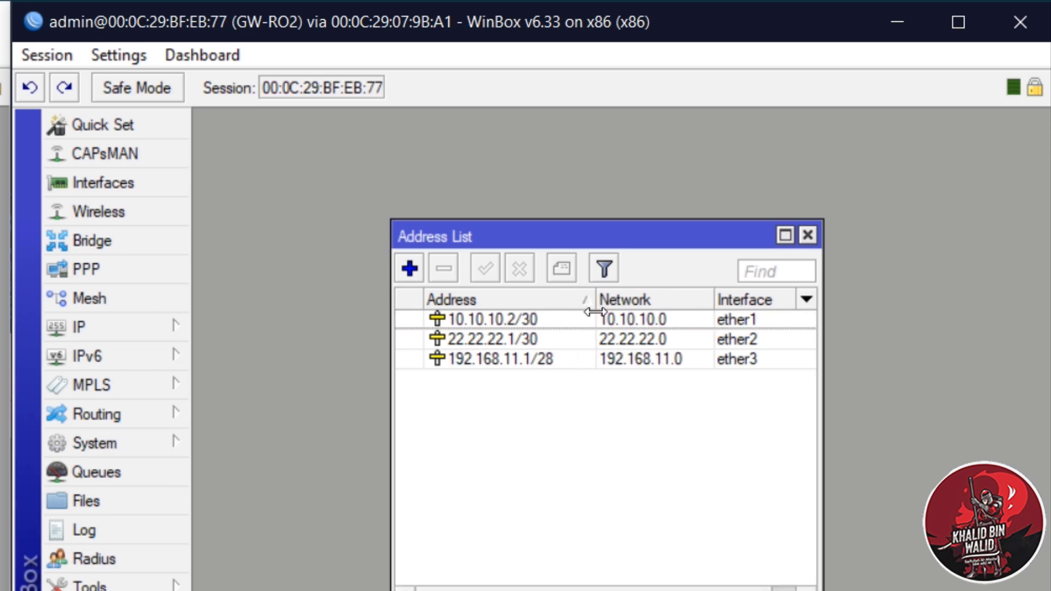
- Run DHCP Setup on GW-RO2 for ether3 with address space 192.168.11.0/28, accepting the suggested settings and leaving DNS empty, and close the DHCP Server window
click(157, 328)
click(294, 470)
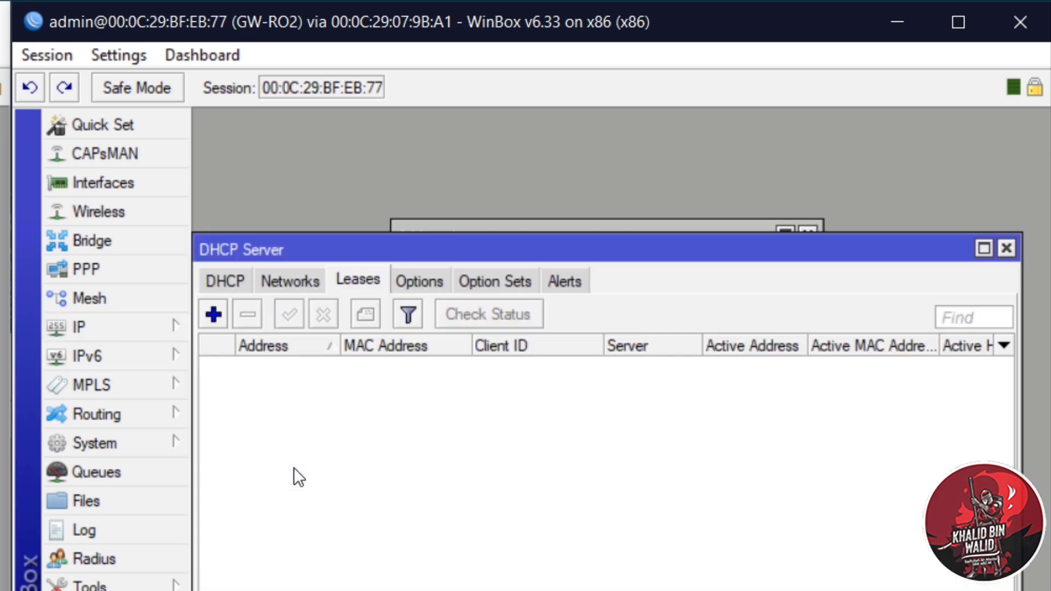
click(222, 280)
click(574, 326)
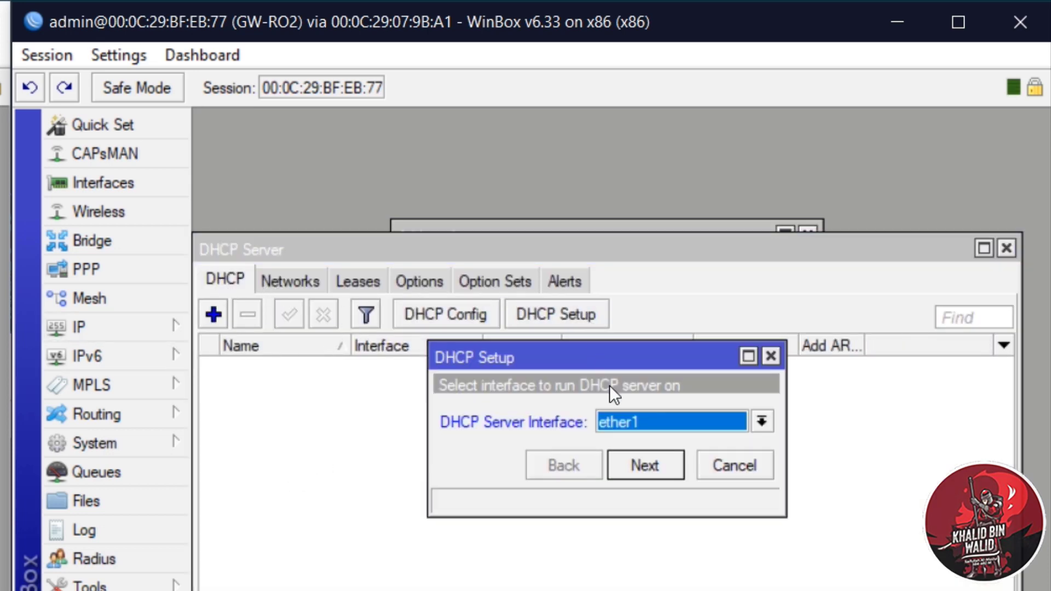
click(651, 425)
click(647, 474)
click(645, 466)
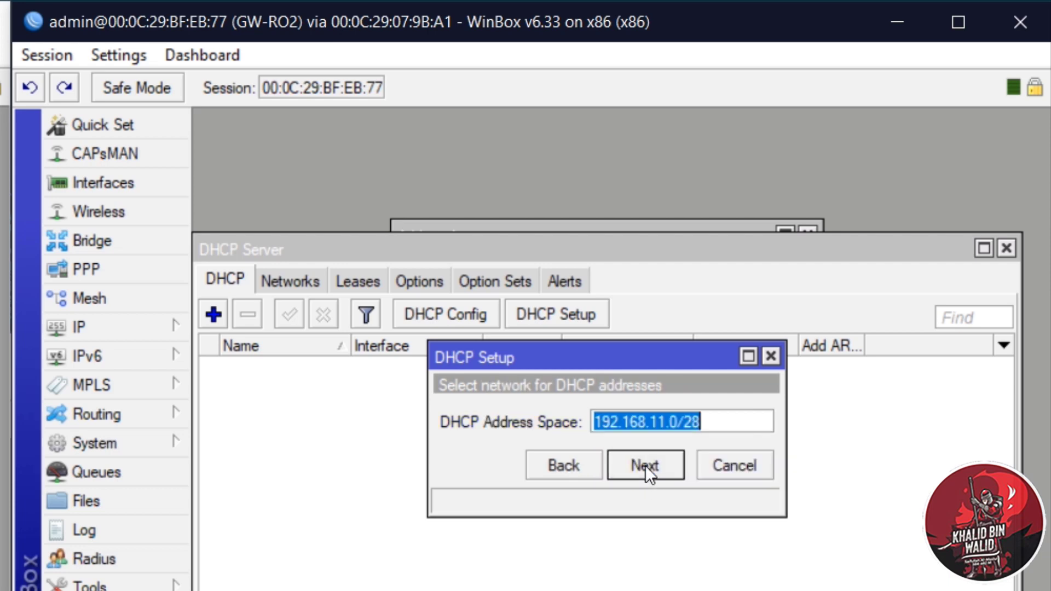
click(645, 465)
click(645, 465)
click(645, 464)
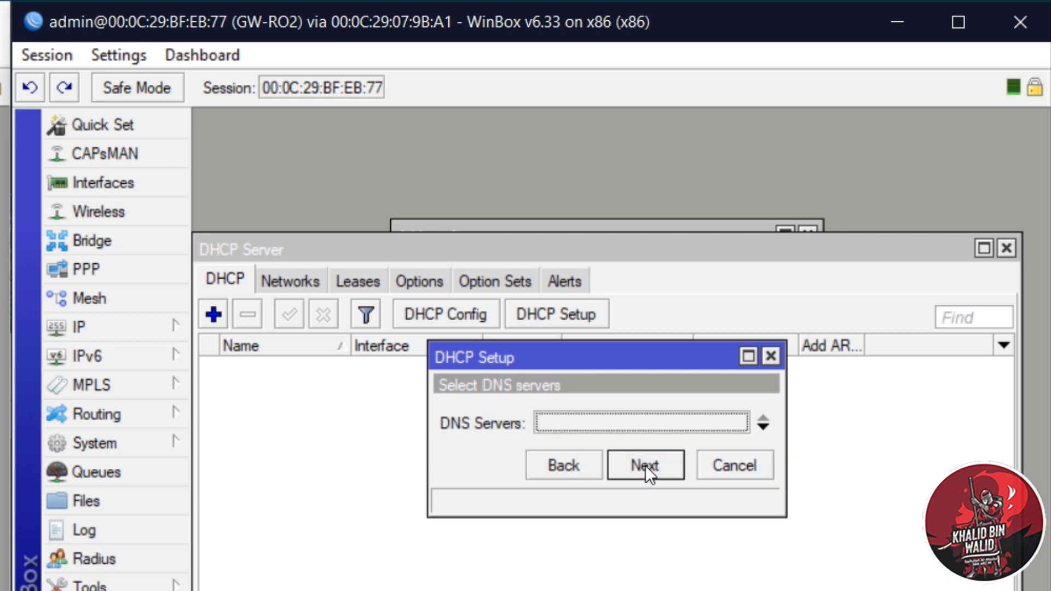
click(645, 464)
click(645, 465)
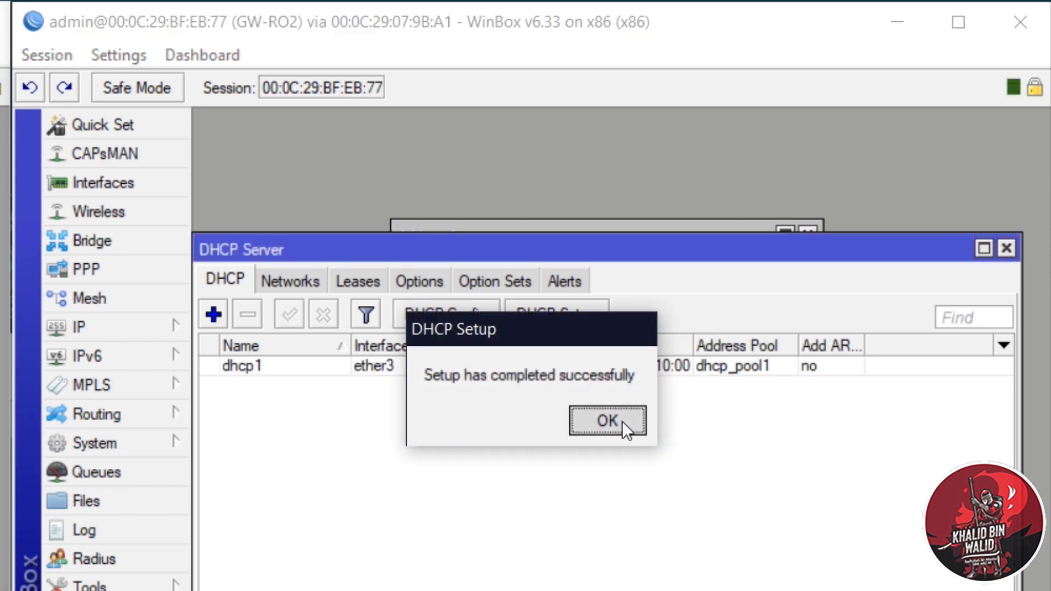
click(622, 424)
click(1005, 250)
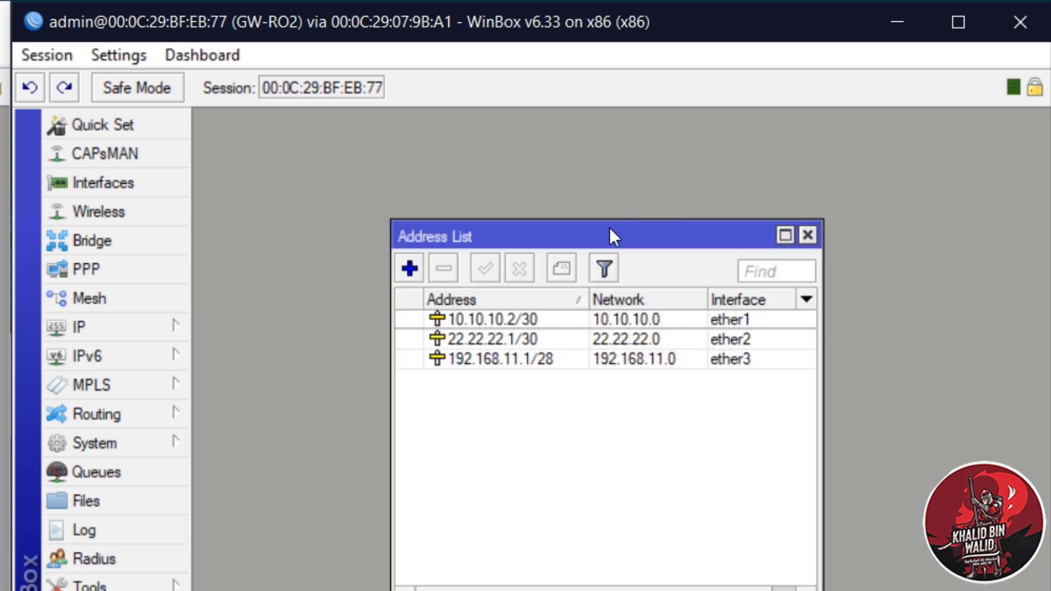
- Move the address lists of GW-RO2 and GW-RO1 higher in their sessions and bring the GW-RO1.1 and GW-RO2.1 sessions to the front
drag(610, 235, 660, 118)
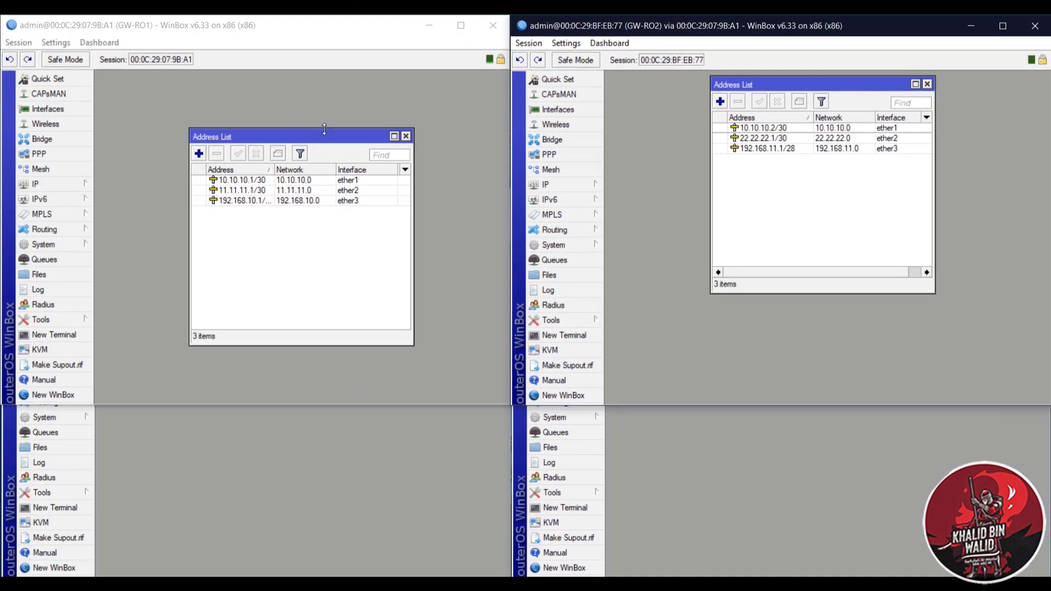
drag(322, 134, 302, 81)
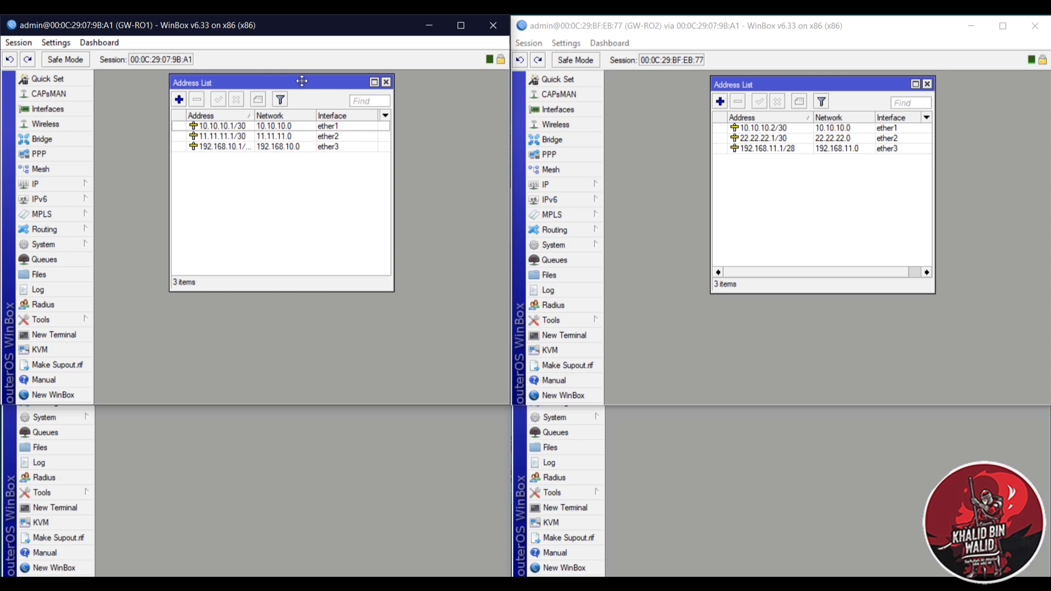
click(382, 479)
click(763, 476)
click(250, 353)
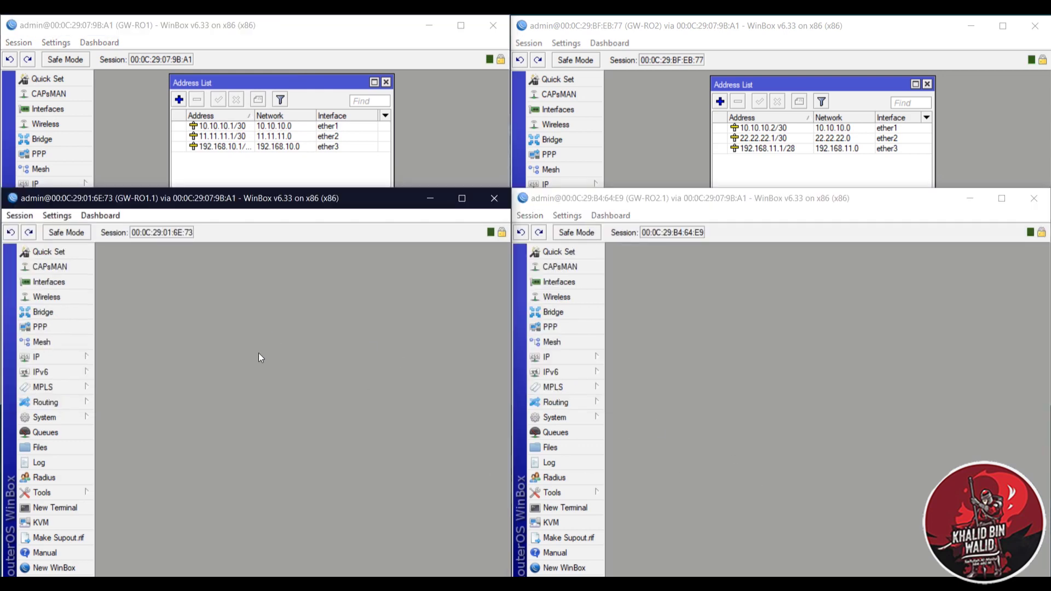
- Switch to the topology diagram in Photos, examine the GW-RO1.1 and GW-RO2.1 links and subnets, and return to WinBox
click(766, 583)
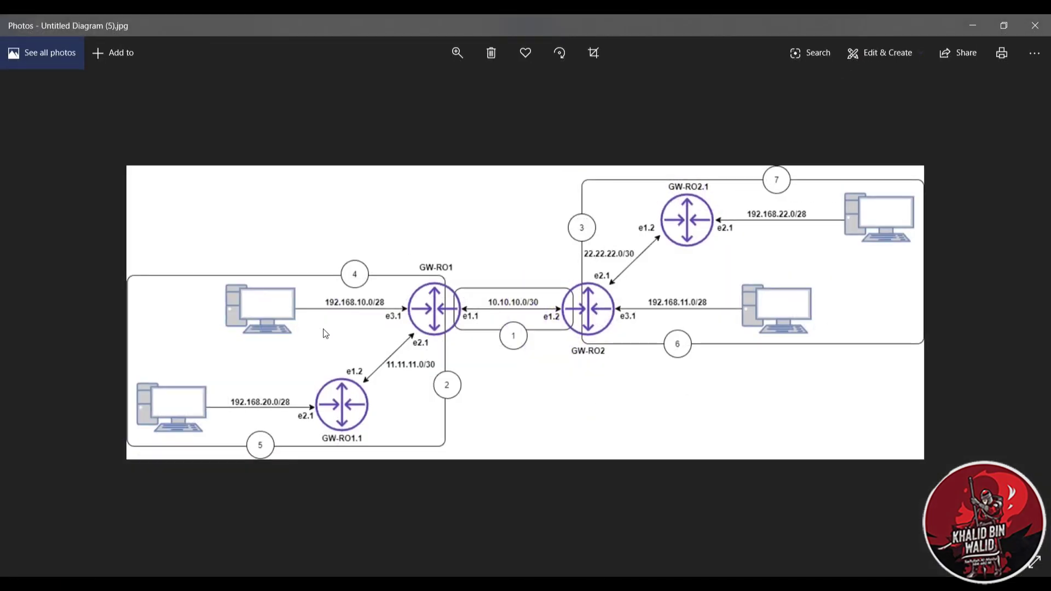
scroll(364, 402, up, 2)
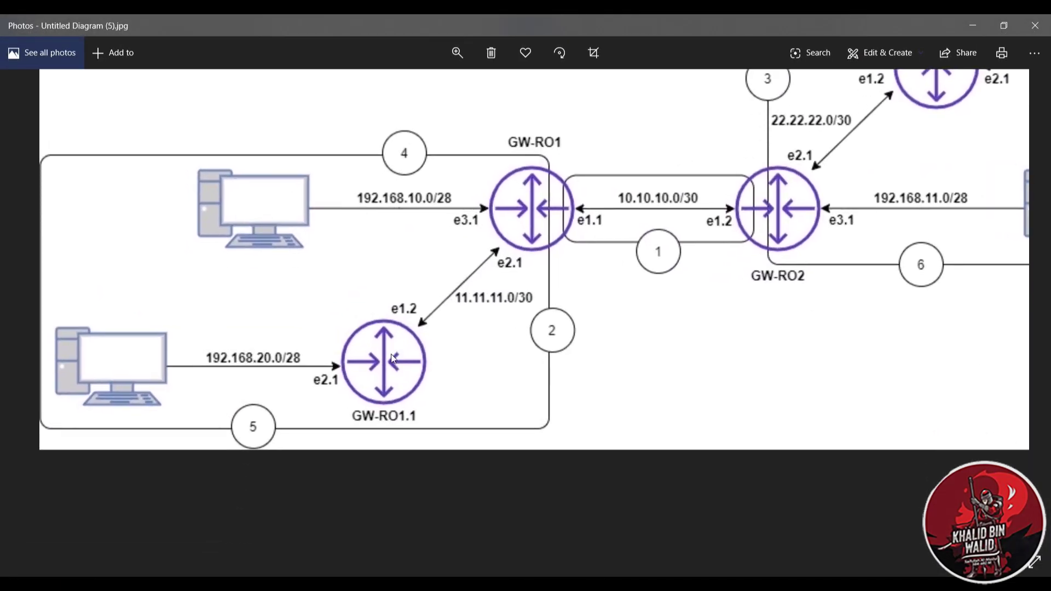
drag(391, 358, 374, 457)
drag(739, 361, 576, 401)
drag(488, 419, 809, 275)
click(762, 583)
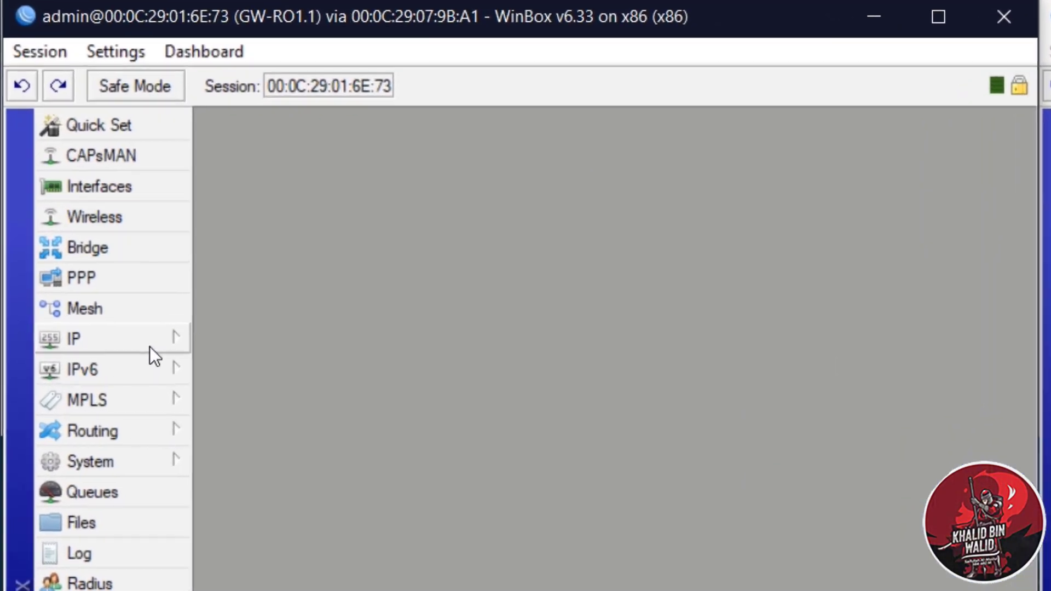
- Open the IP address list on GW-RO1.1 and add the address 11.11.11.2/30 to interface ether1
click(66, 356)
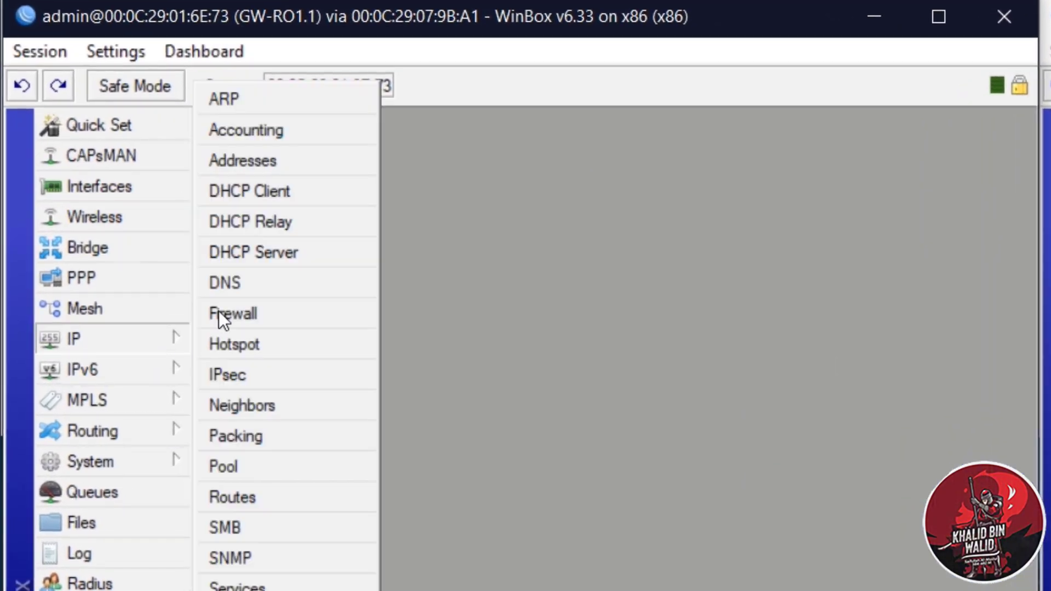
click(281, 162)
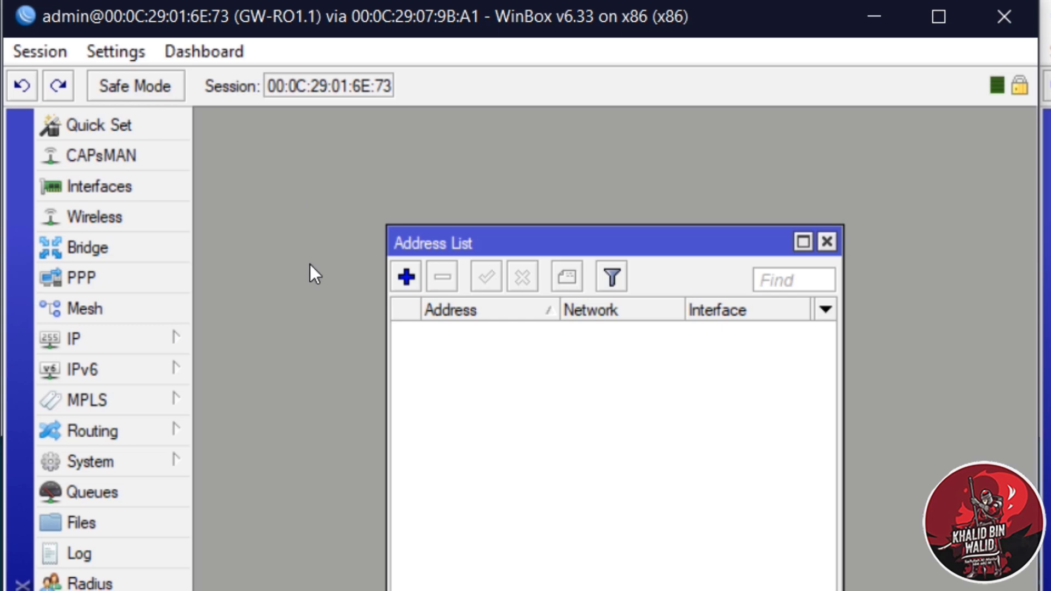
click(408, 277)
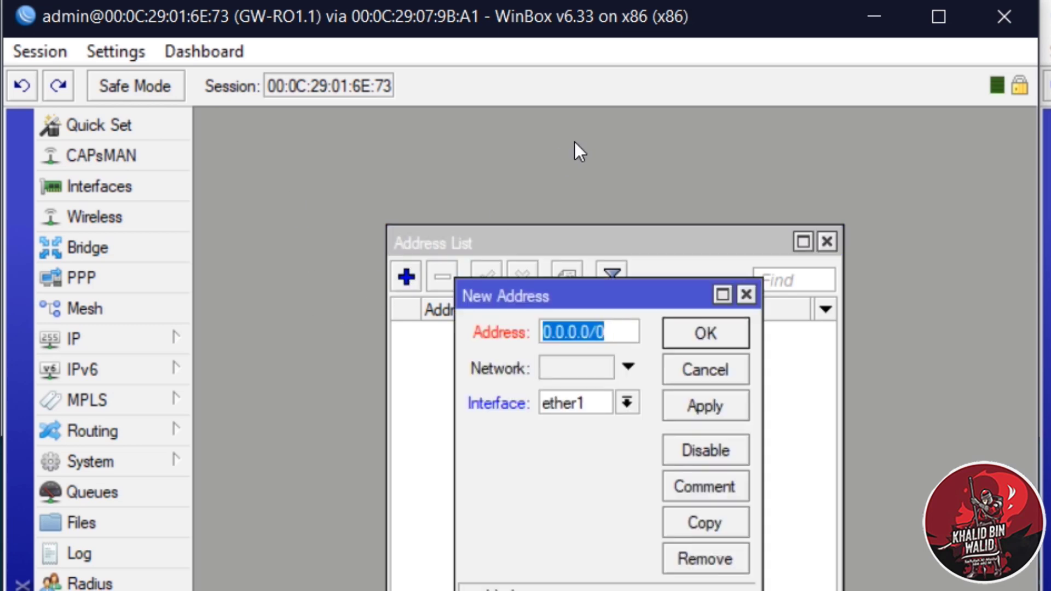
text(11.)
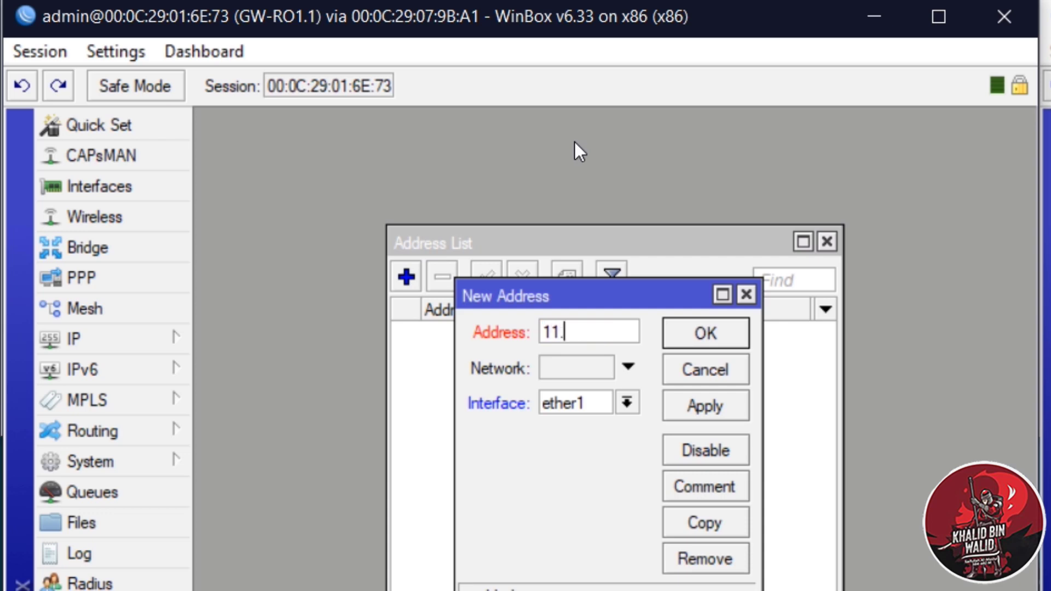
text(11.)
text(.2/30)
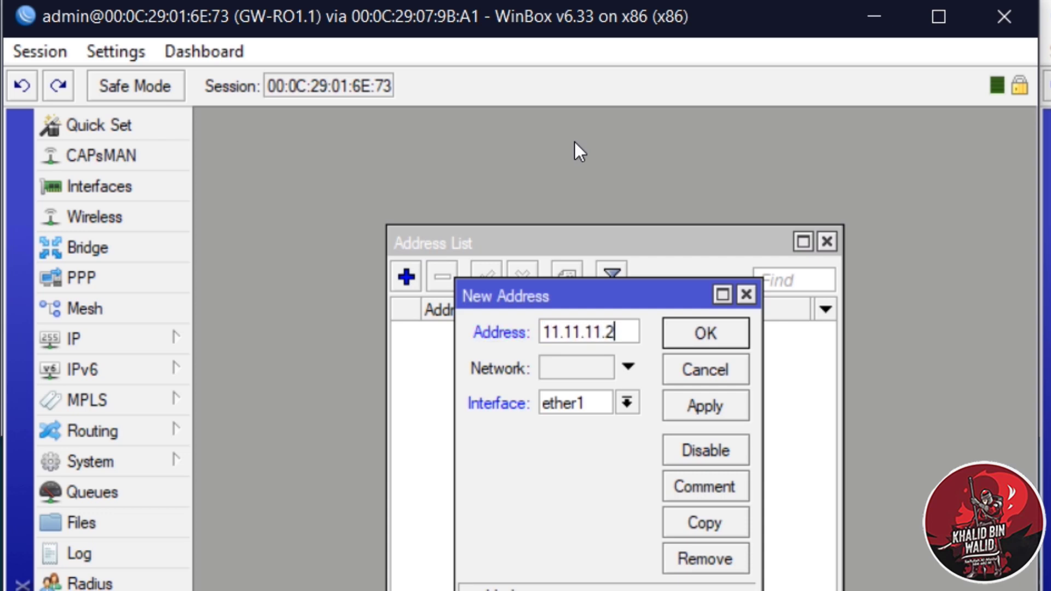
key(Tab)
key(Tab)
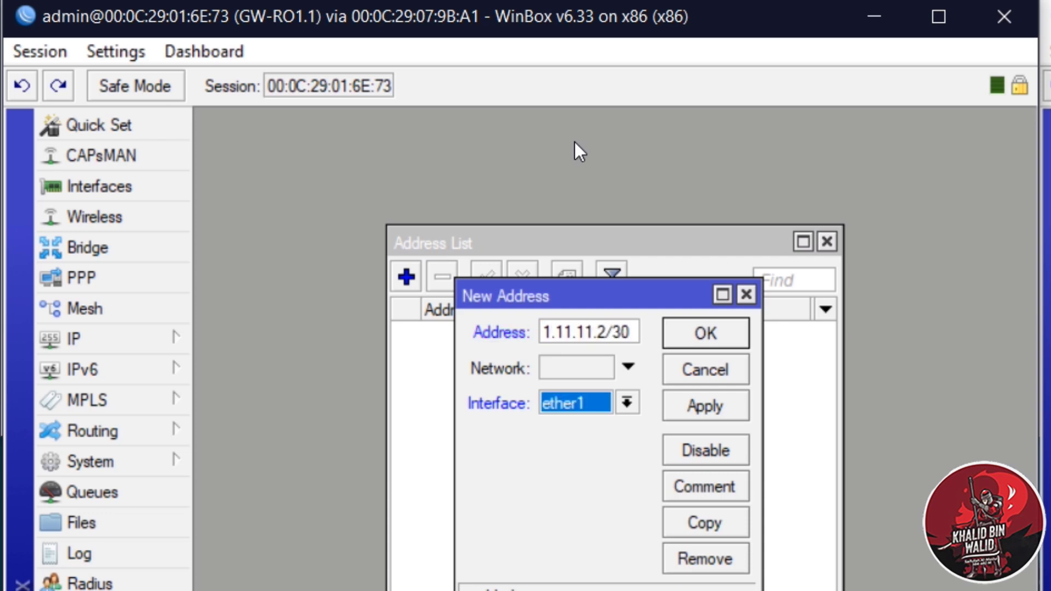
key(Return)
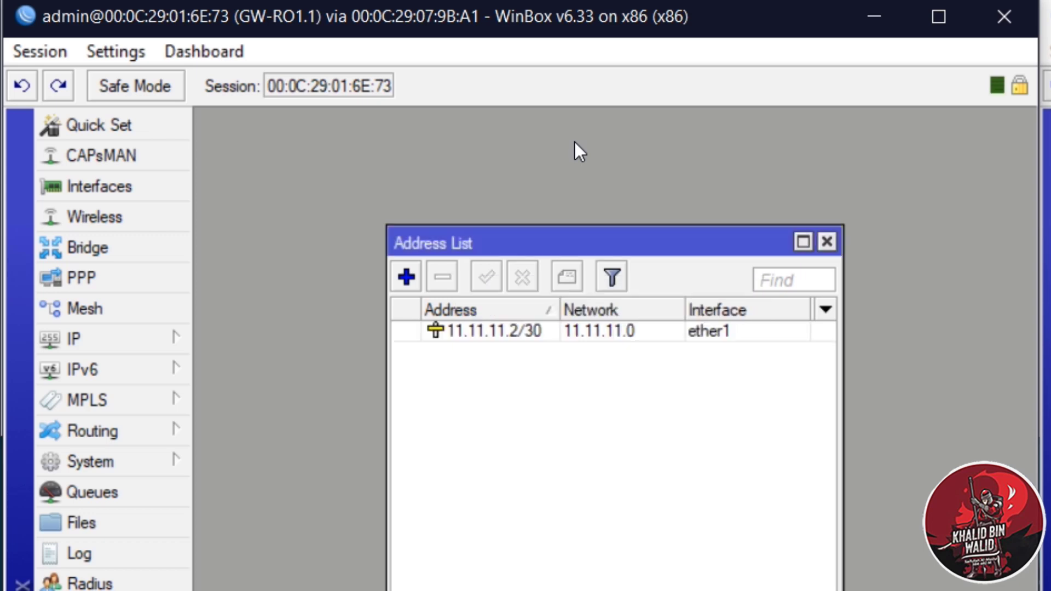
- Add the address 192.168.20.1/28 to interface ether2 on GW-RO1.1 and widen the Address column to show it in full
click(409, 275)
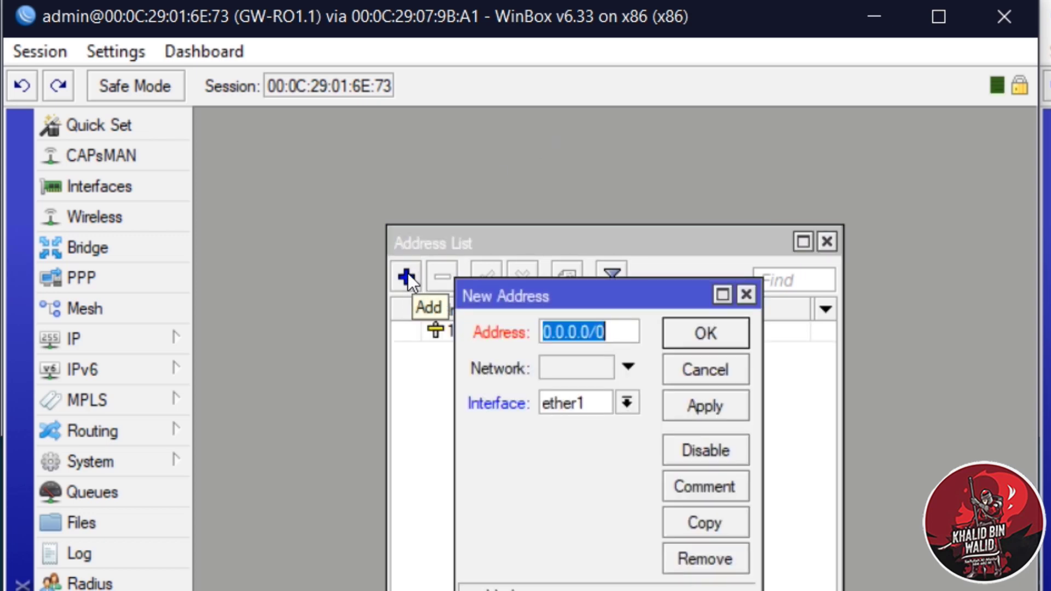
text(192.168)
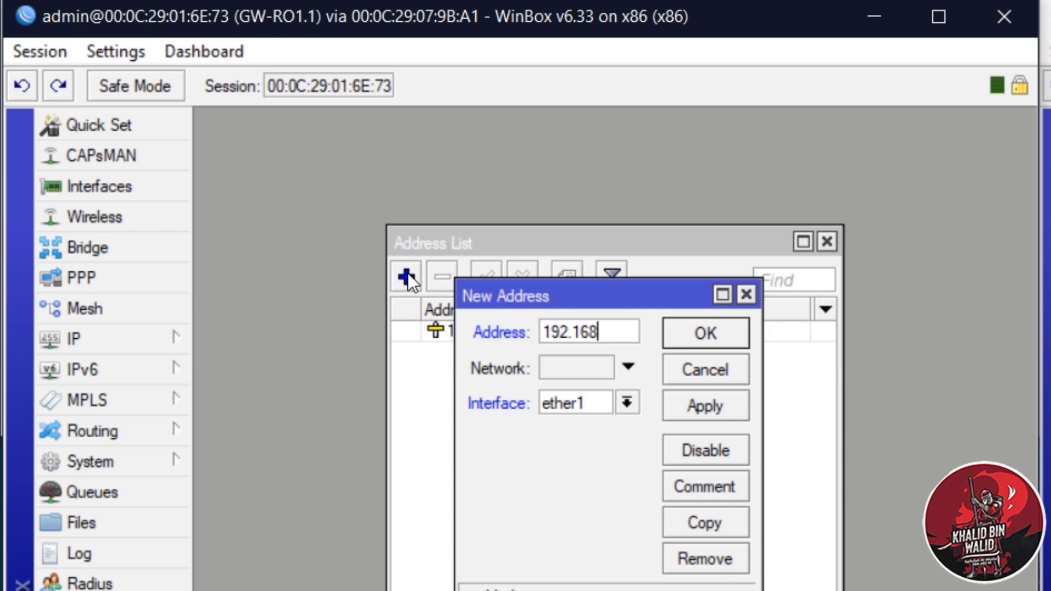
text(.20.1/28)
key(Tab)
key(Tab)
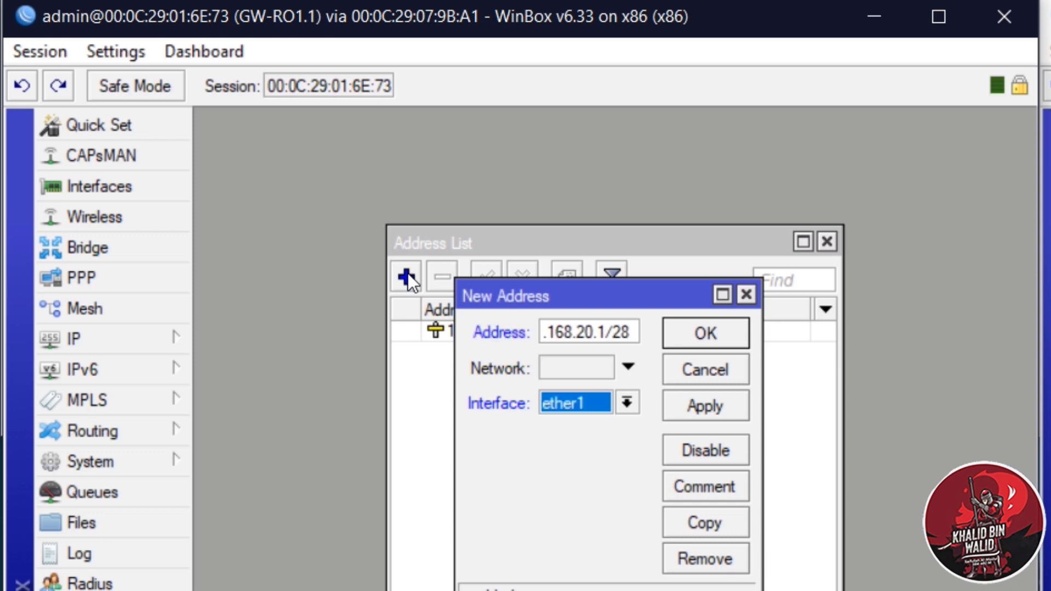
key(Down)
key(Return)
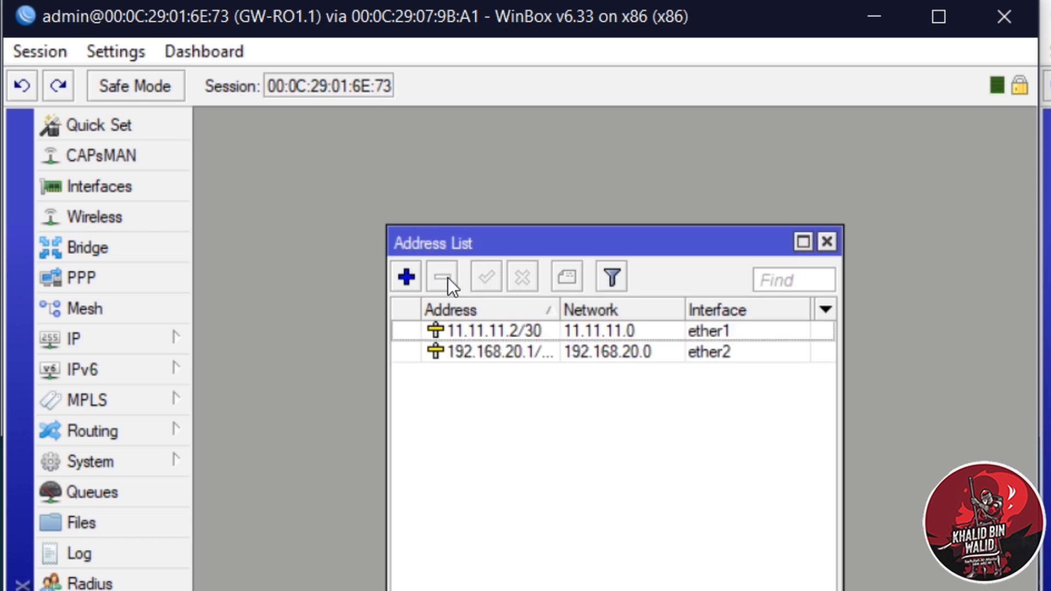
drag(560, 310, 586, 310)
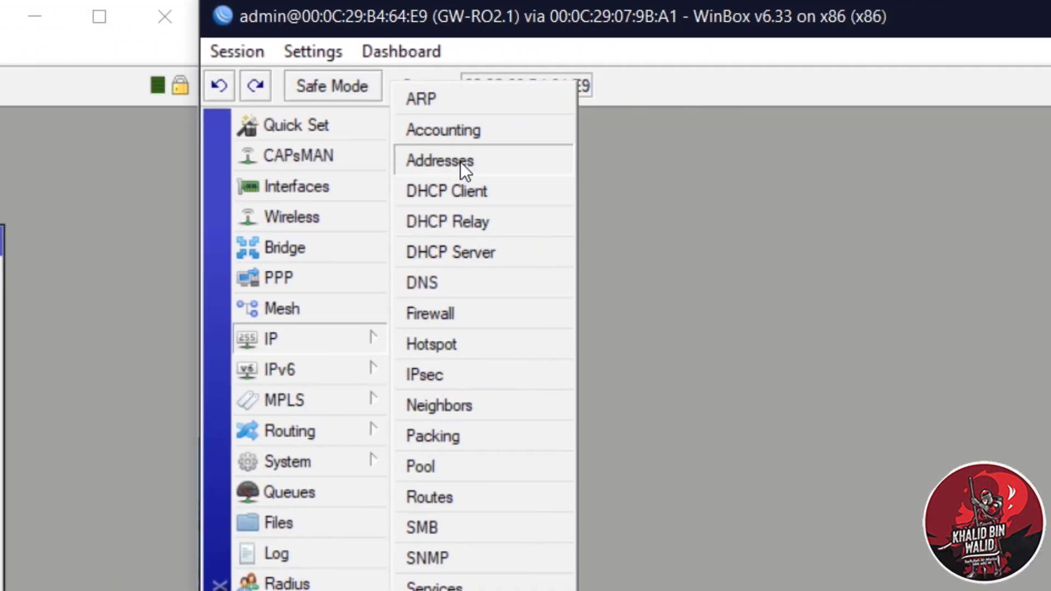
- Open the IP address list on GW-RO2.1 and add the address 22.22.22.2/30 to interface ether1
click(461, 162)
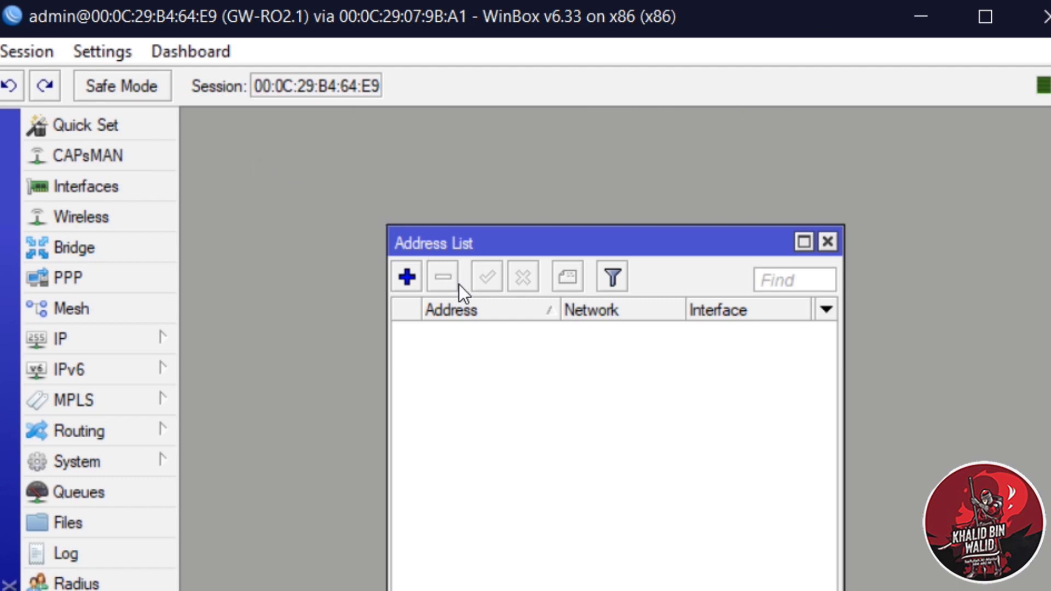
click(416, 277)
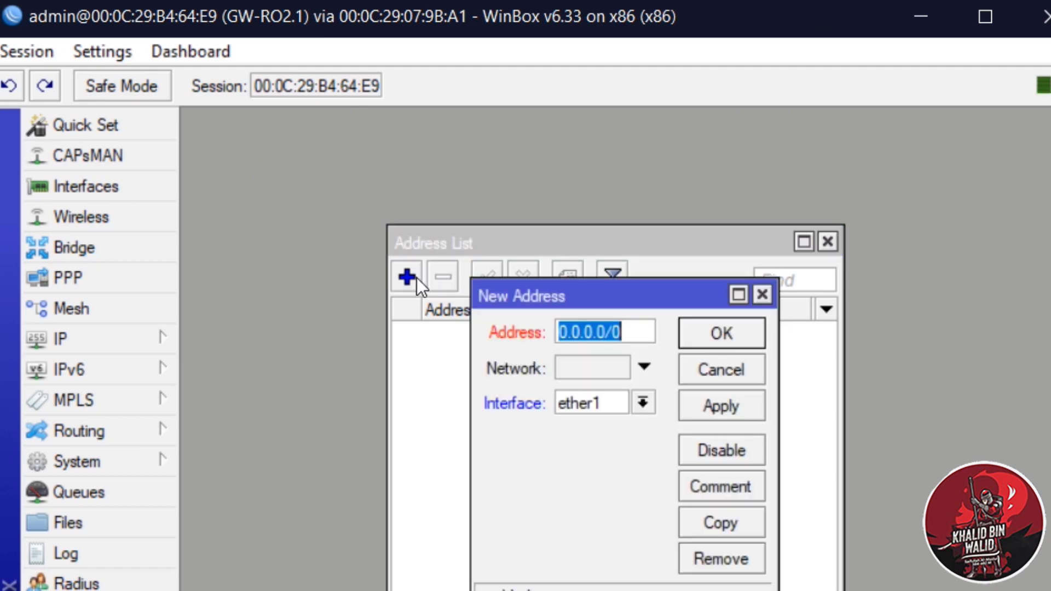
text(1)
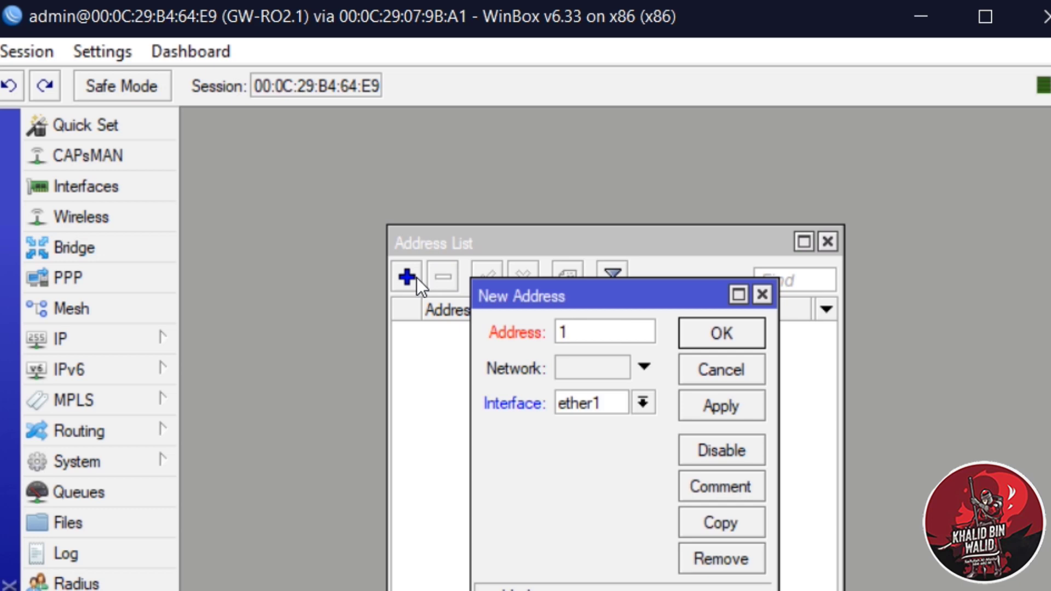
key(BackSpace)
text(22.22.22.2)
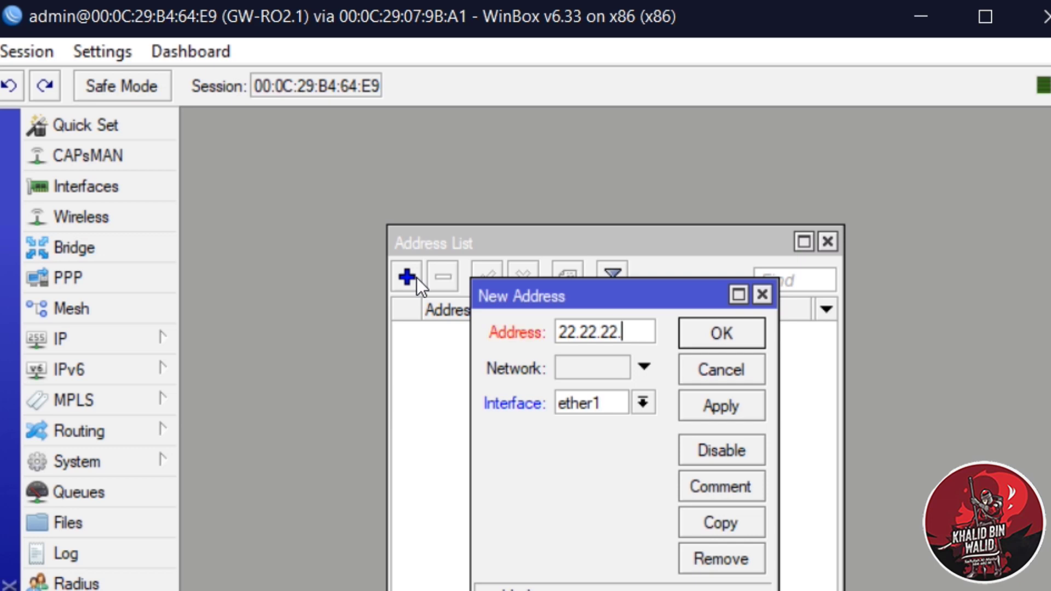
text(/30)
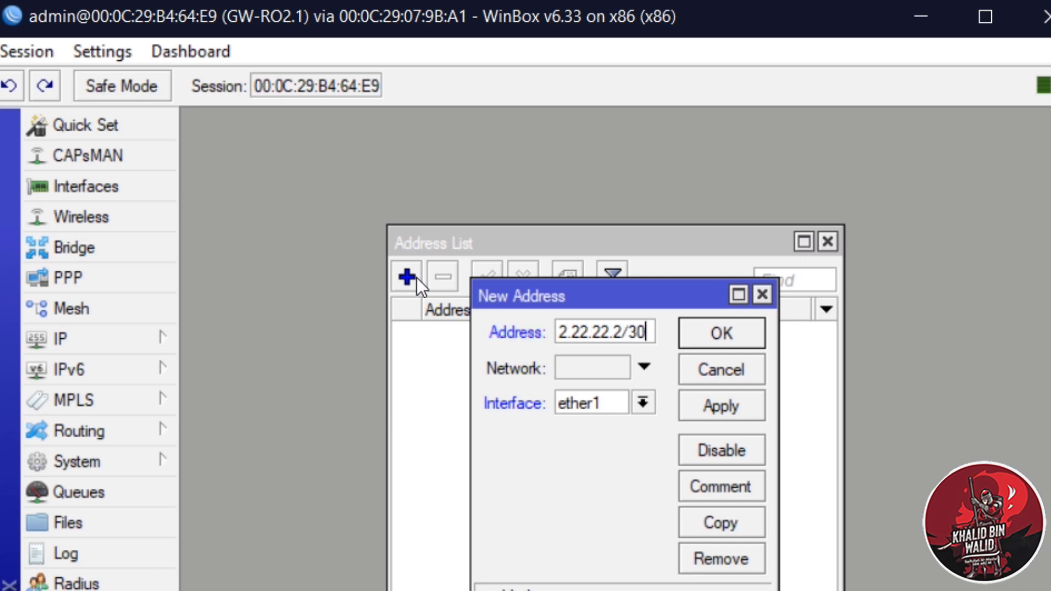
key(Tab)
key(Tab)
key(Return)
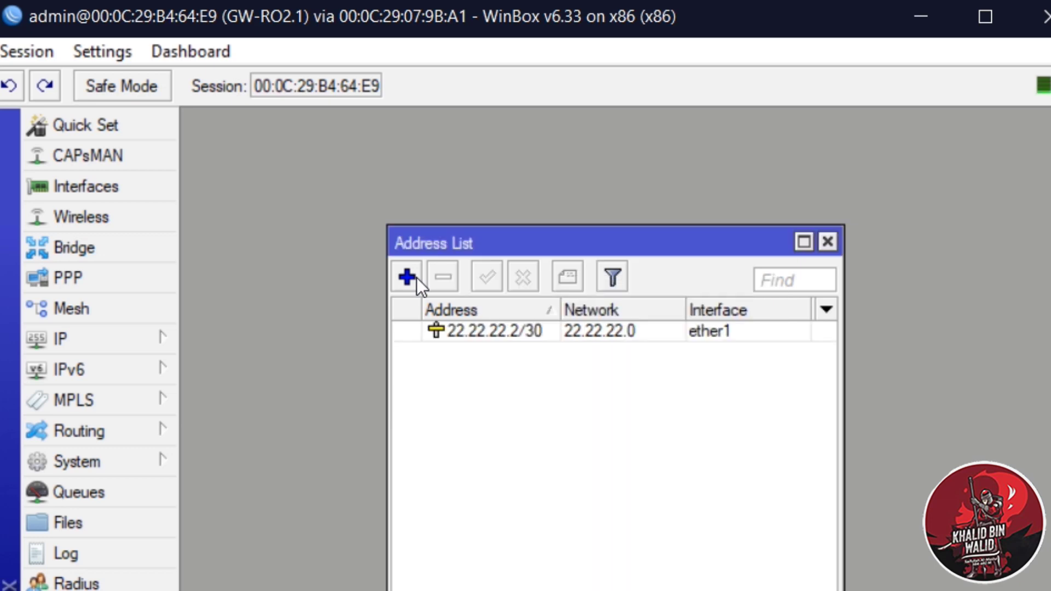
- Add the address 192.168.22.1/28 to interface ether2 on GW-RO2.1
click(416, 278)
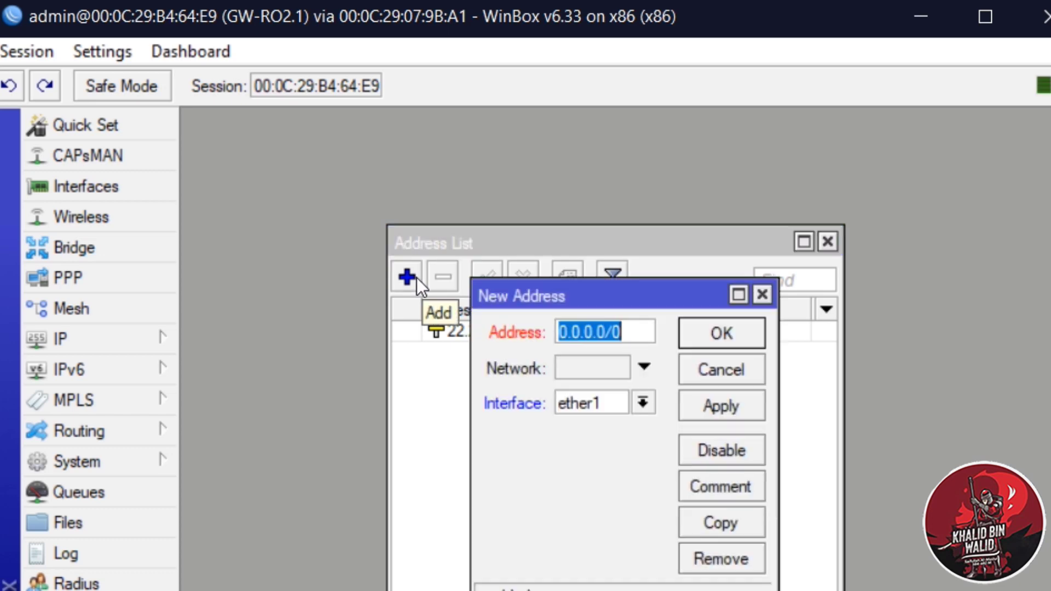
text(192.)
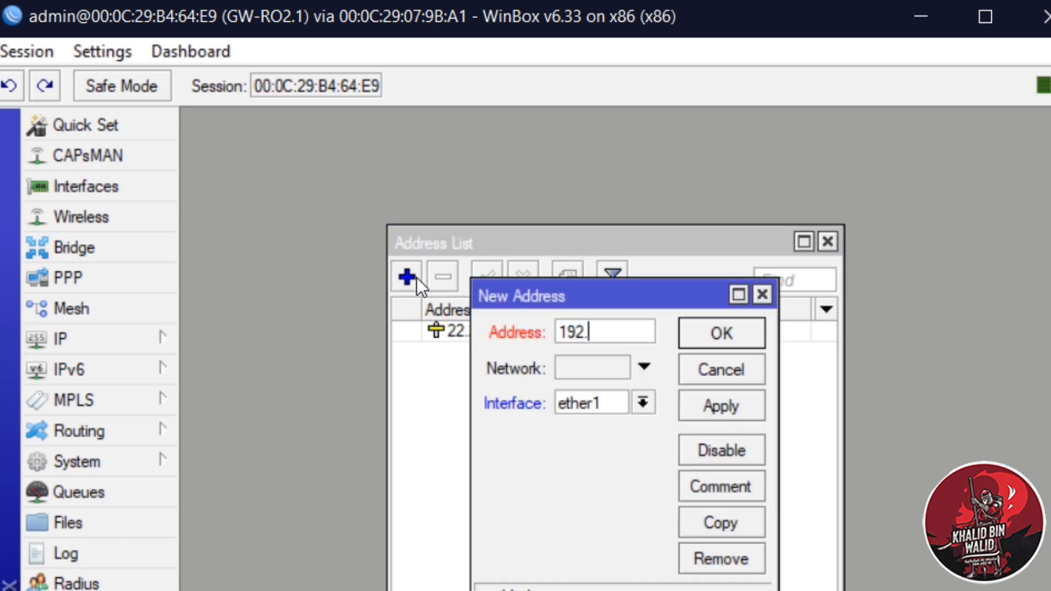
text(168.22.1/28)
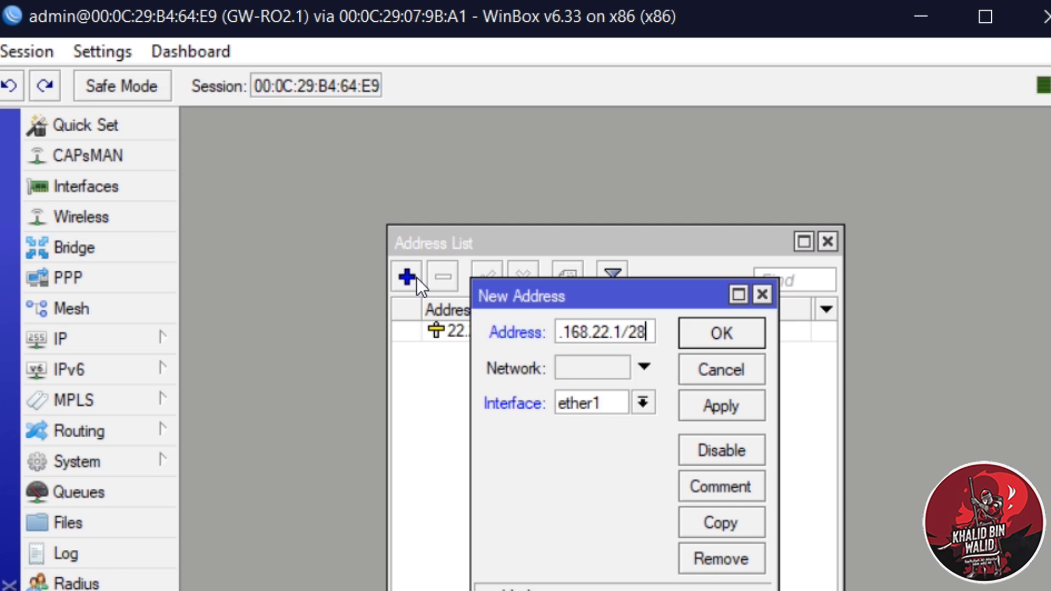
key(Tab)
key(Down)
key(Return)
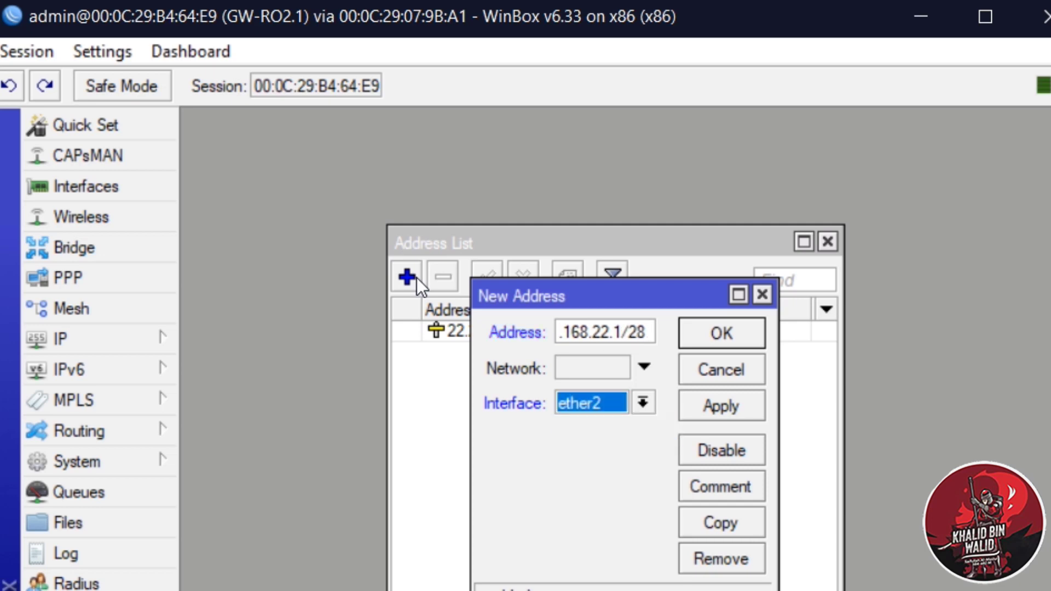
key(Return)
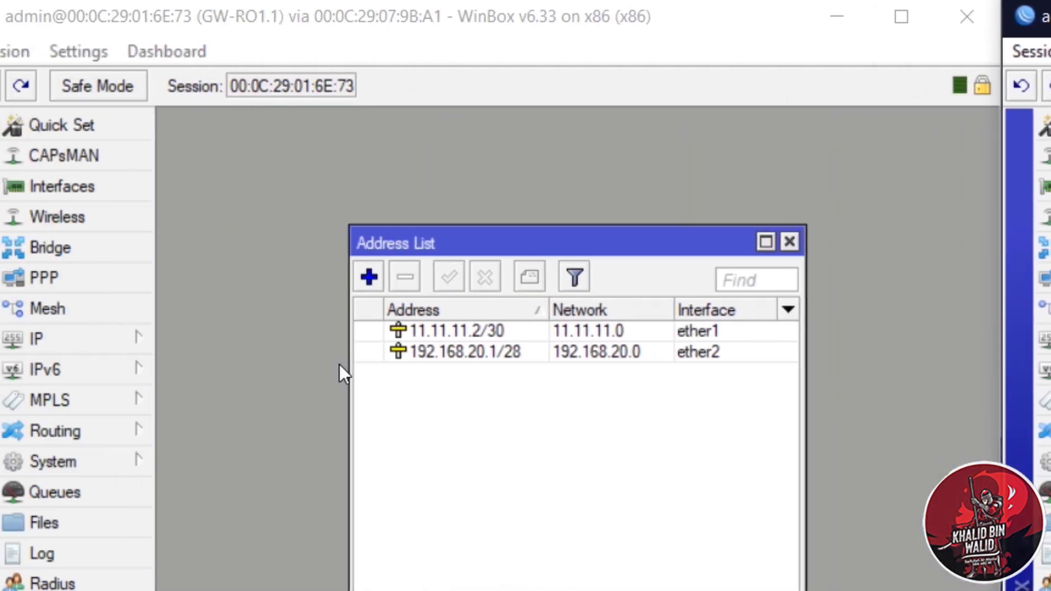
- Run DHCP Setup on GW-RO1.1 for interface ether2 with gateway 192.168.20.1, accepting the suggested settings
click(160, 339)
click(307, 259)
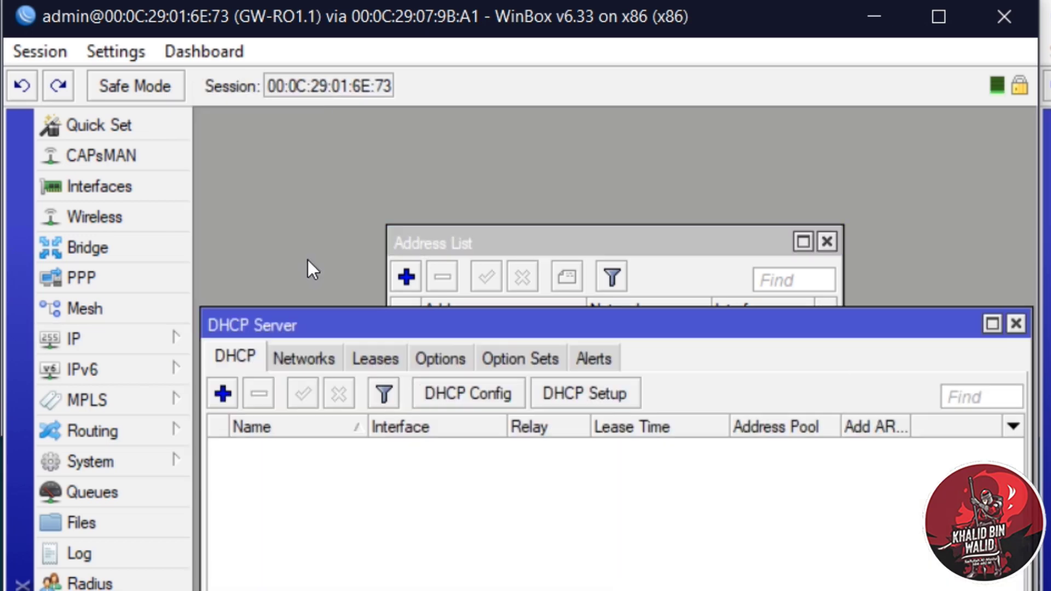
click(560, 380)
click(642, 440)
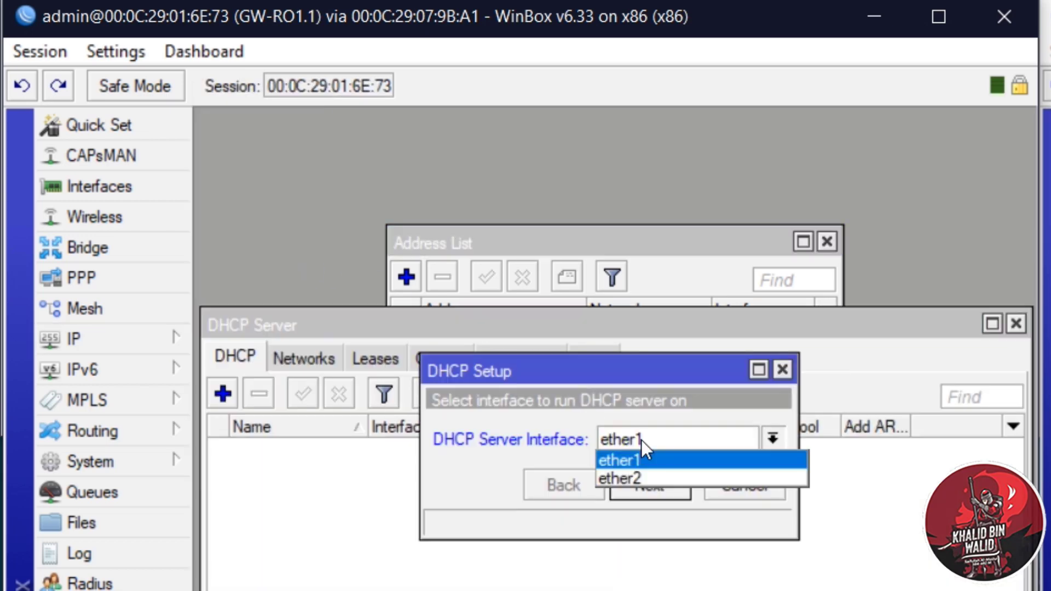
click(648, 476)
click(678, 494)
click(675, 494)
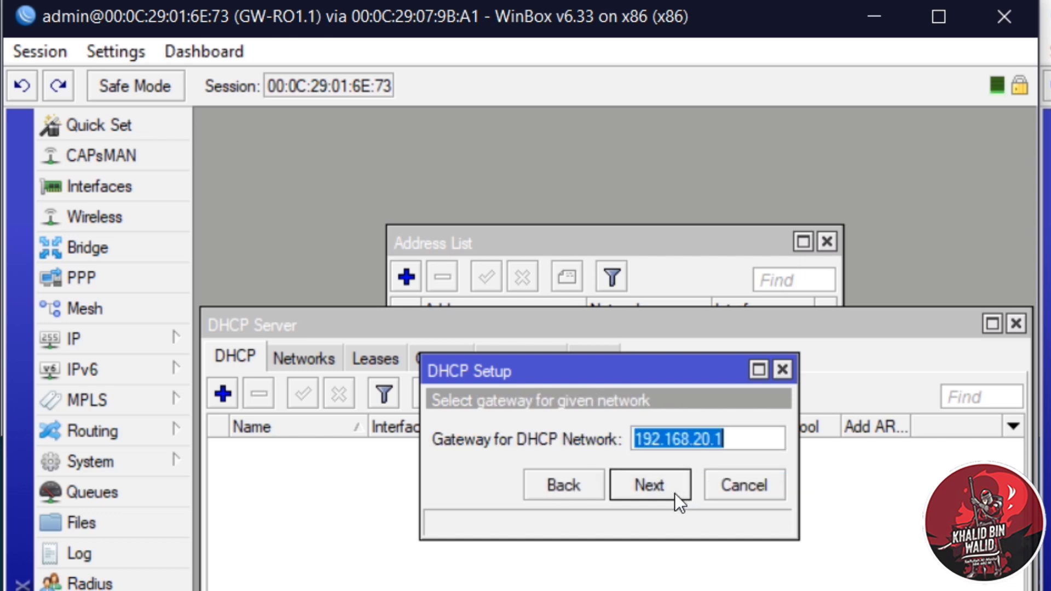
click(675, 494)
click(674, 494)
click(674, 494)
click(674, 494)
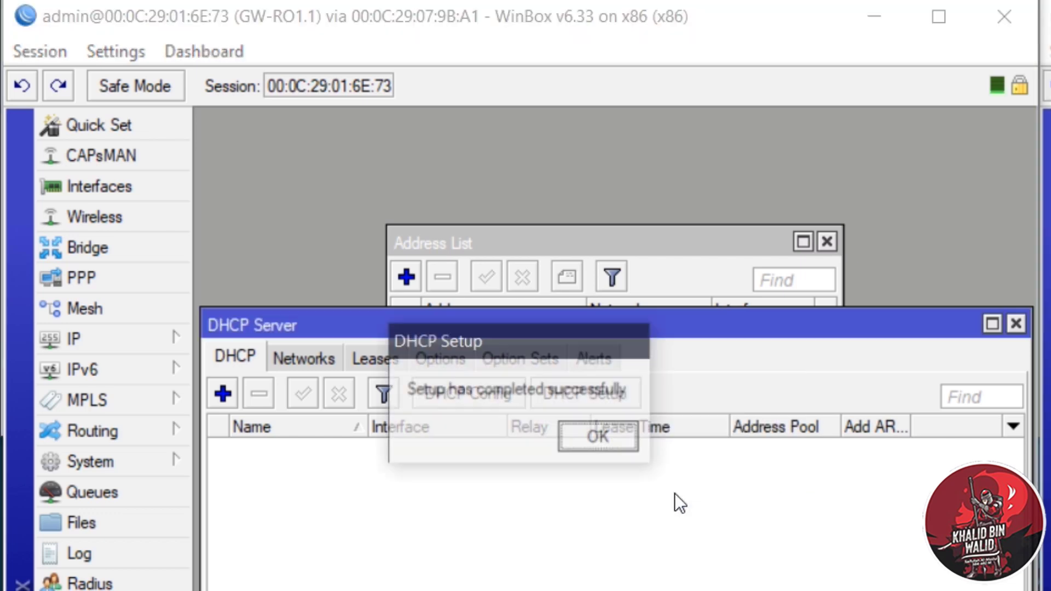
click(628, 433)
click(610, 248)
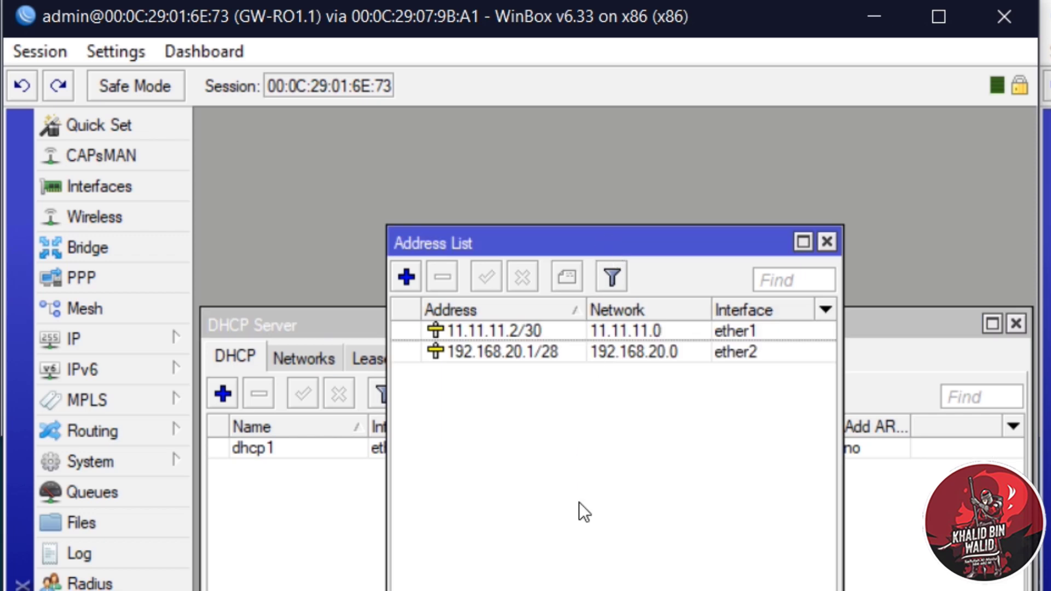
click(876, 568)
- Run DHCP Setup on GW-RO2.1 for interface ether2, accepting the suggested settings, and close the DHCP Server window
click(588, 386)
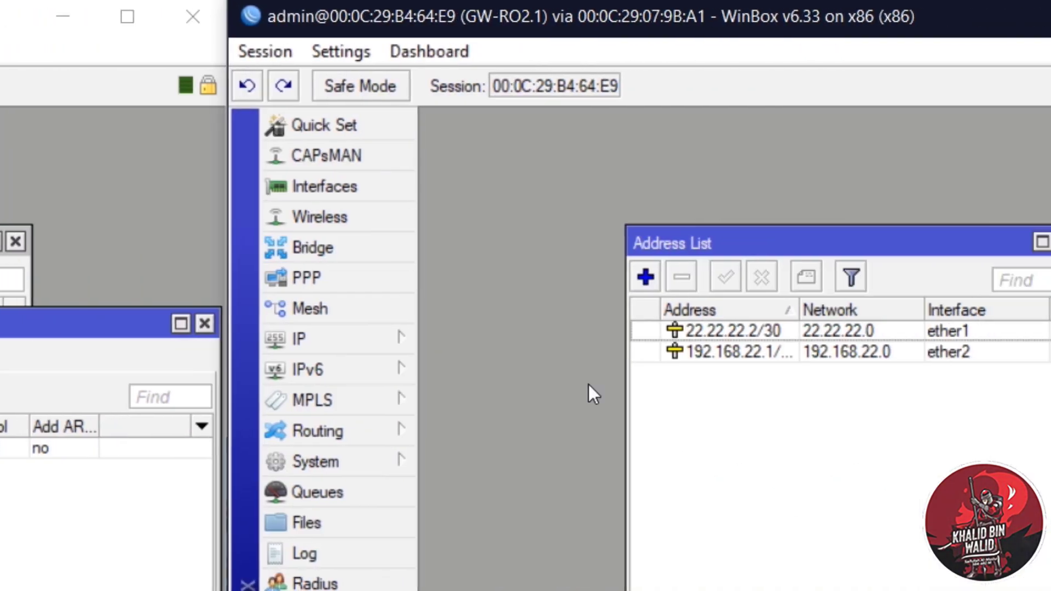
click(351, 339)
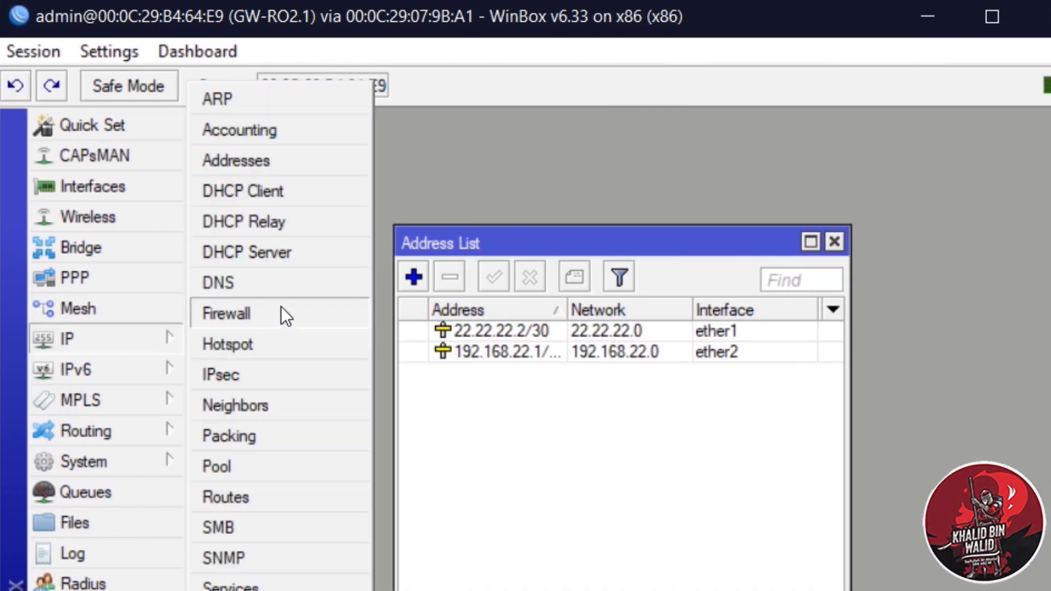
click(290, 253)
click(547, 294)
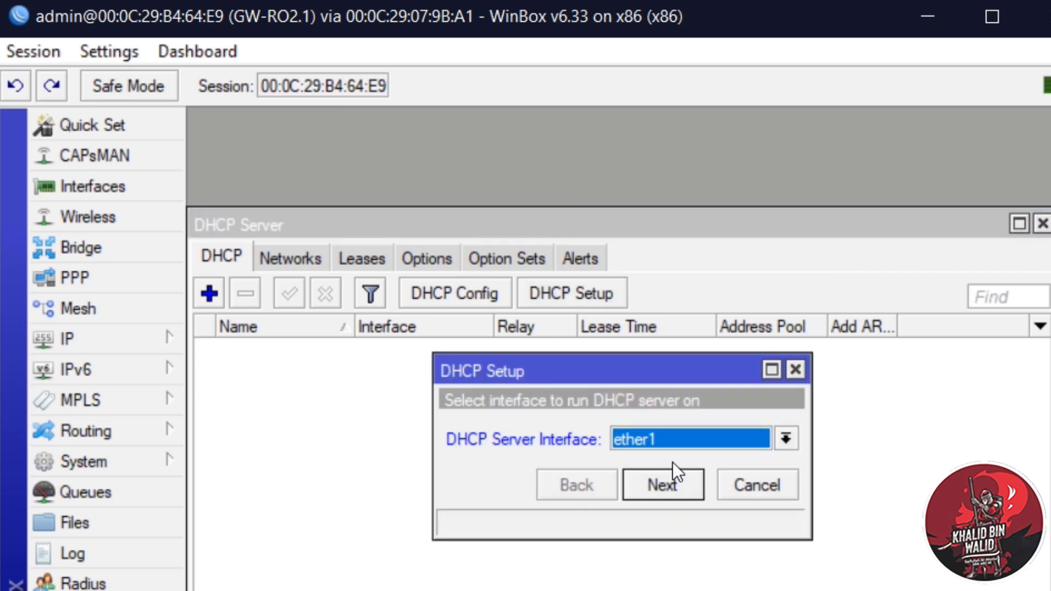
click(684, 438)
click(665, 477)
click(663, 480)
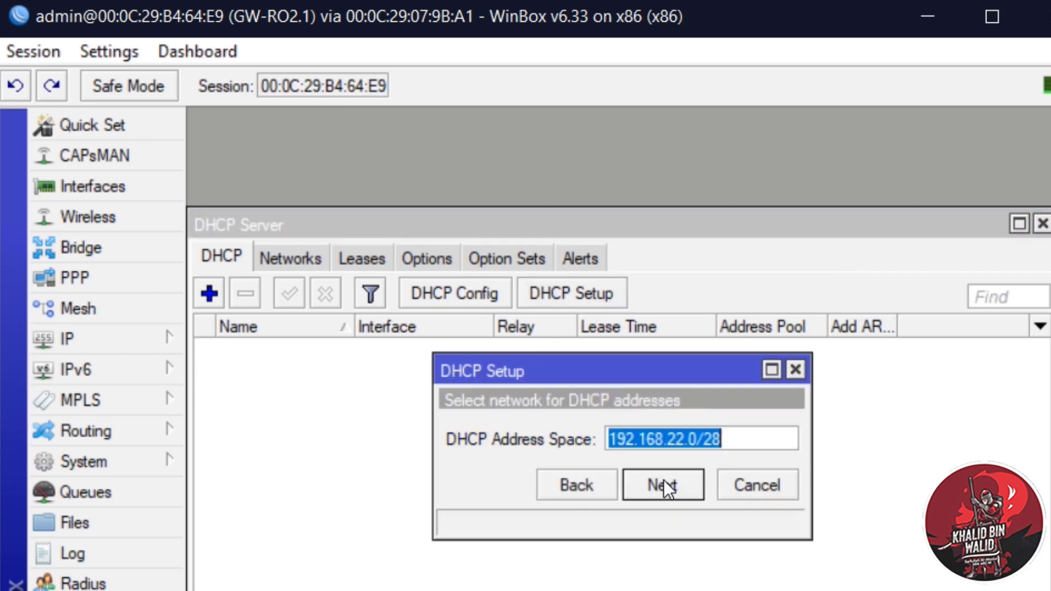
click(664, 480)
click(664, 479)
click(664, 480)
click(663, 480)
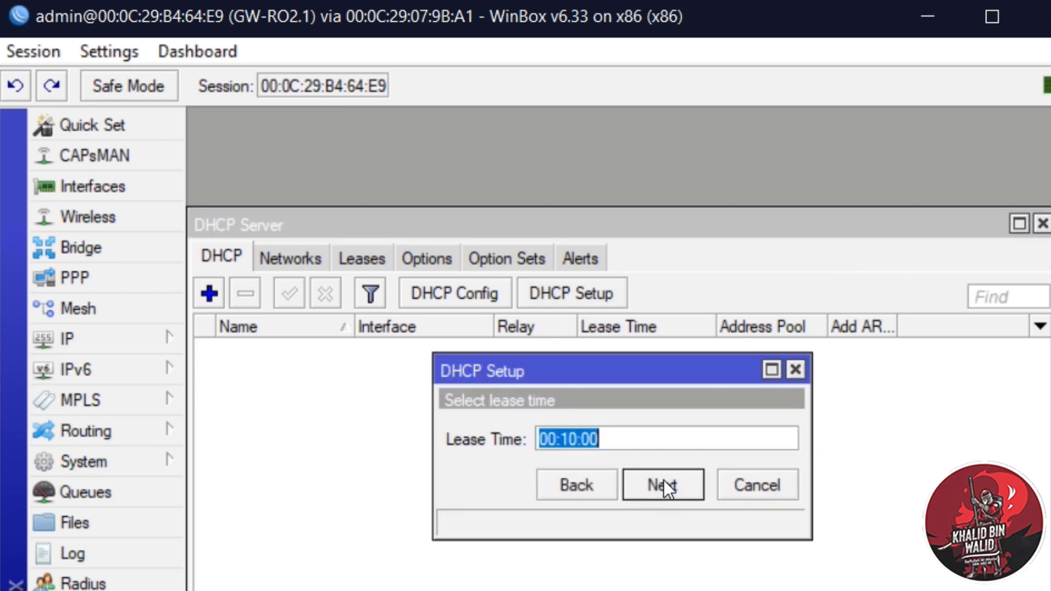
click(663, 479)
click(620, 446)
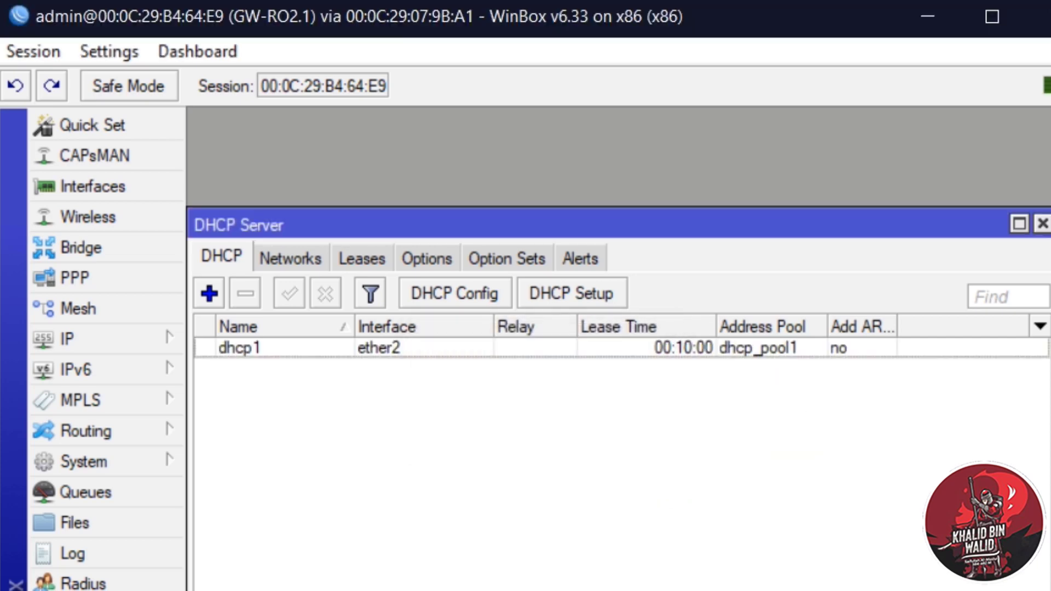
click(1042, 224)
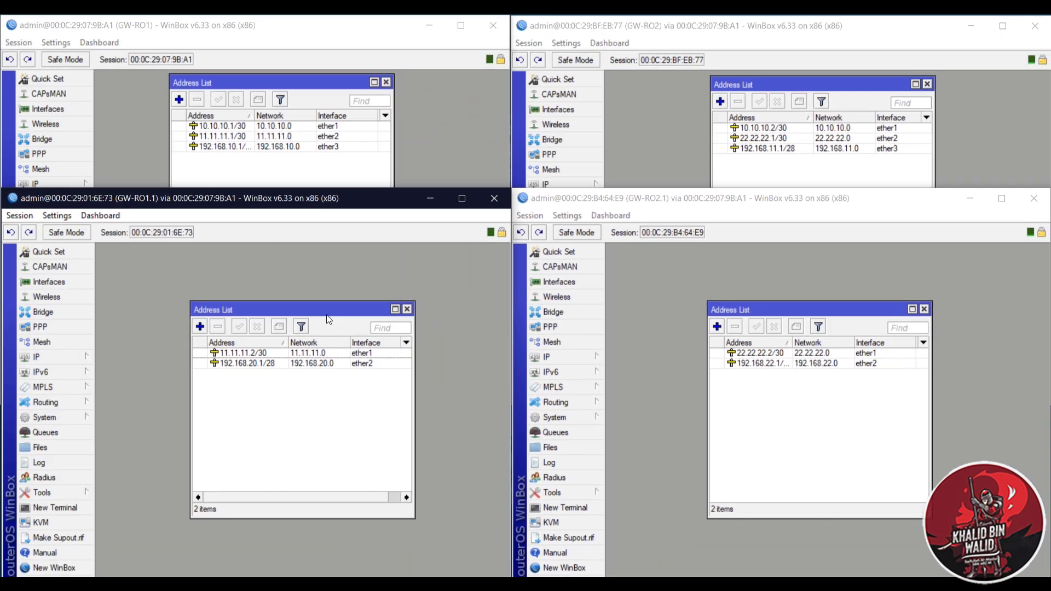
- Rearrange the Address List windows on all four routers so they sit near the upper edge of their workspaces
drag(323, 311, 314, 257)
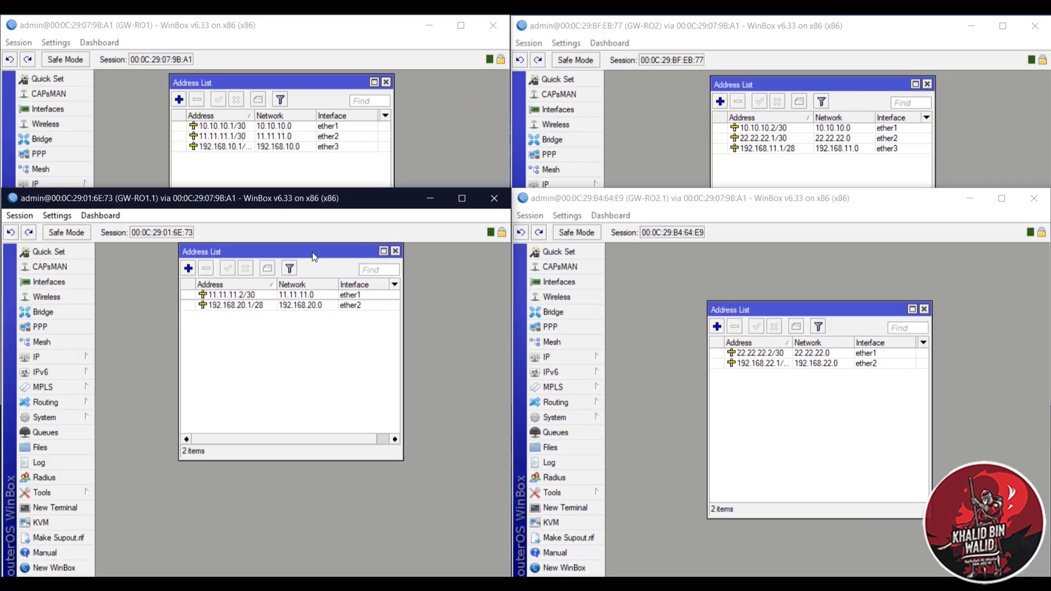
drag(817, 308, 821, 251)
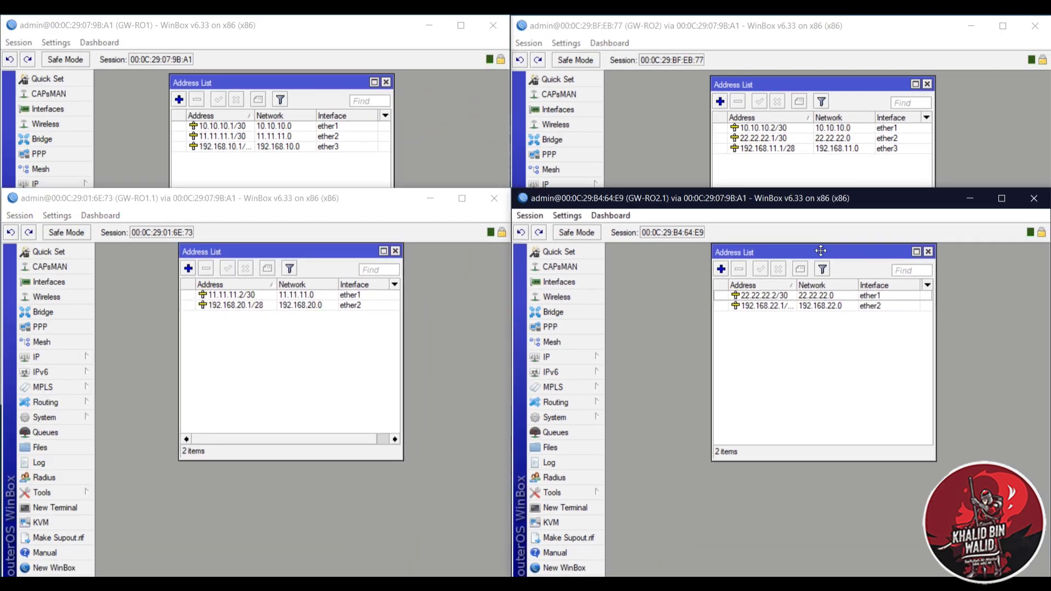
mouse_move(774, 88)
mouse_down()
mouse_move(769, 78)
mouse_move(752, 85)
mouse_up()
drag(283, 81, 286, 75)
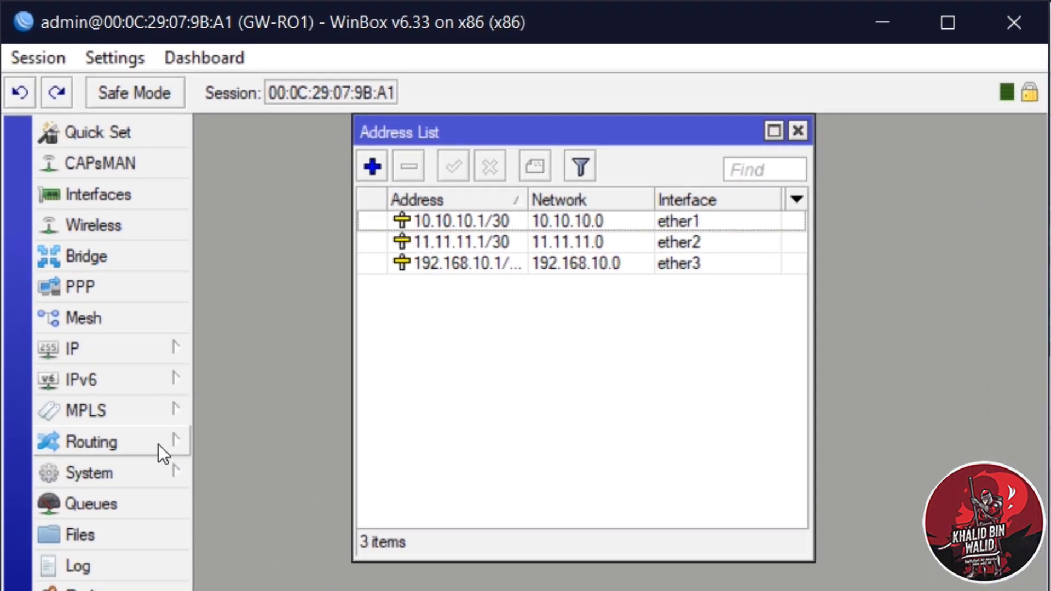
- Open the BGP settings on GW-RO1 and GW-RO2, and move GW-RO1's BGP window below its address list
click(158, 442)
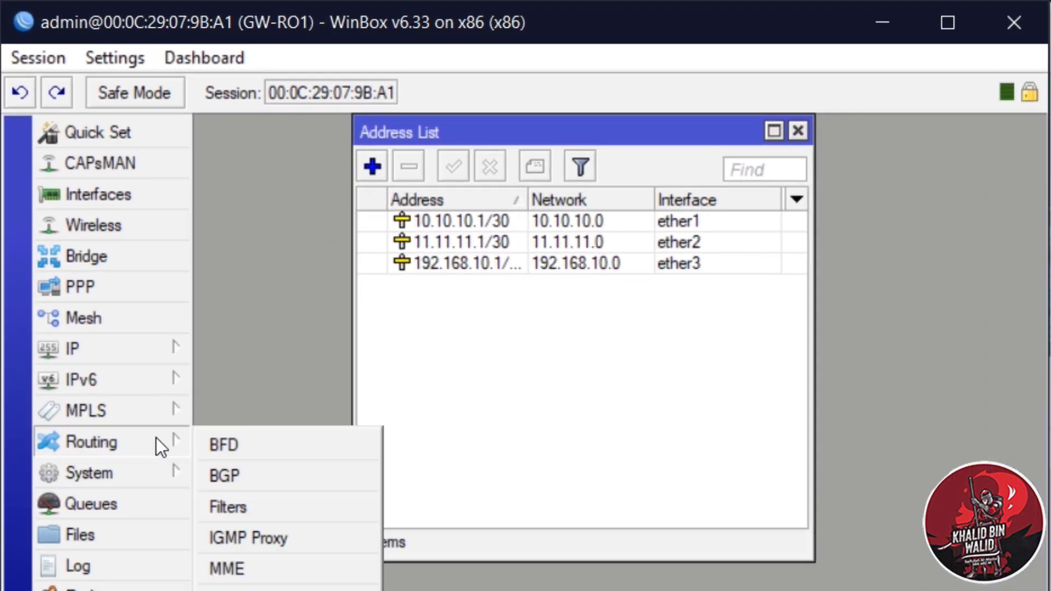
click(241, 476)
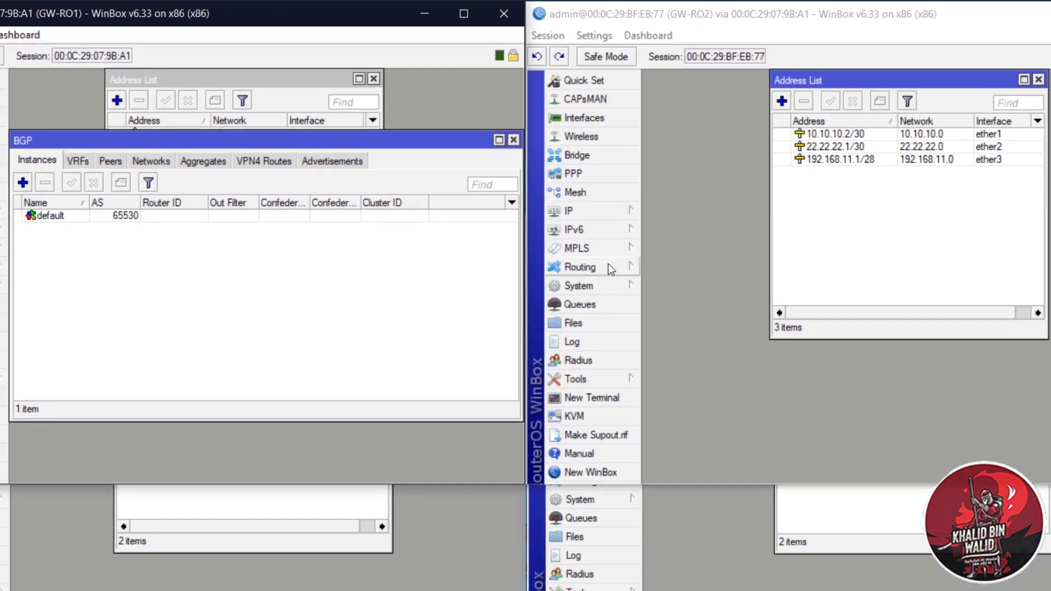
click(608, 267)
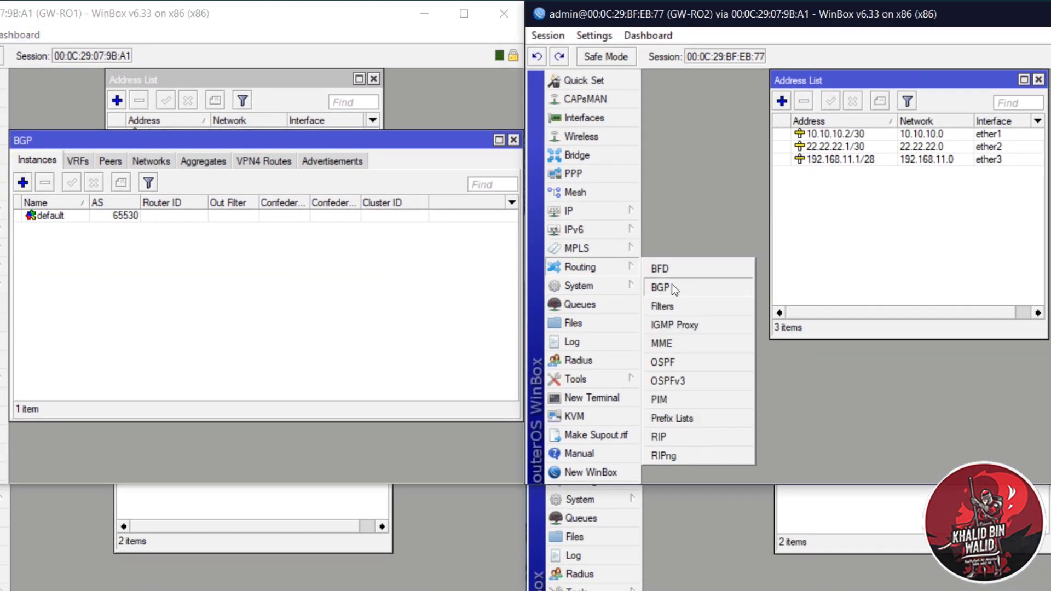
click(671, 284)
click(209, 353)
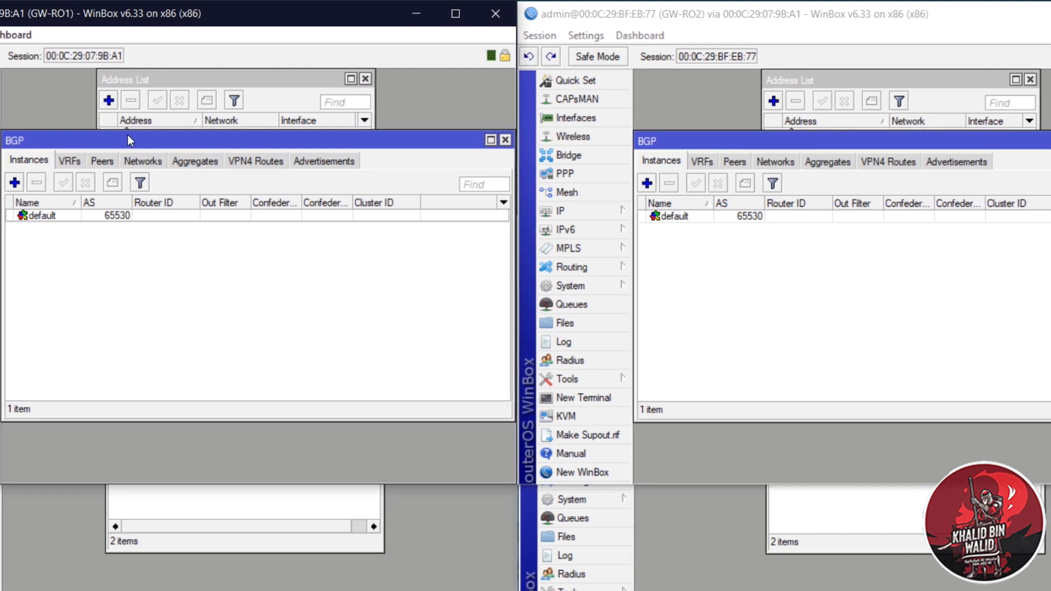
drag(127, 136, 126, 210)
- Set GW-RO1's default BGP instance to AS 10101 with router ID 10.10.10.1
click(48, 291)
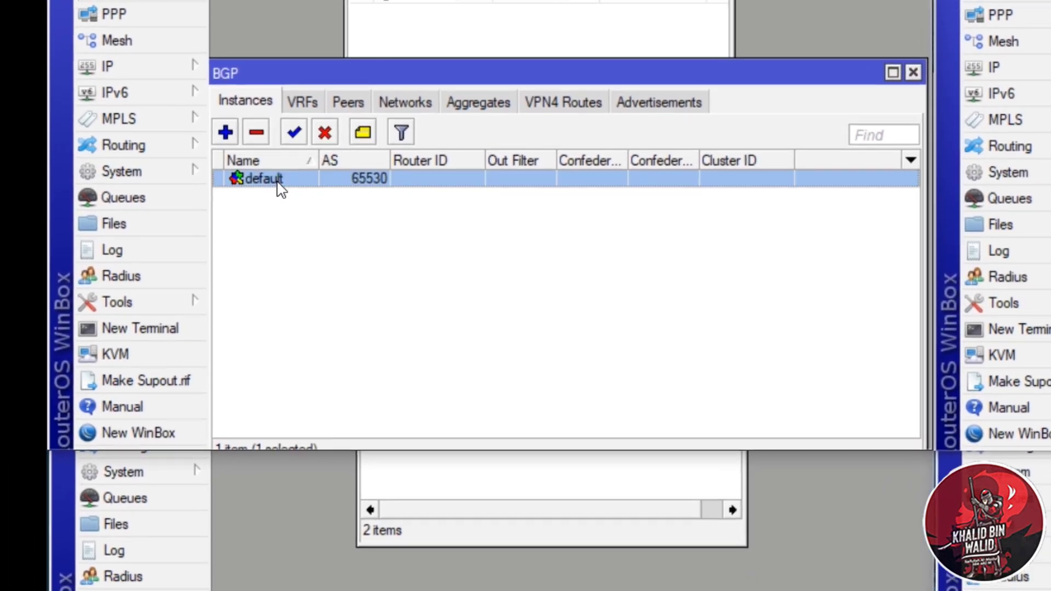
double_click(280, 189)
drag(589, 54, 672, 158)
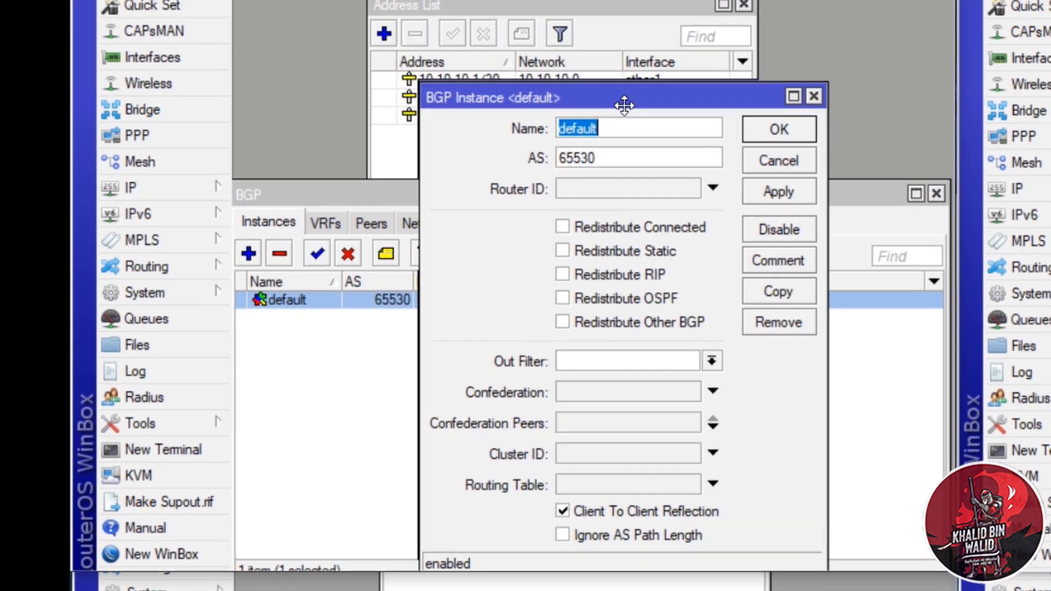
double_click(676, 210)
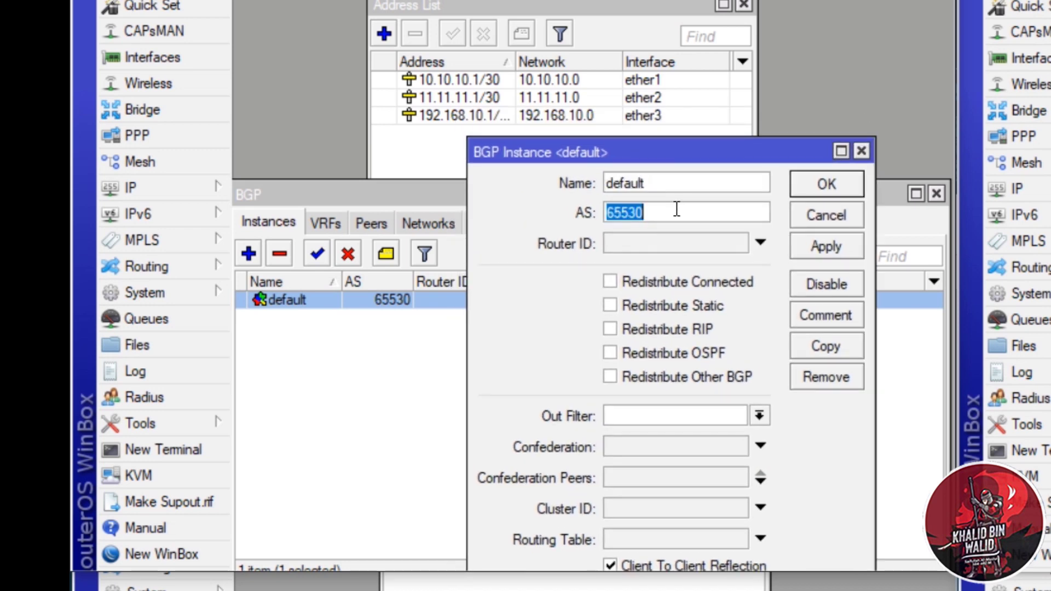
text(1)
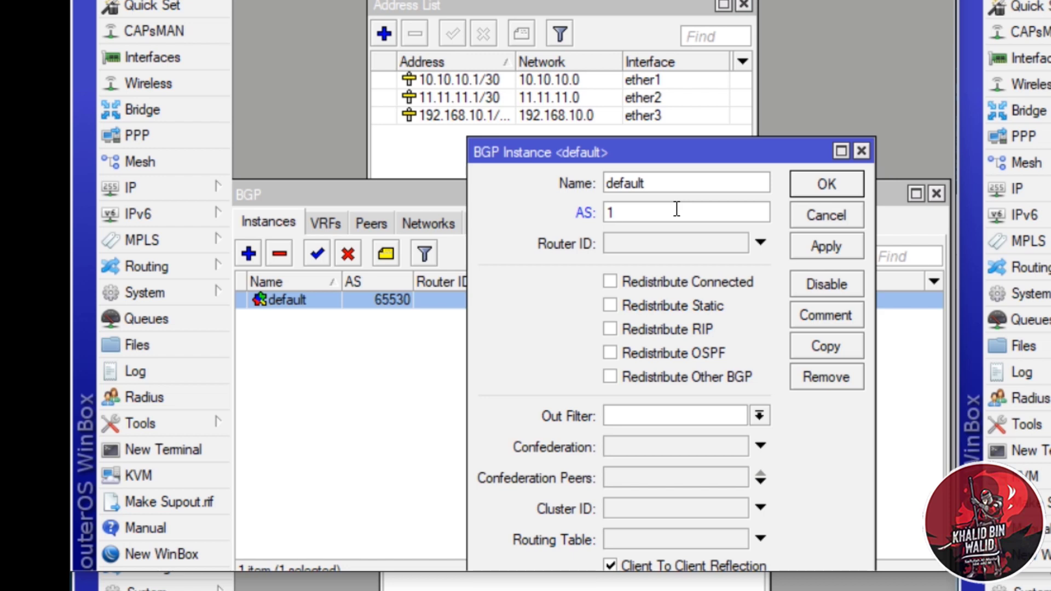
text(0101)
click(666, 255)
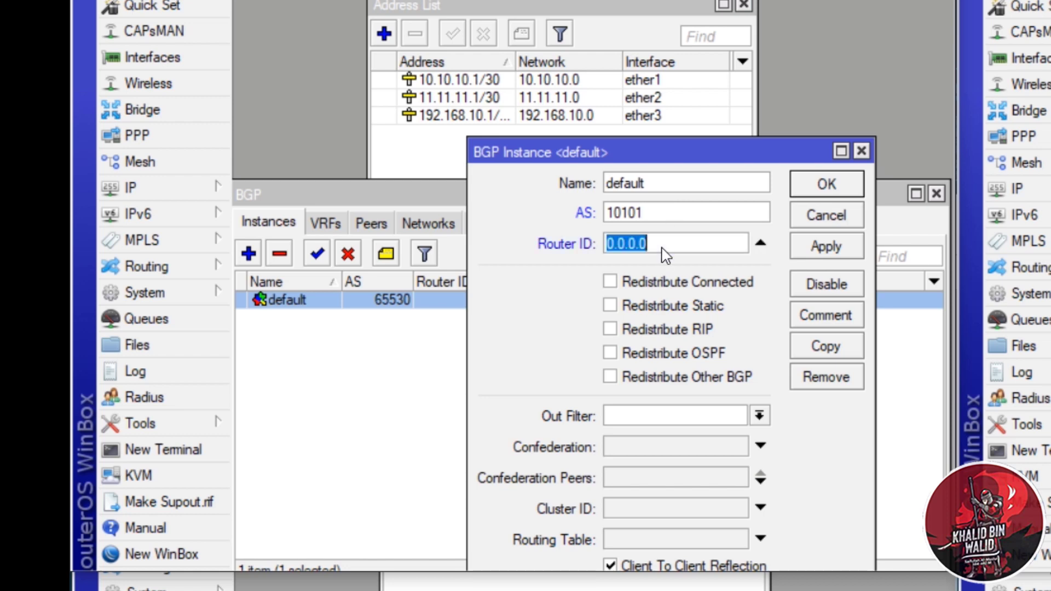
text(1)
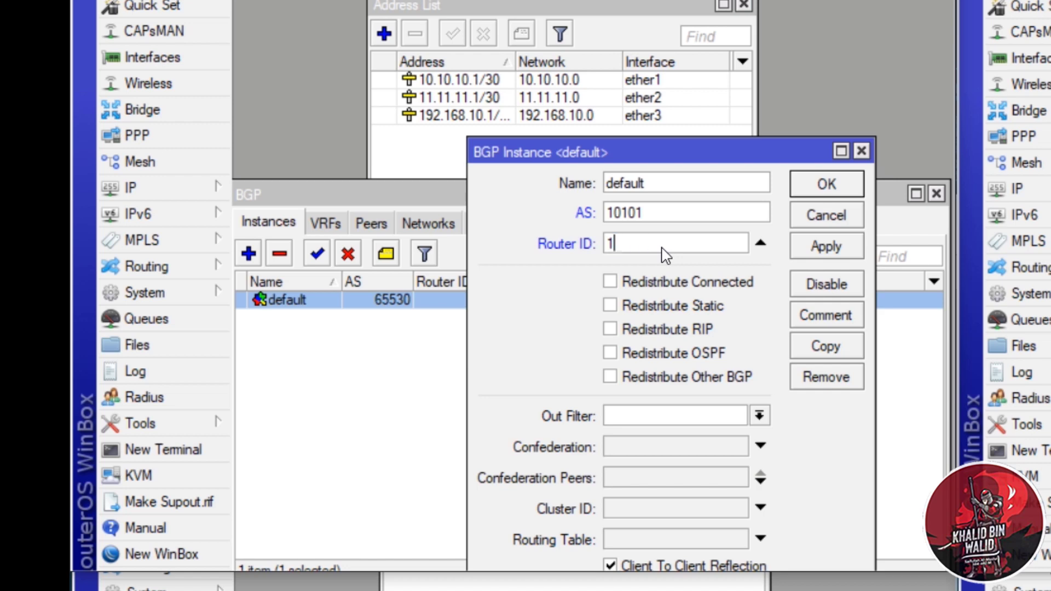
text(0.10.10.1)
- Enable Redistribute OSPF and Redistribute Connected in GW-RO1's default BGP instance and apply the settings
click(666, 353)
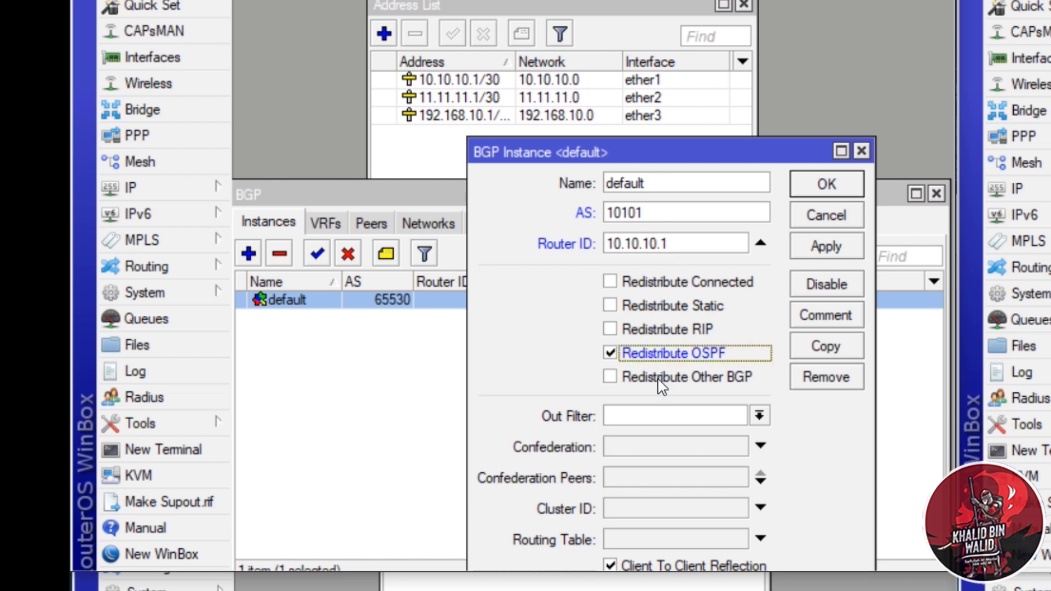
click(660, 283)
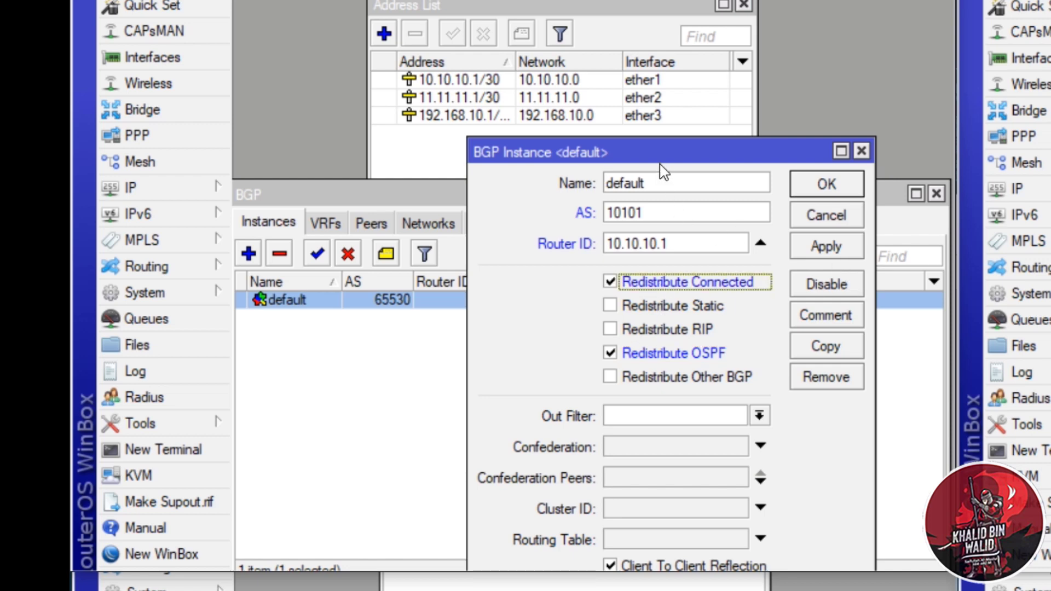
drag(660, 150, 604, 257)
click(773, 353)
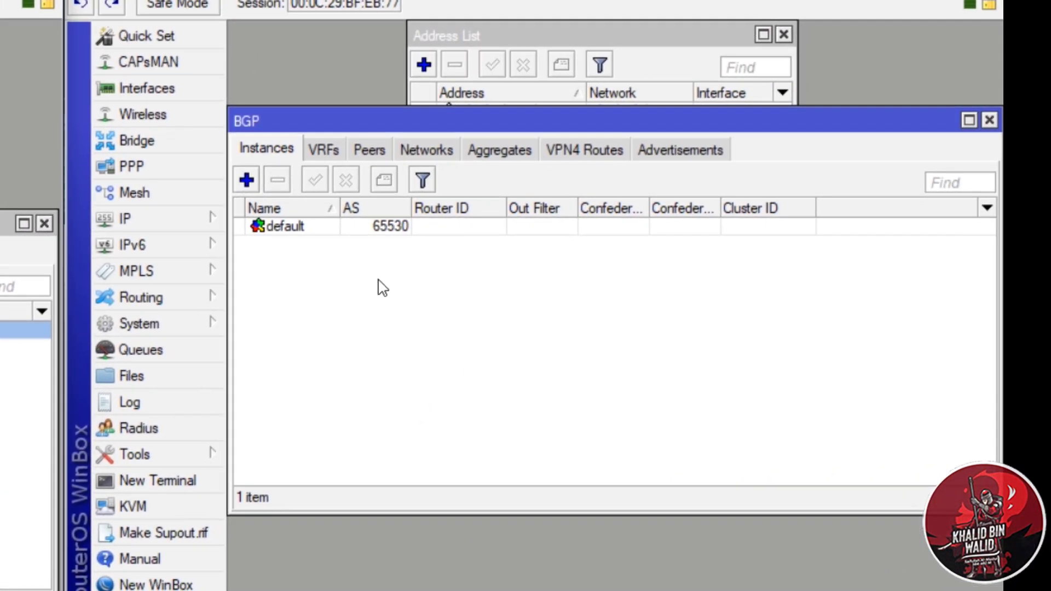
- Open GW-RO2's default BGP instance and enable Redistribute Connected and Redistribute OSPF
click(352, 223)
double_click(352, 224)
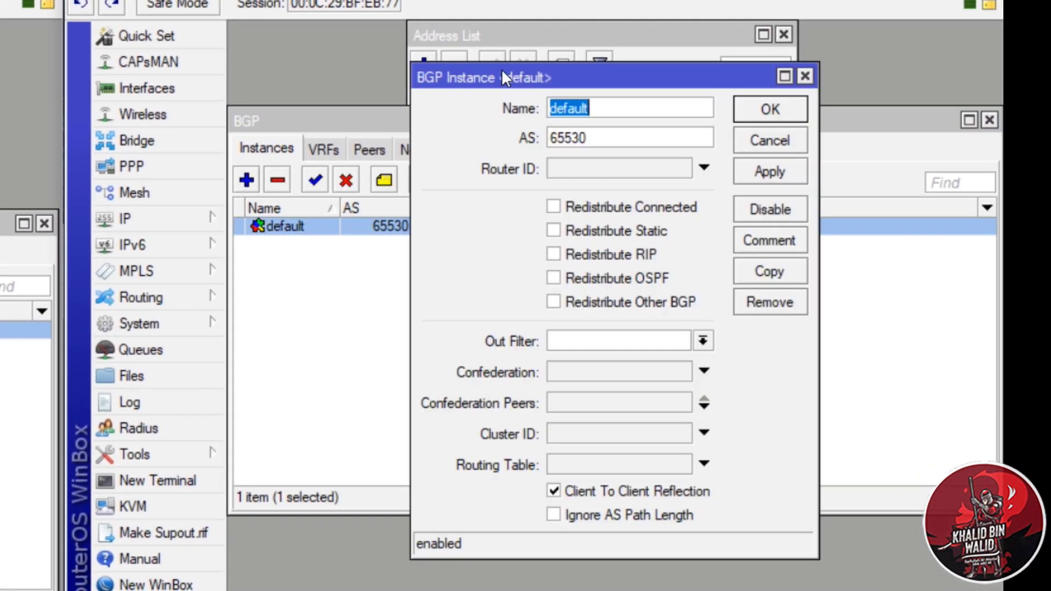
drag(501, 69, 513, 166)
click(643, 304)
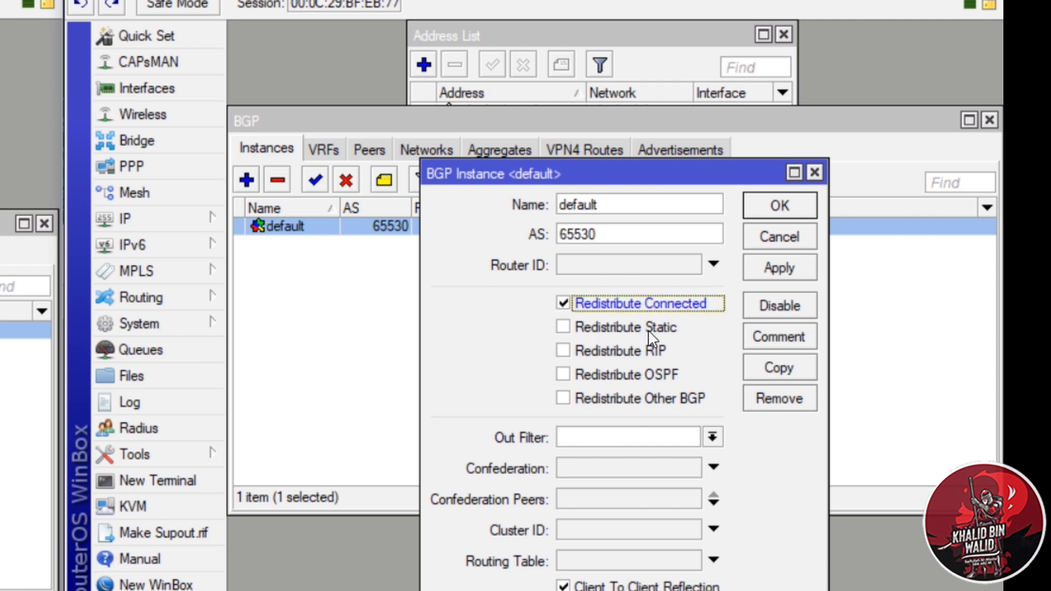
click(652, 376)
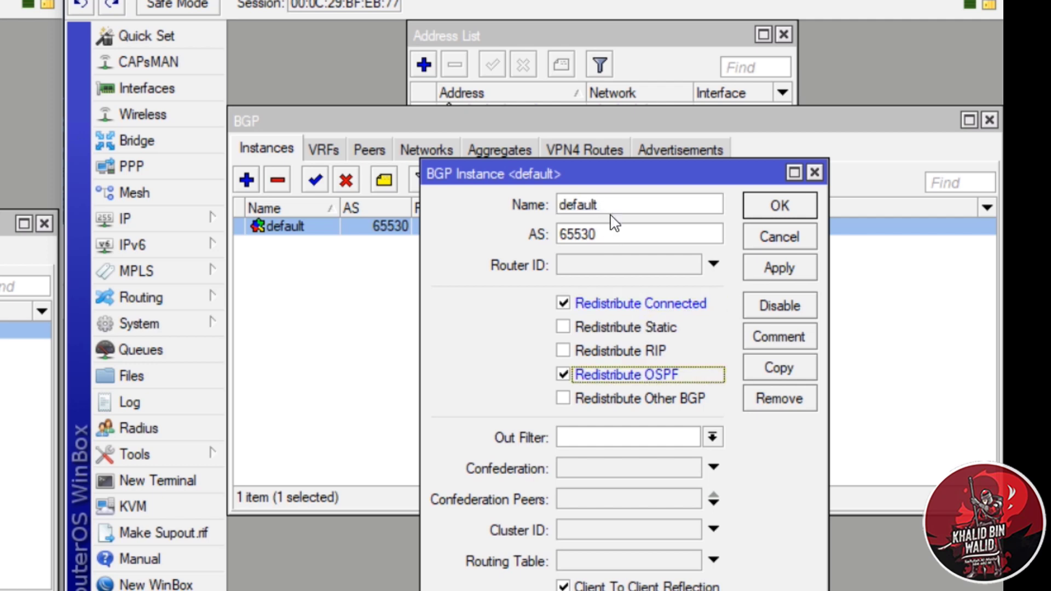
- Set GW-RO2's default BGP instance to AS 10102 with router ID 10.10.10.2, check it against the address list and apply
click(610, 236)
double_click(609, 235)
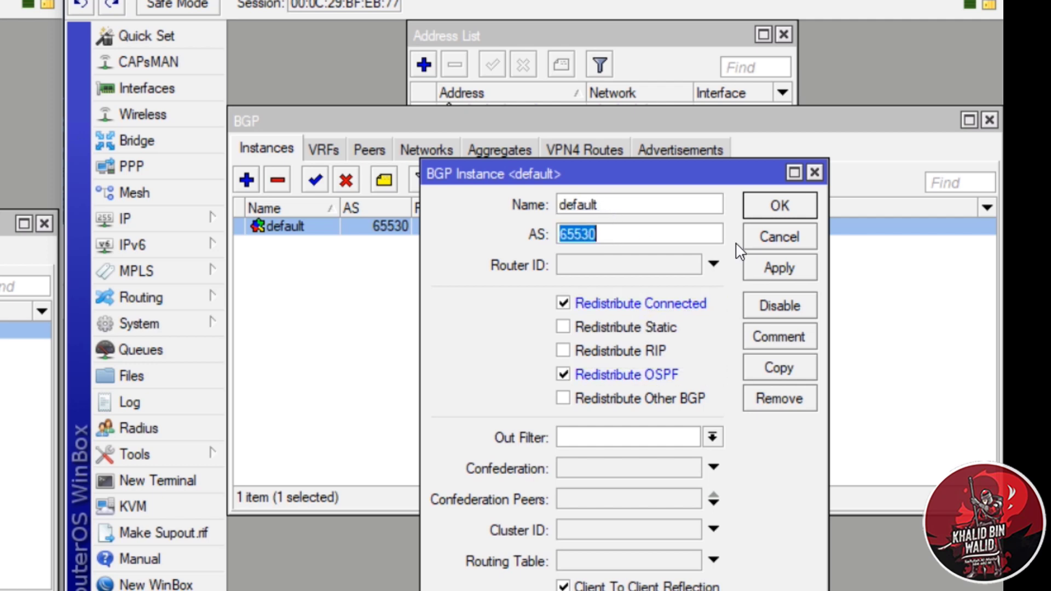
text(10102)
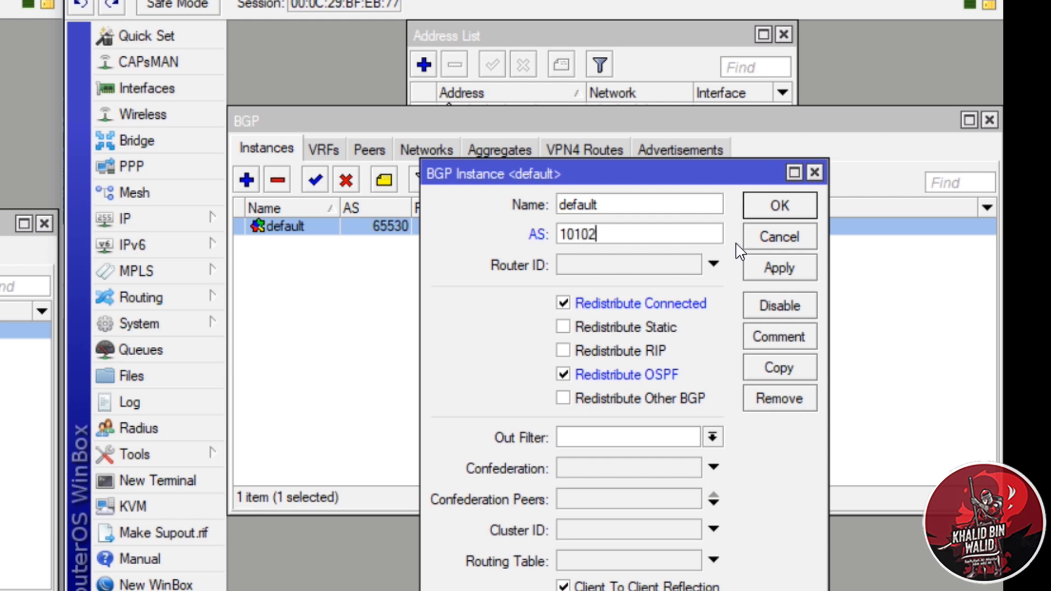
key(Tab)
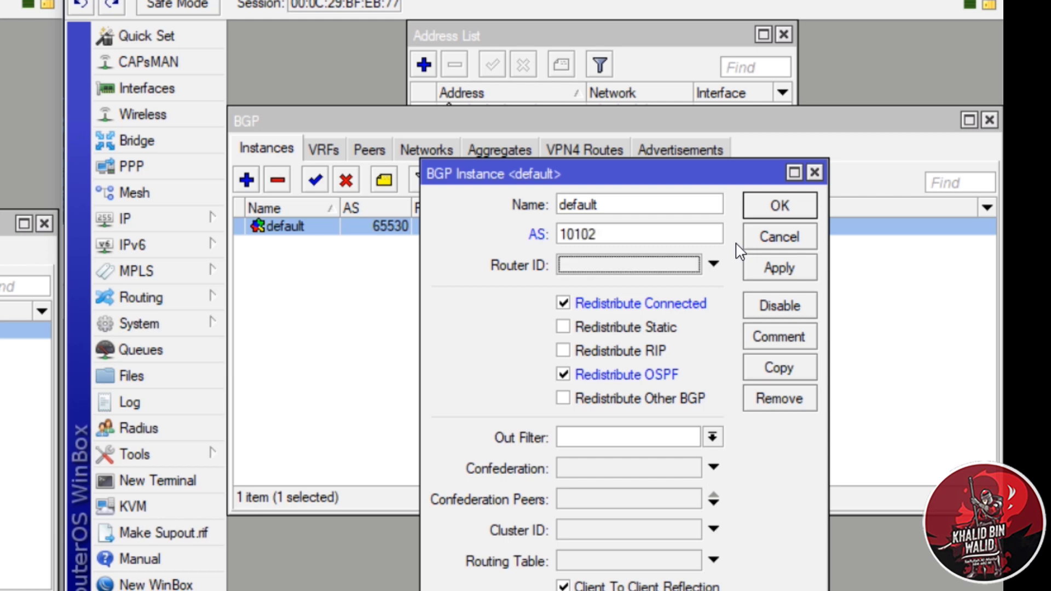
text(10.10.1)
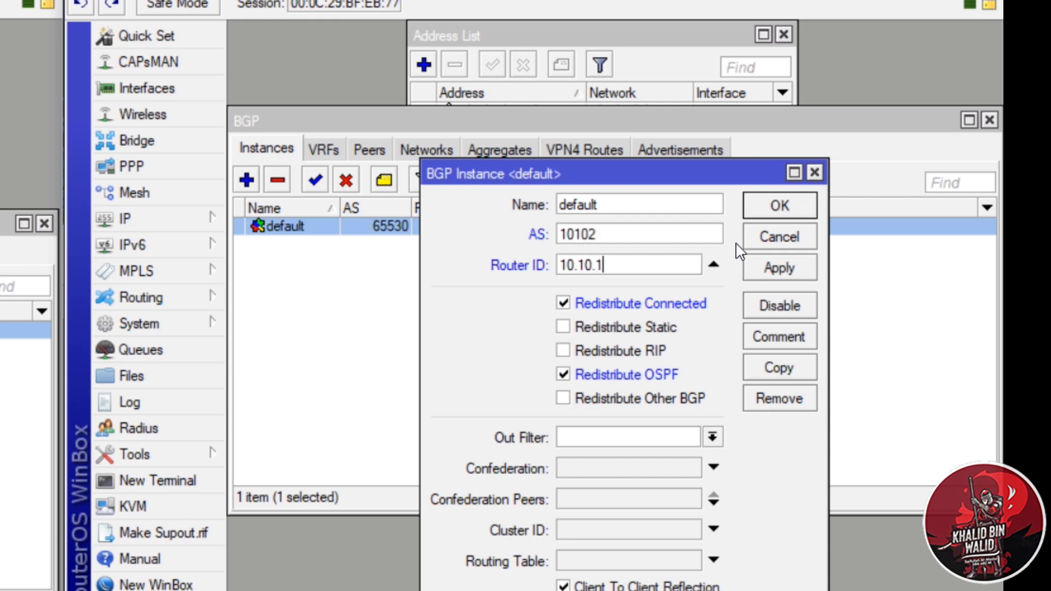
text(0.2)
click(665, 38)
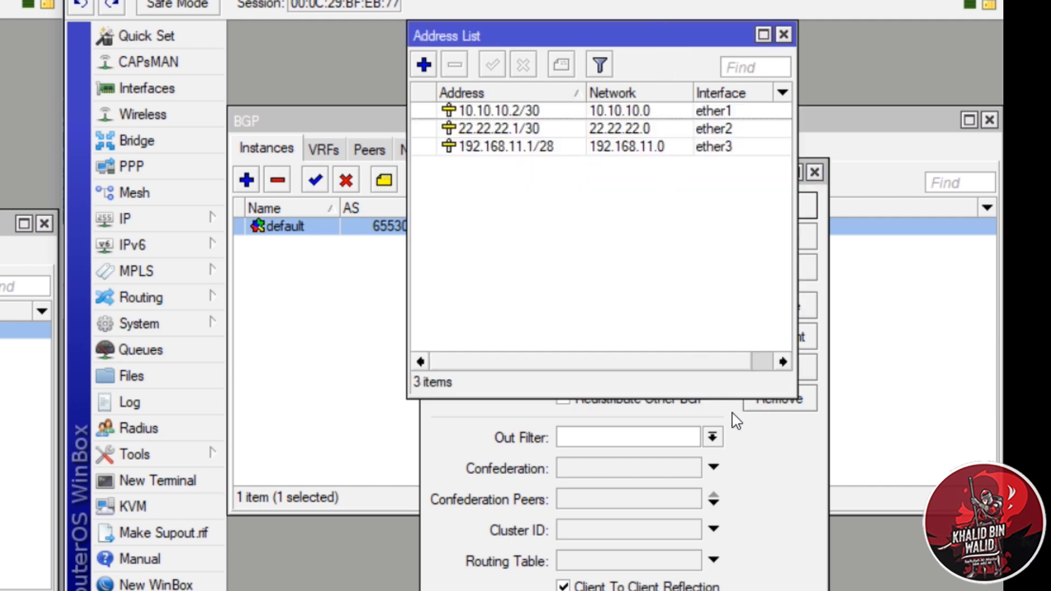
click(769, 492)
click(772, 281)
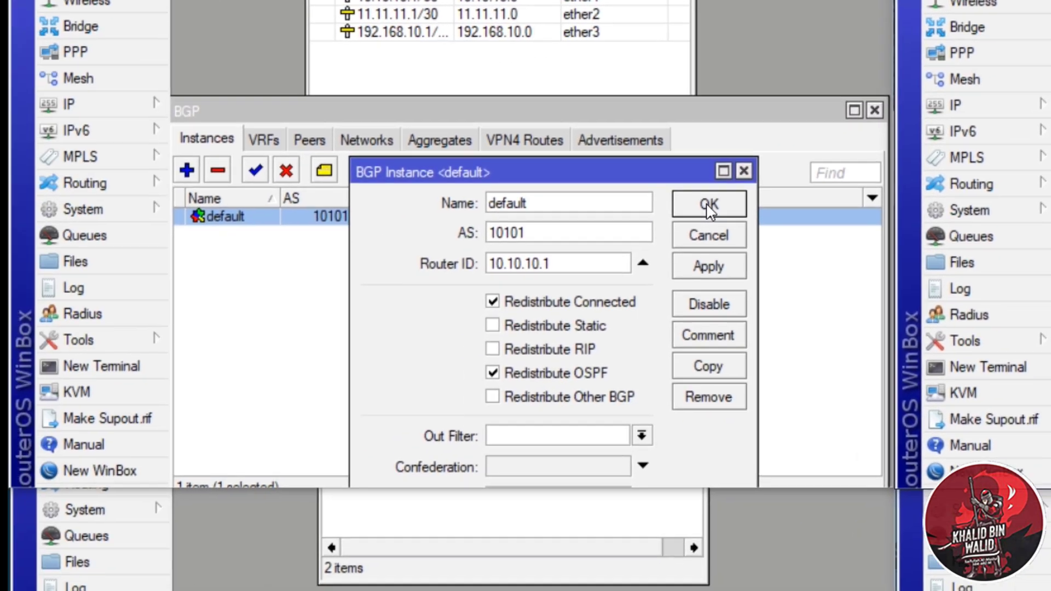
- Confirm the default BGP instance dialogs on GW-RO1 and GW-RO2, and move GW-RO2's BGP window below its address list
click(710, 211)
click(646, 307)
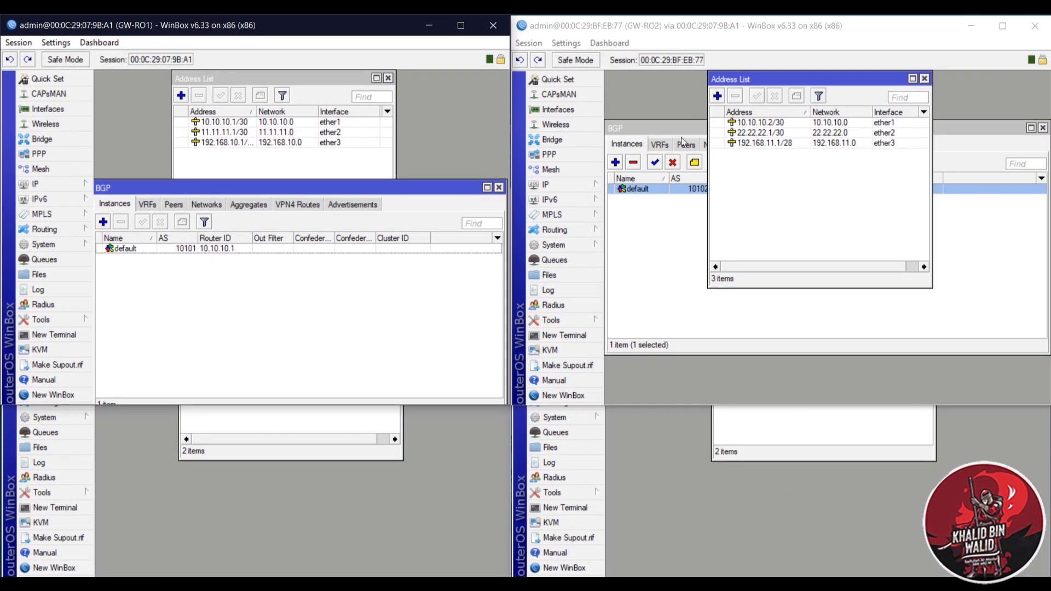
drag(669, 125, 669, 179)
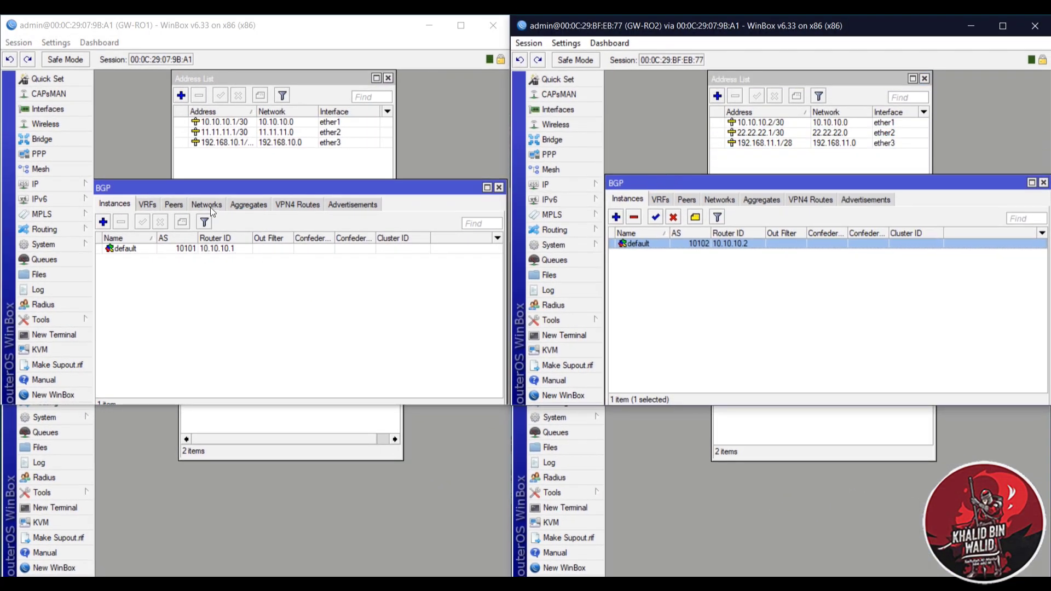
- Add the BGP network 10.10.10.0/30 with Synchronize enabled on GW-RO1
click(208, 205)
click(103, 222)
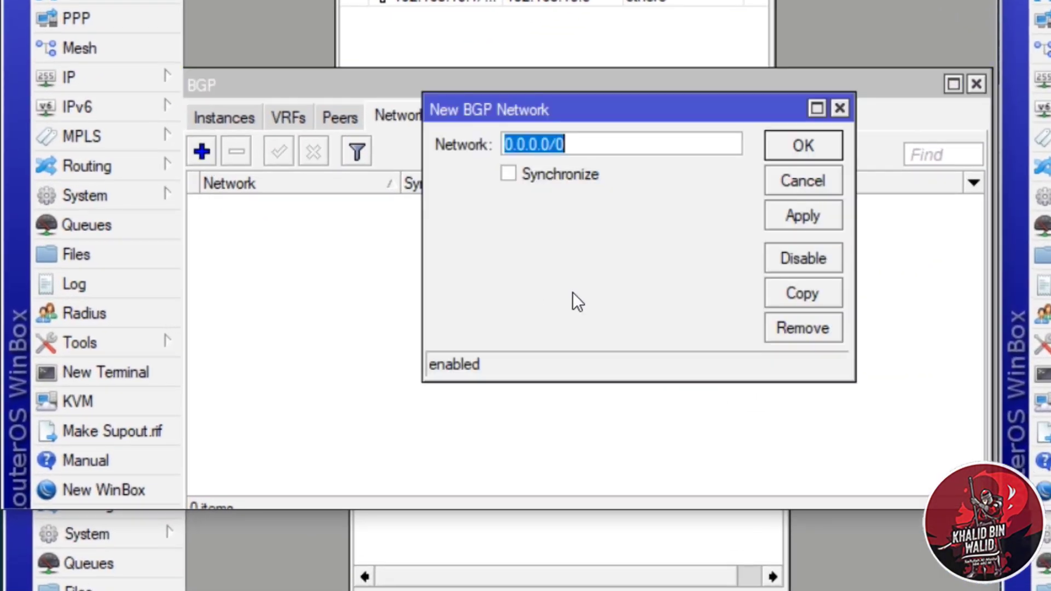
text(10)
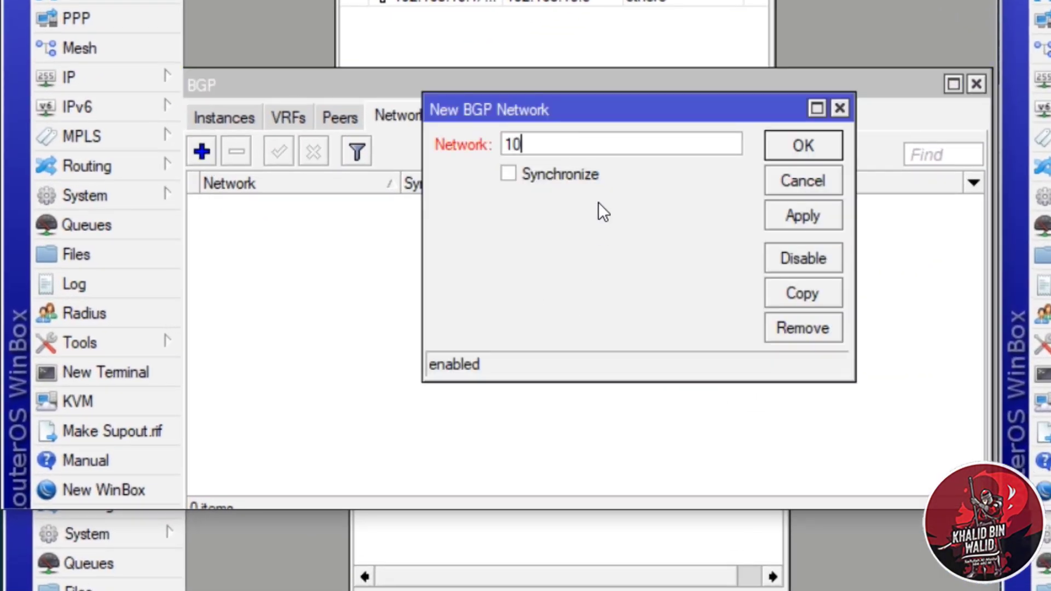
text(.10.10.0/)
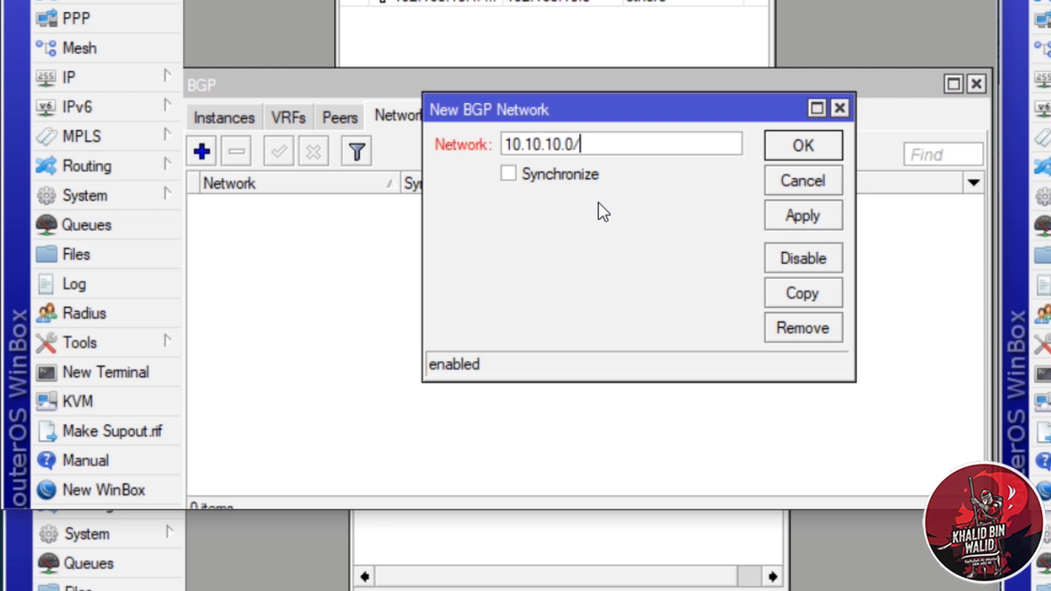
text(30)
key(Tab)
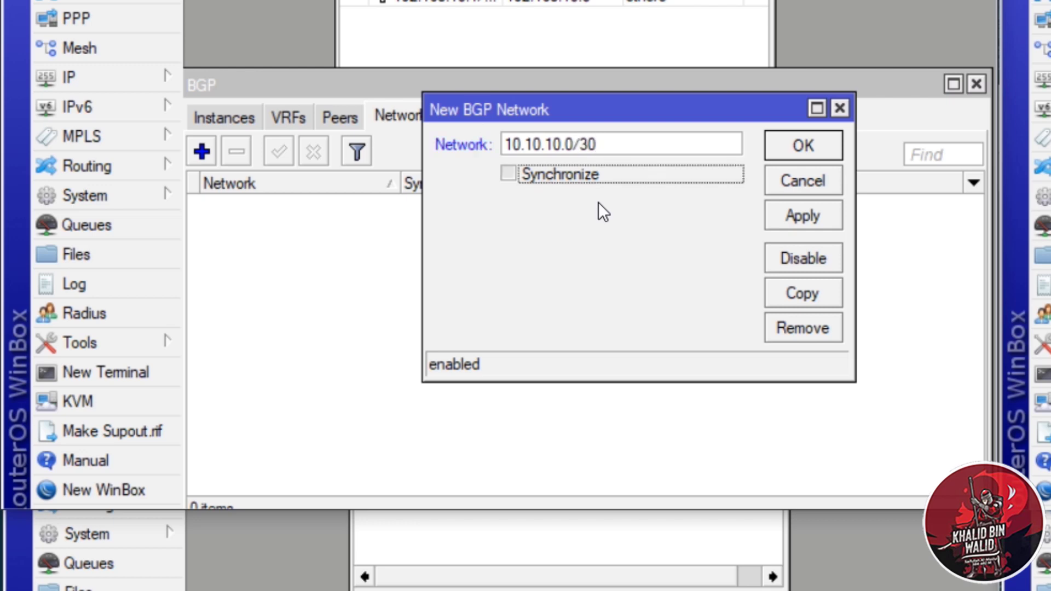
key(space)
key(Return)
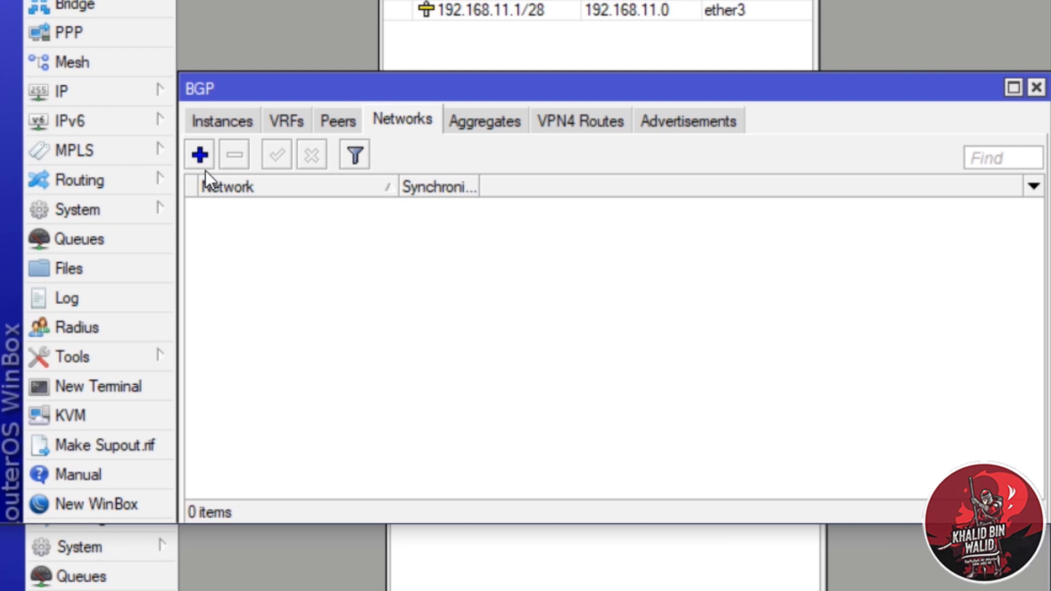
- Add the BGP network 10.10.10.0/30 with Synchronize enabled on GW-RO2
click(204, 165)
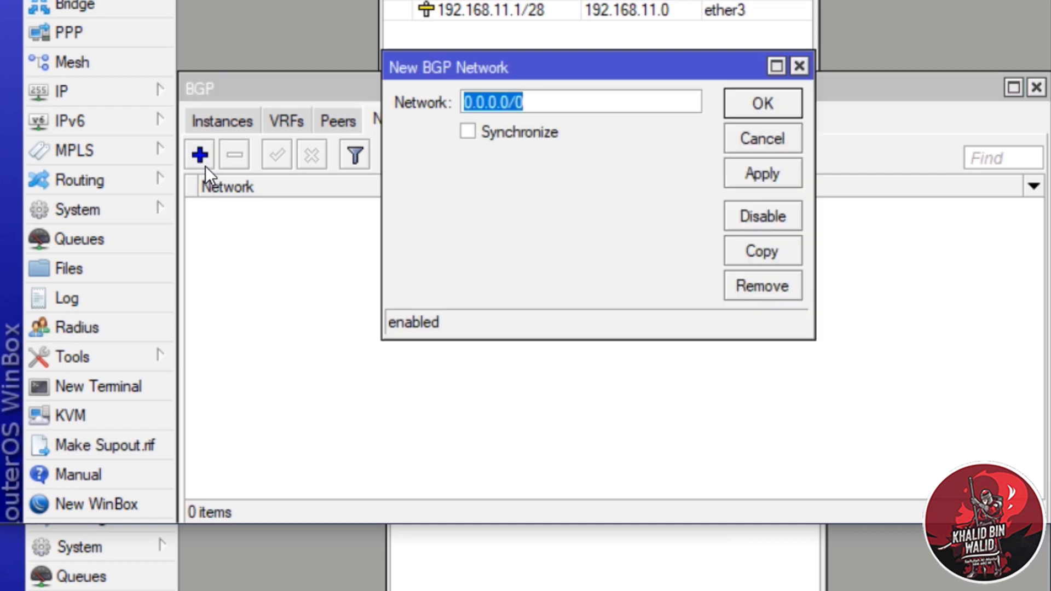
text(10.10)
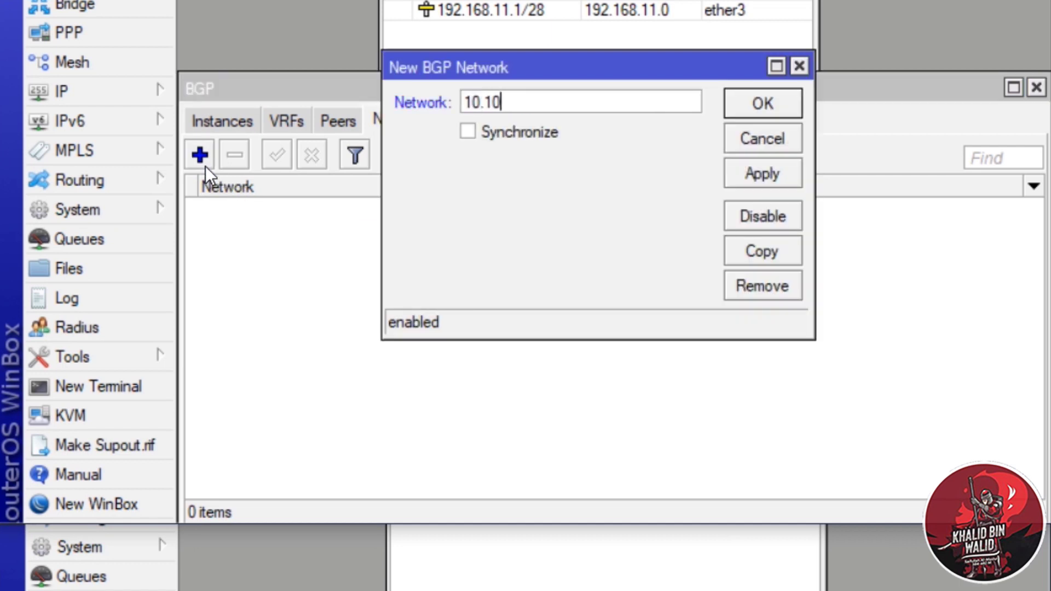
text(.10.0/30)
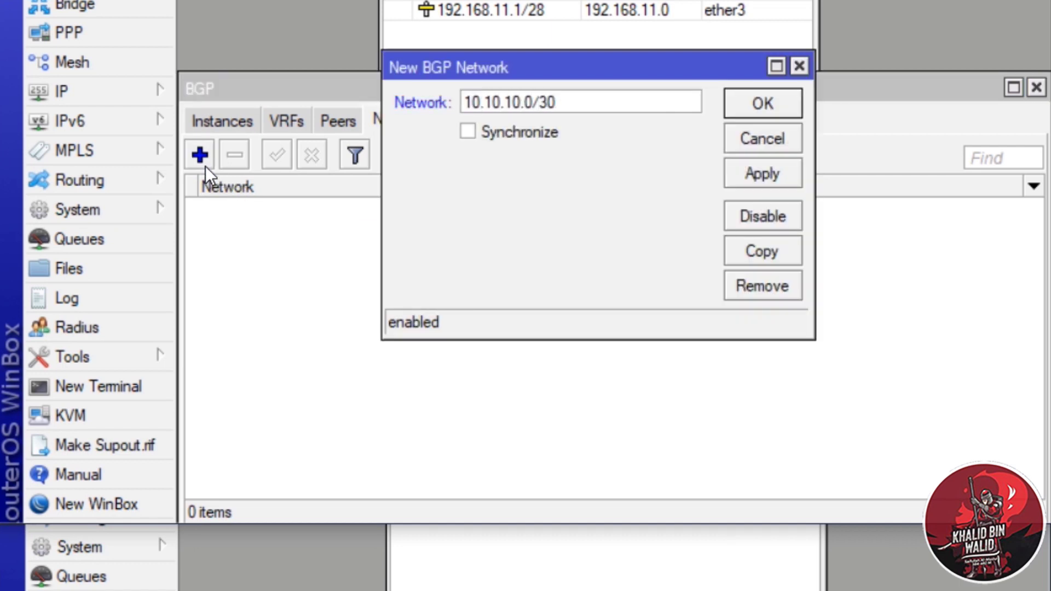
key(Return)
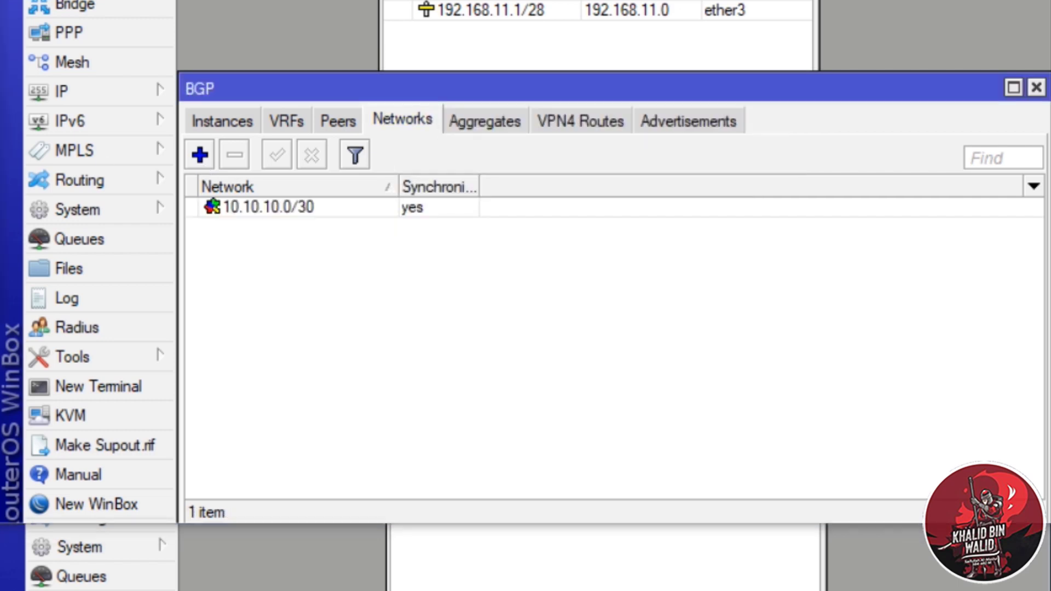
- Start a new BGP peer on GW-RO1 with remote address 10.10.10.2 and remote AS 10102
click(335, 123)
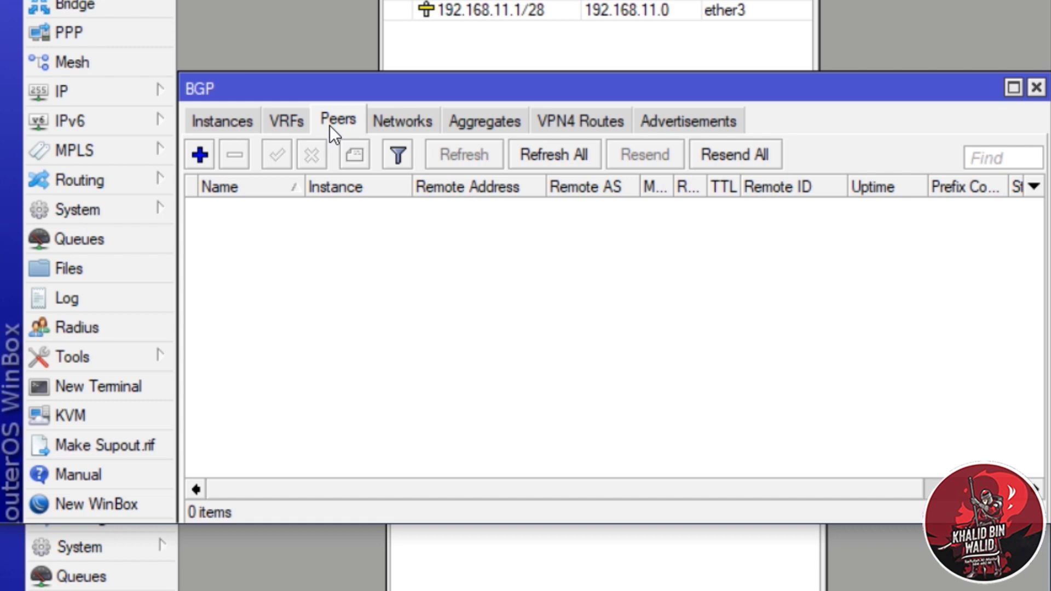
click(215, 120)
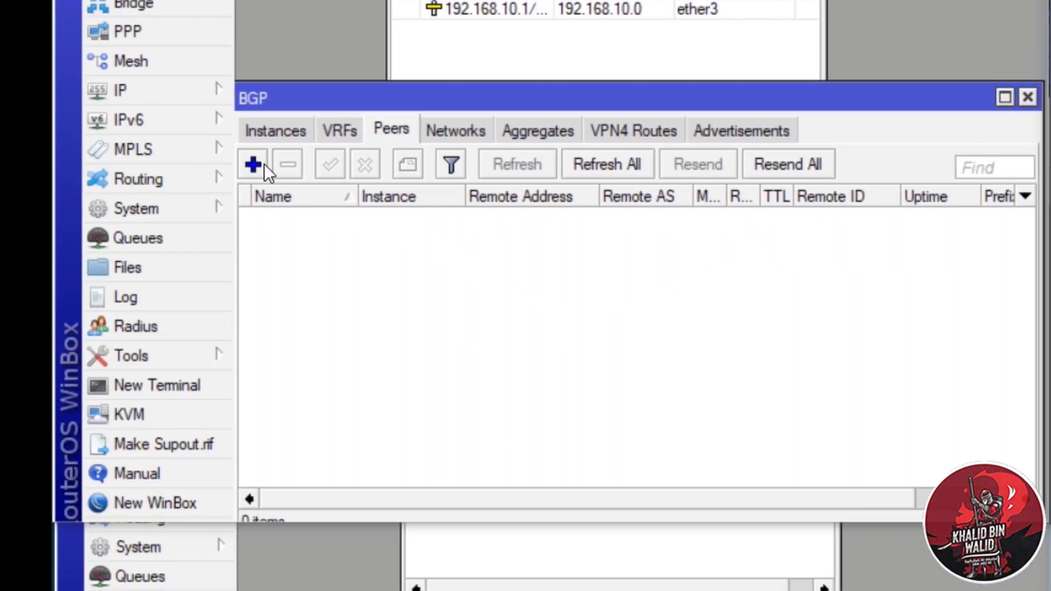
click(259, 167)
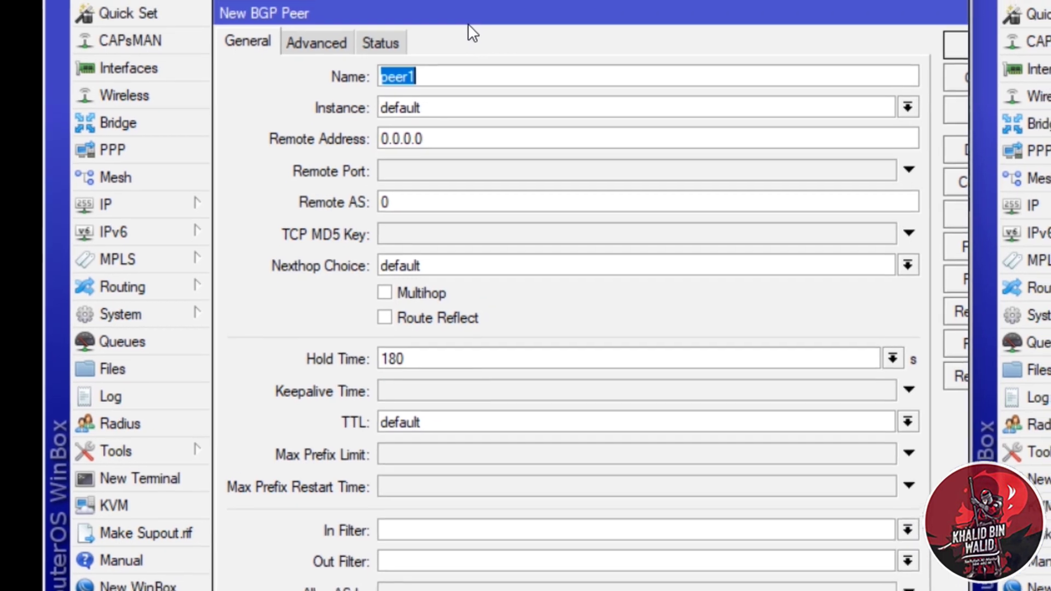
drag(468, 24, 469, 340)
click(470, 463)
double_click(471, 462)
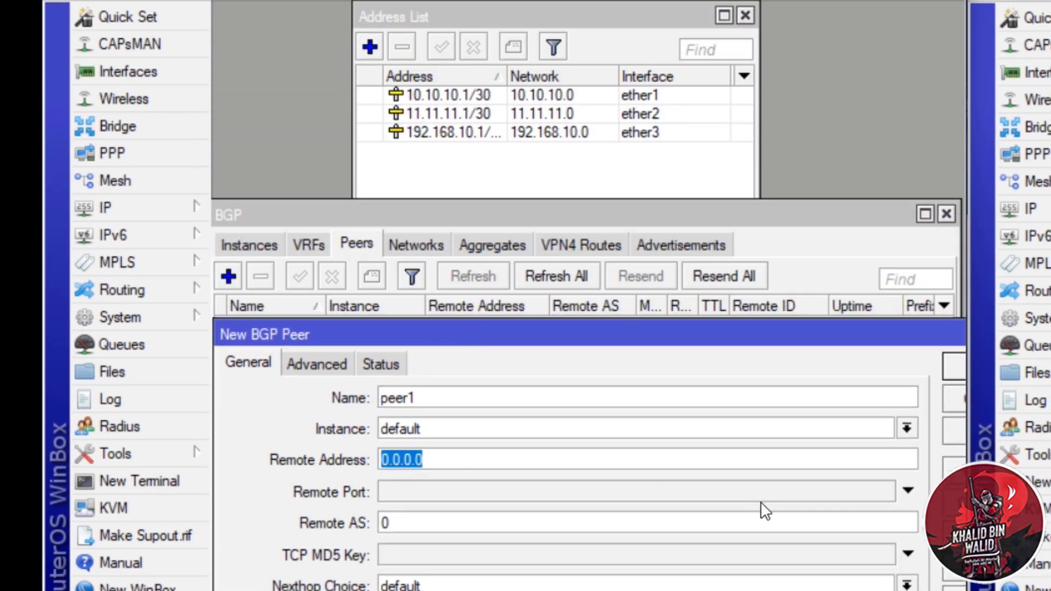
text(10.10.1)
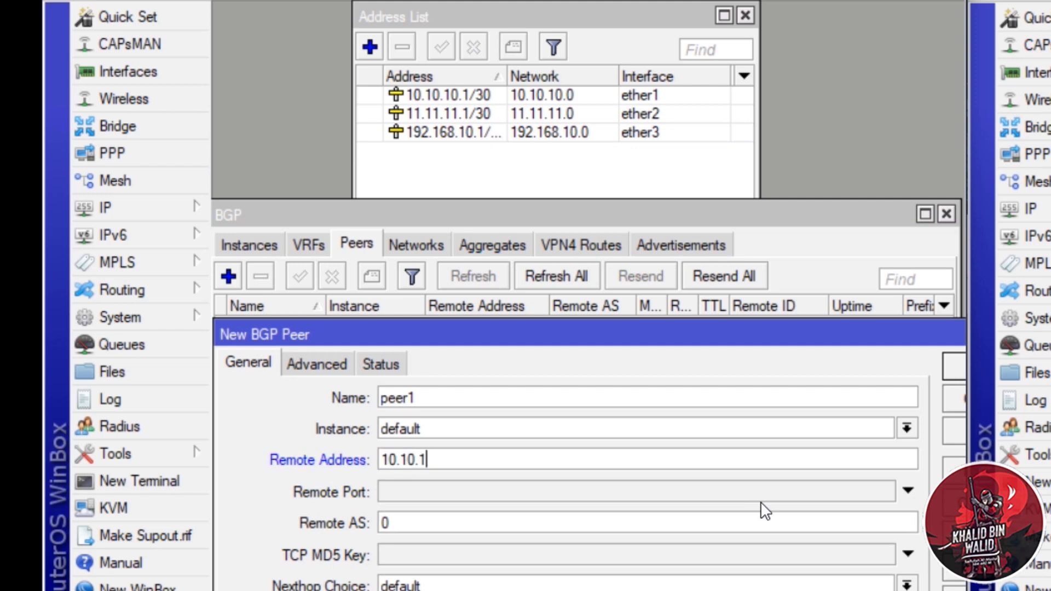
text(0.2)
key(Tab)
key(Tab)
text(10102)
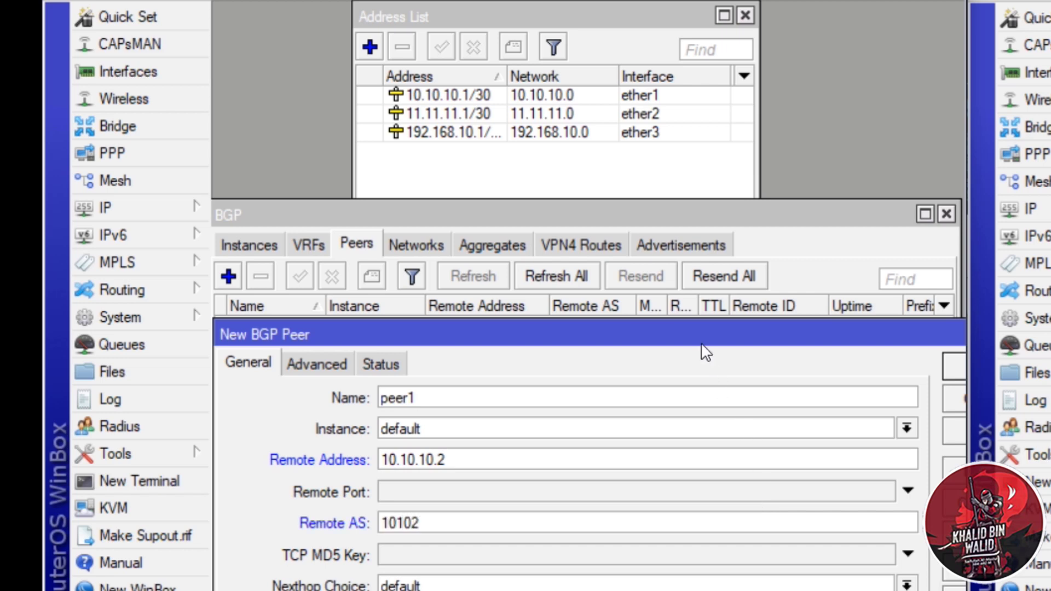
- Enable Route Reflect for GW-RO1's new peer, then apply and confirm the peer settings
drag(702, 343, 692, 45)
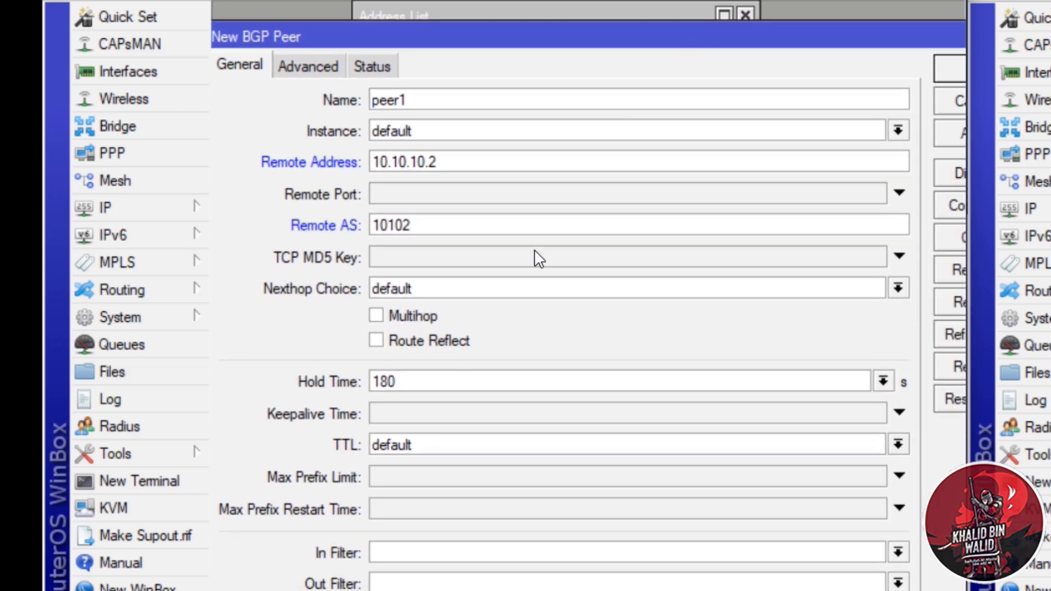
click(432, 334)
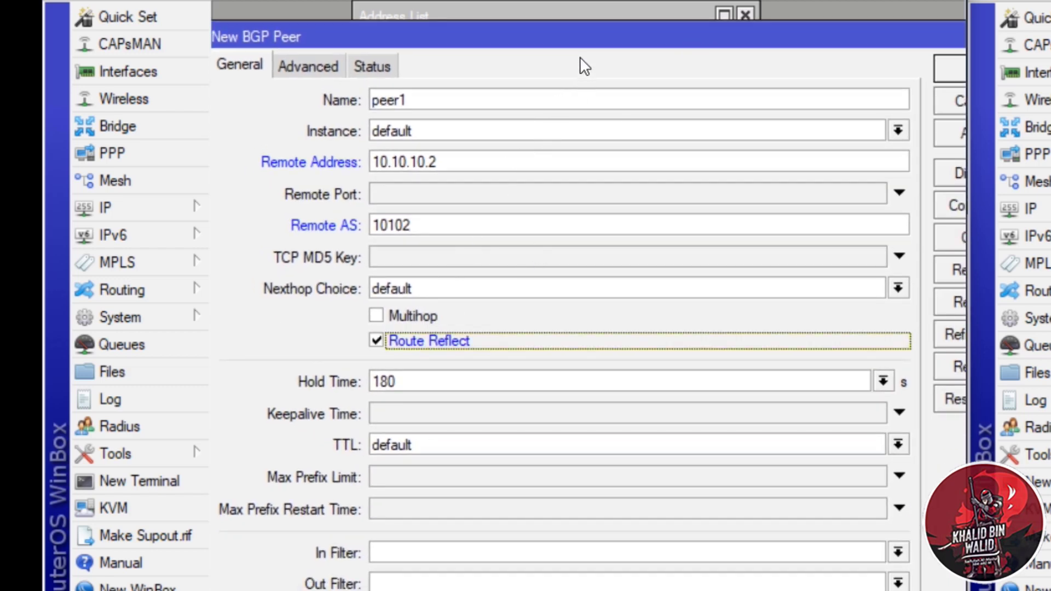
drag(580, 30, 470, 99)
click(875, 201)
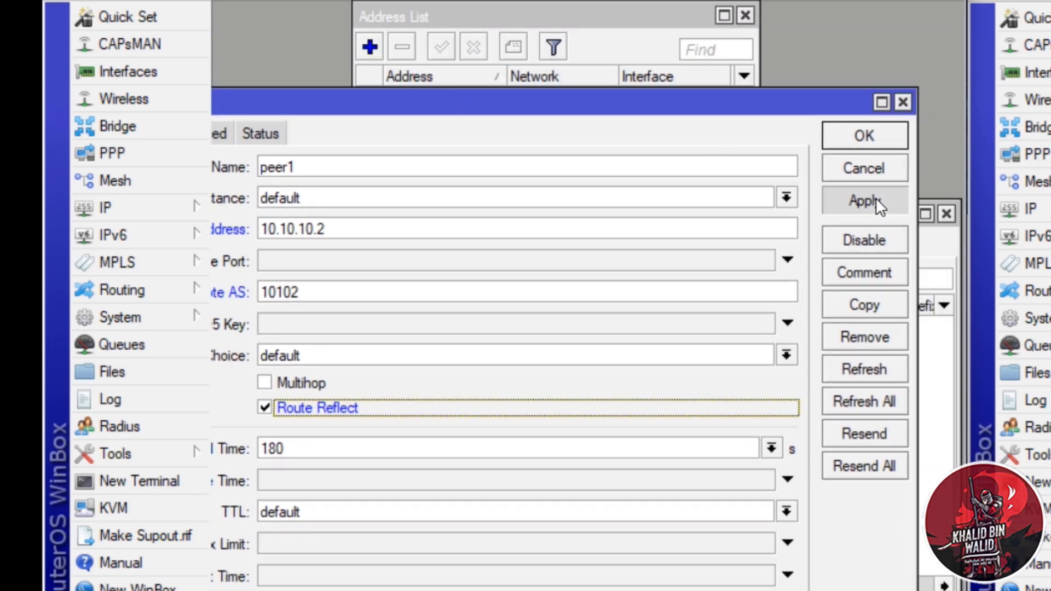
click(864, 135)
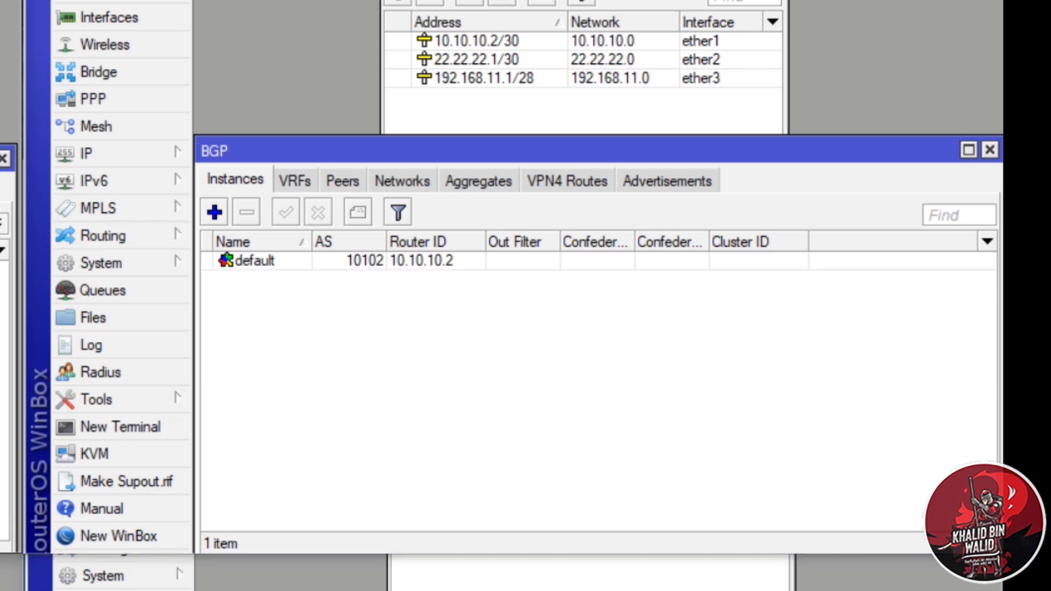
- Add a BGP peer on GW-RO2 with remote address 10.10.10.1 and remote AS 10101
click(381, 324)
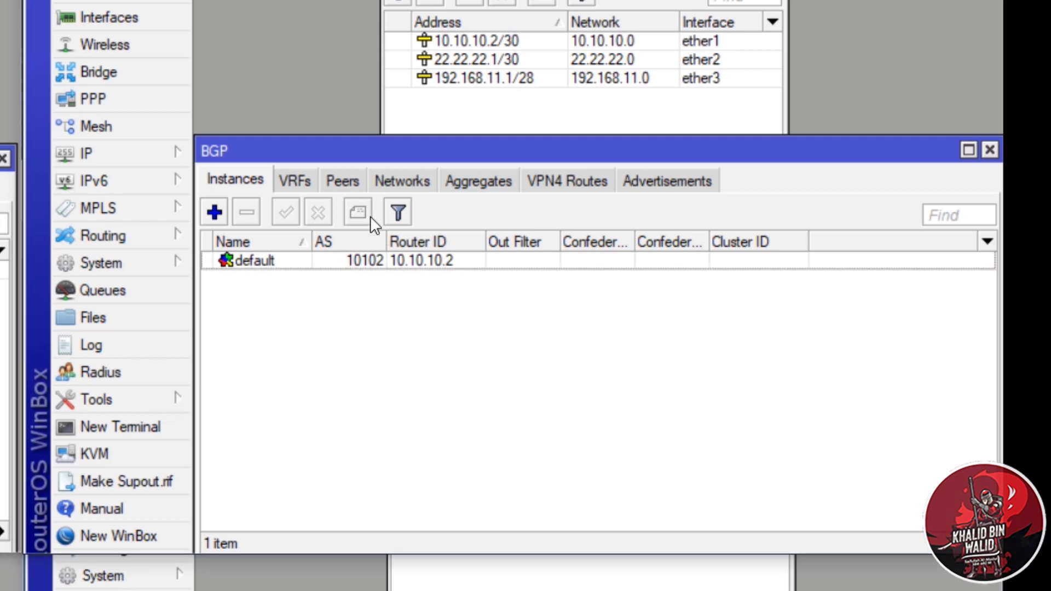
click(342, 182)
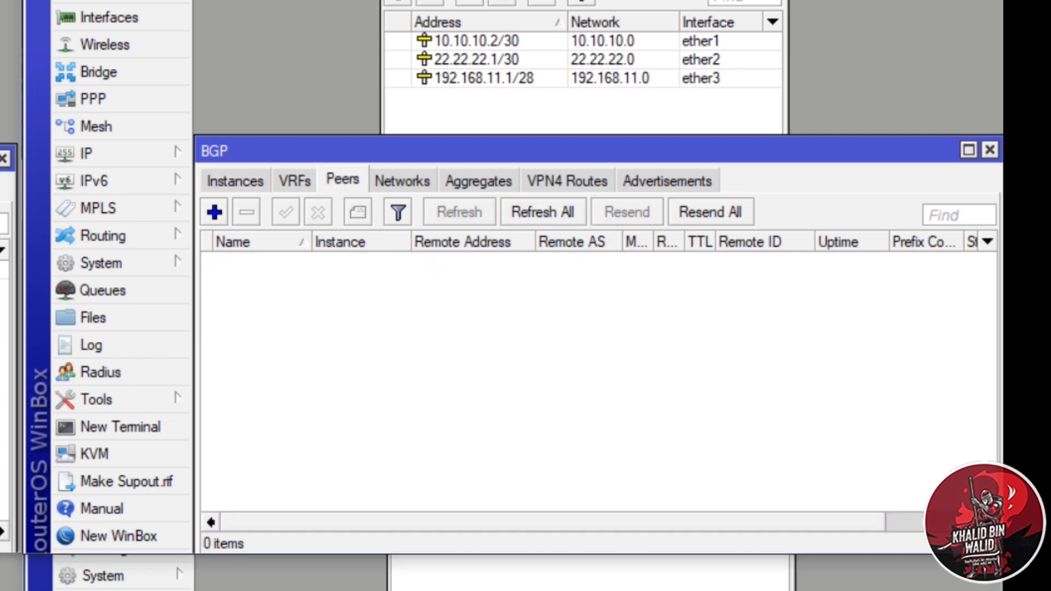
click(216, 211)
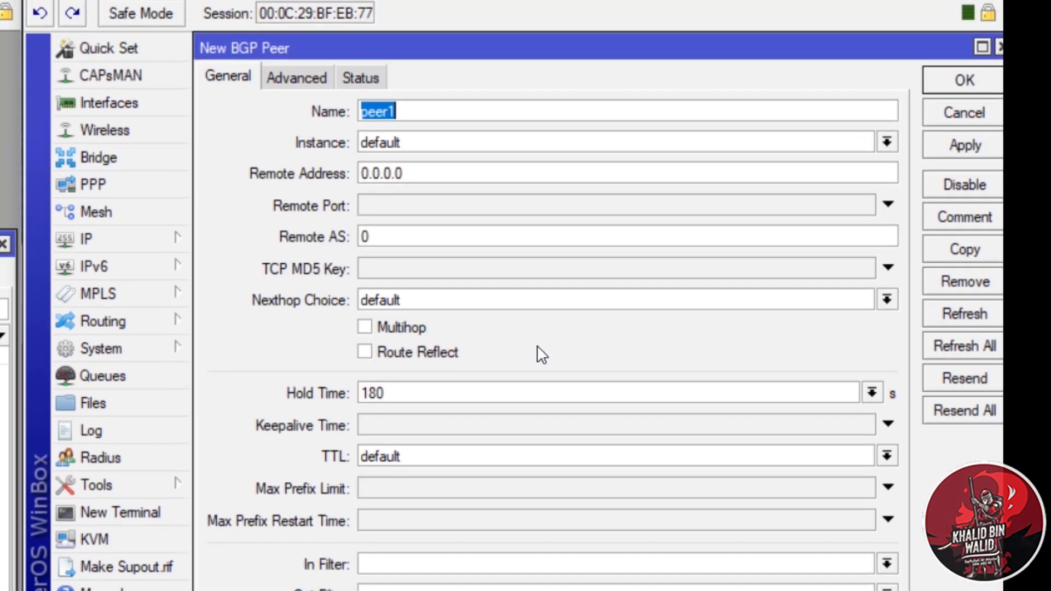
key(Tab)
key(Tab)
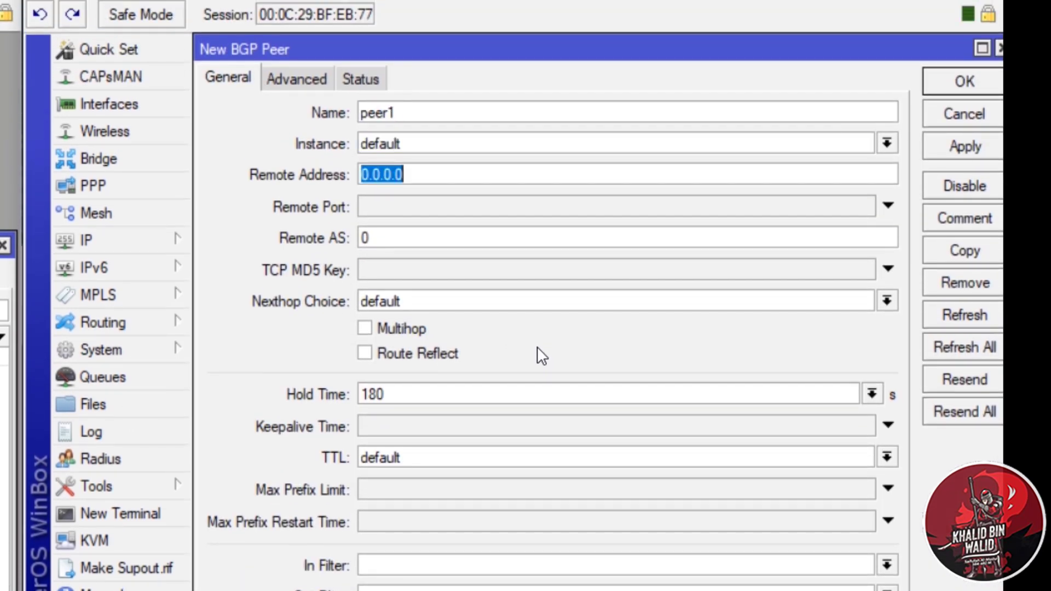
text(10.10.10.)
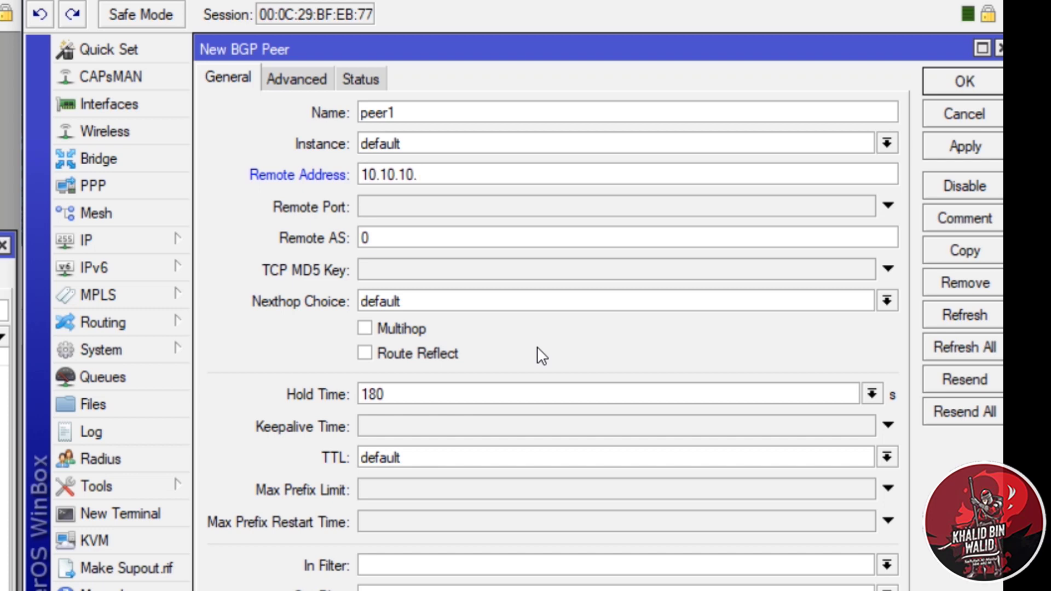
text(1)
key(Tab)
text(1010)
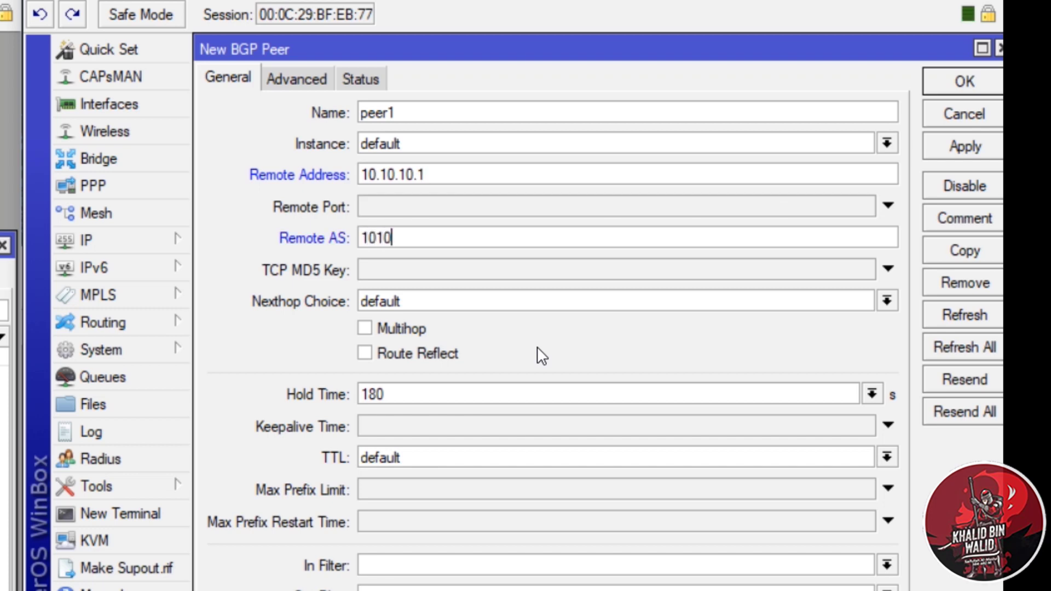
text(1)
key(Return)
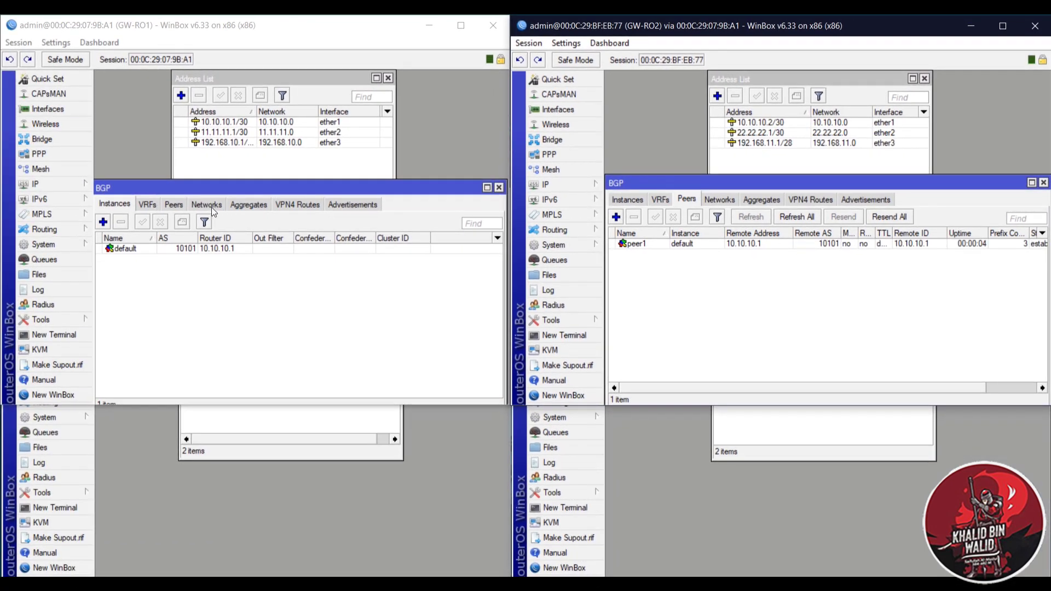
- Check GW-RO1's BGP peer list, widening the Route Reflect column to read its heading
click(211, 206)
click(170, 205)
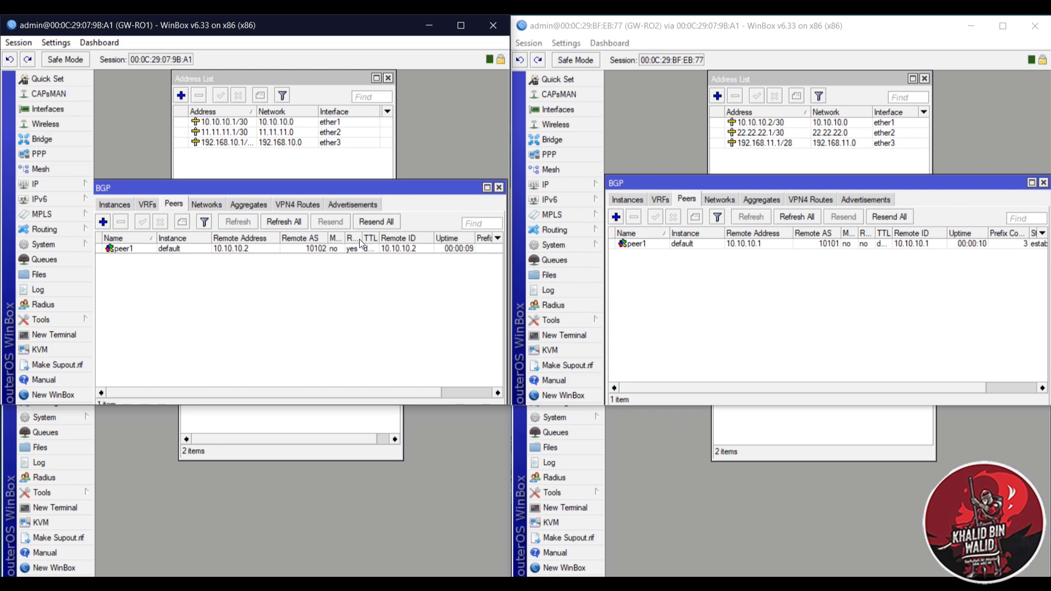
mouse_move(361, 236)
mouse_down()
mouse_move(408, 242)
mouse_move(372, 247)
mouse_up()
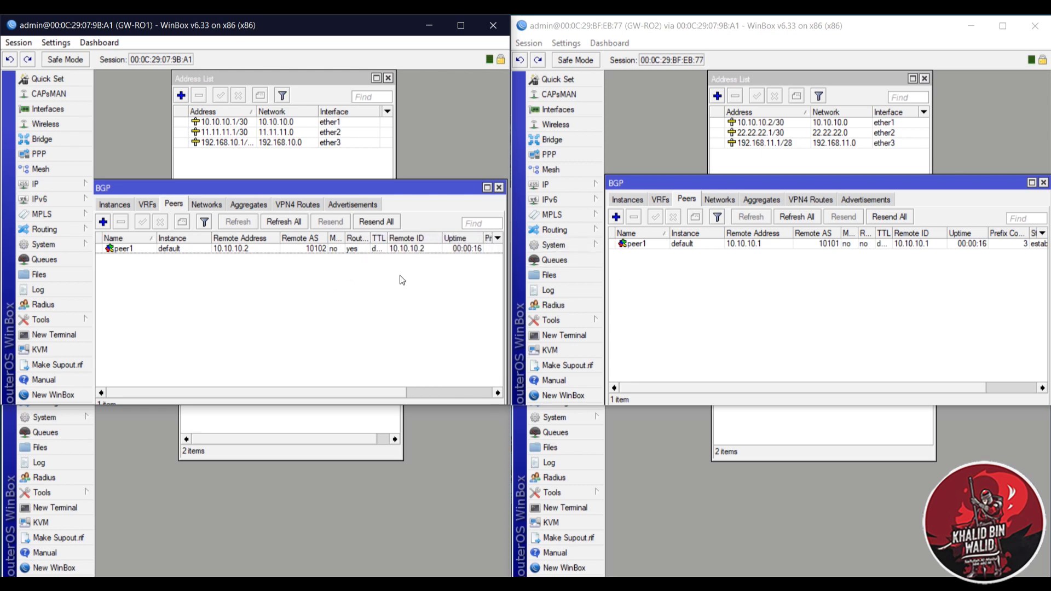
- Compare the BGP advertisements on GW-RO1 and GW-RO2, widening GW-RO1's Prefix column to show full prefixes
click(332, 204)
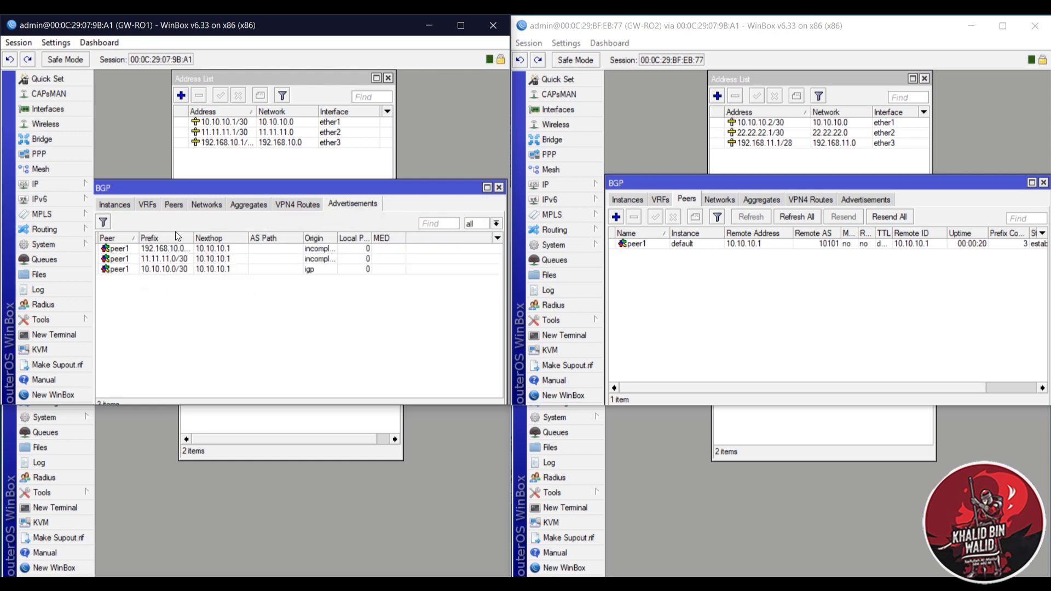
click(844, 202)
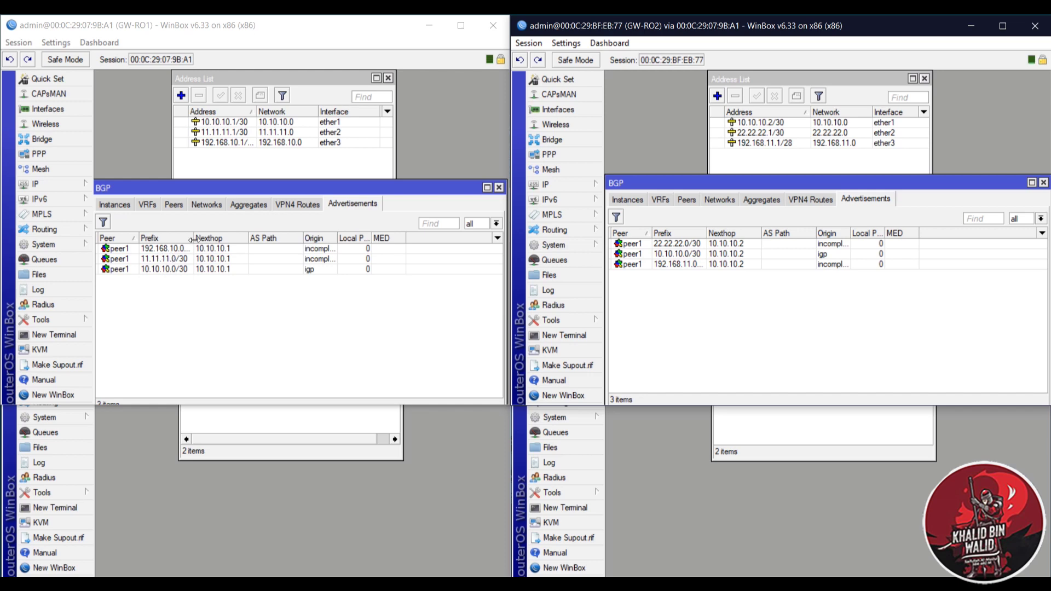
drag(194, 238, 208, 238)
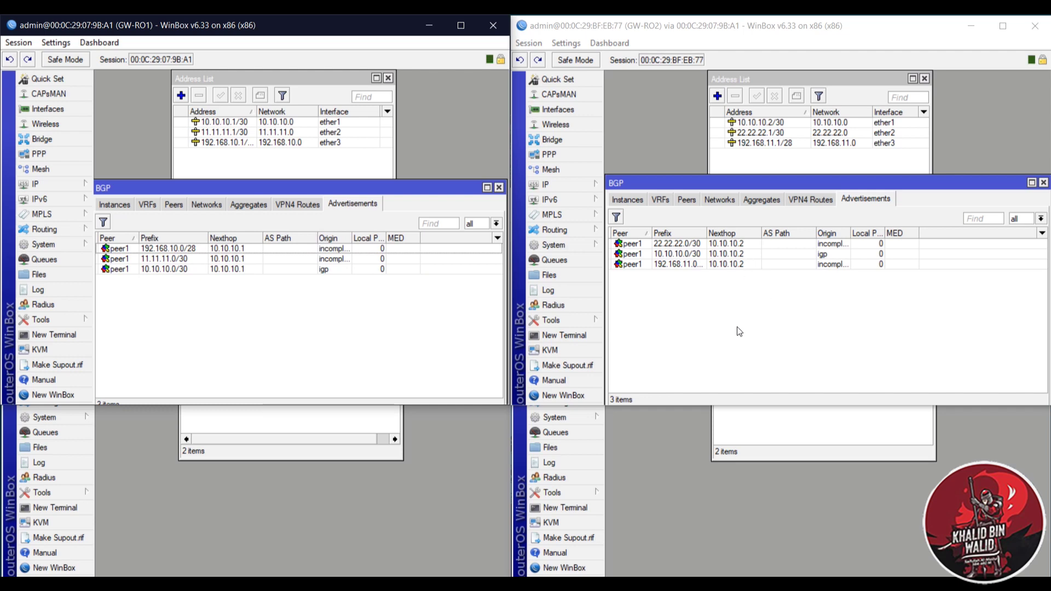
- Review the BGP instances on GW-RO2 and GW-RO1, and check GW-RO1.1's address list before returning to GW-RO1
click(643, 200)
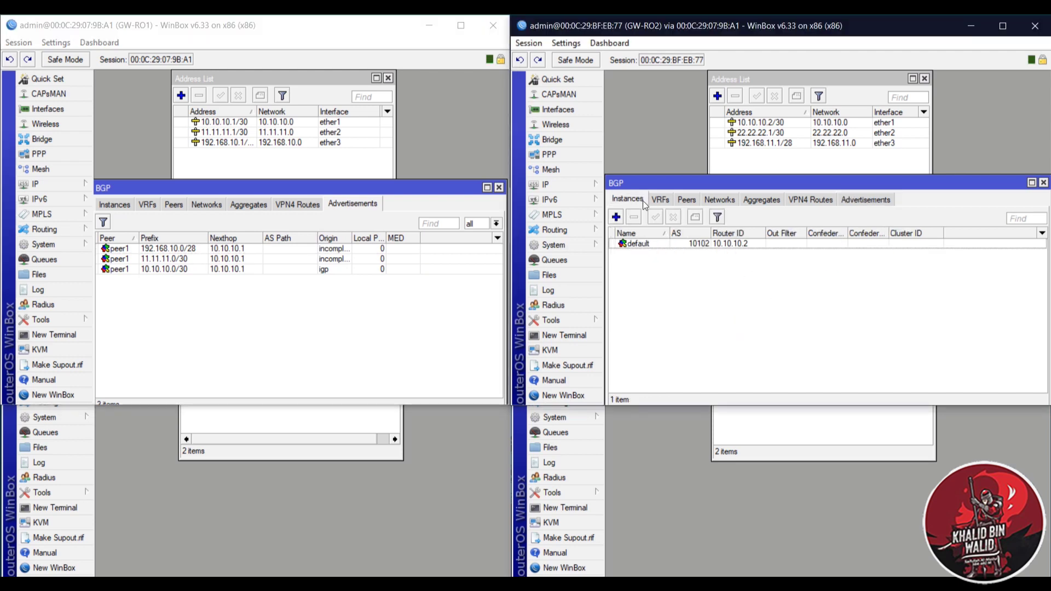
click(128, 204)
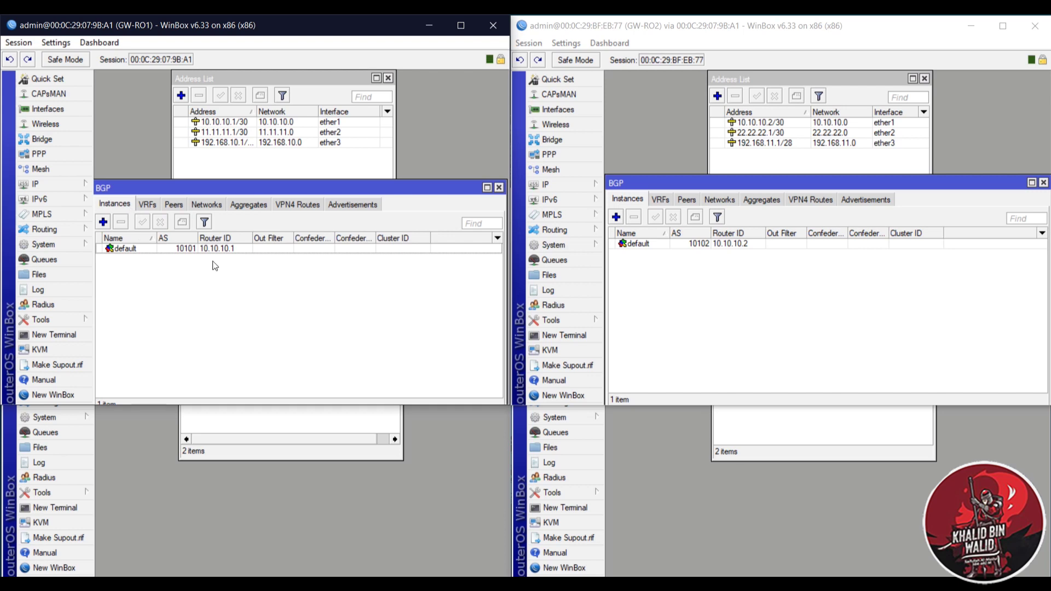
click(305, 431)
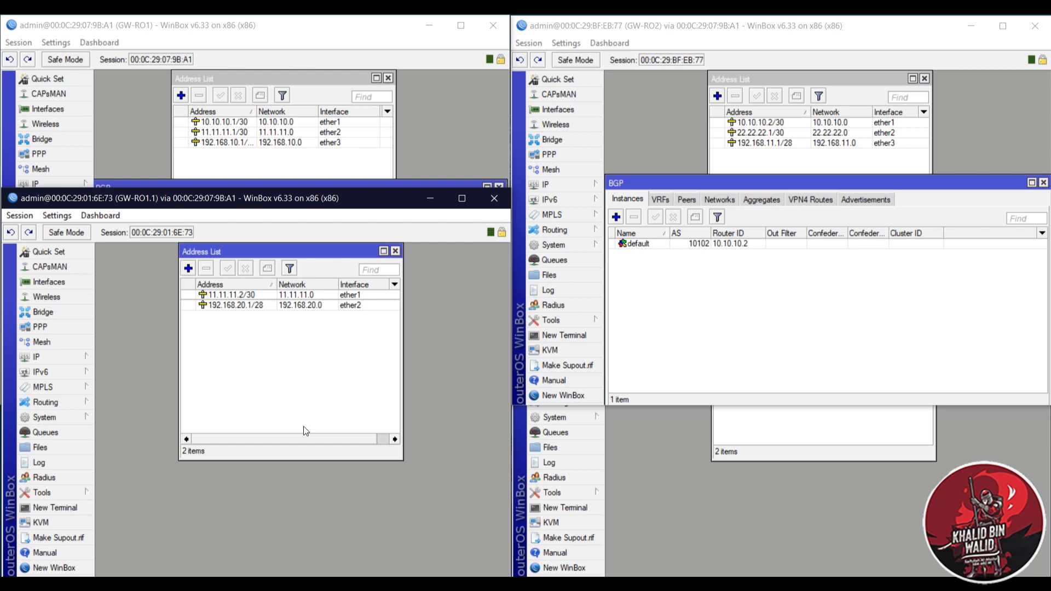
click(301, 66)
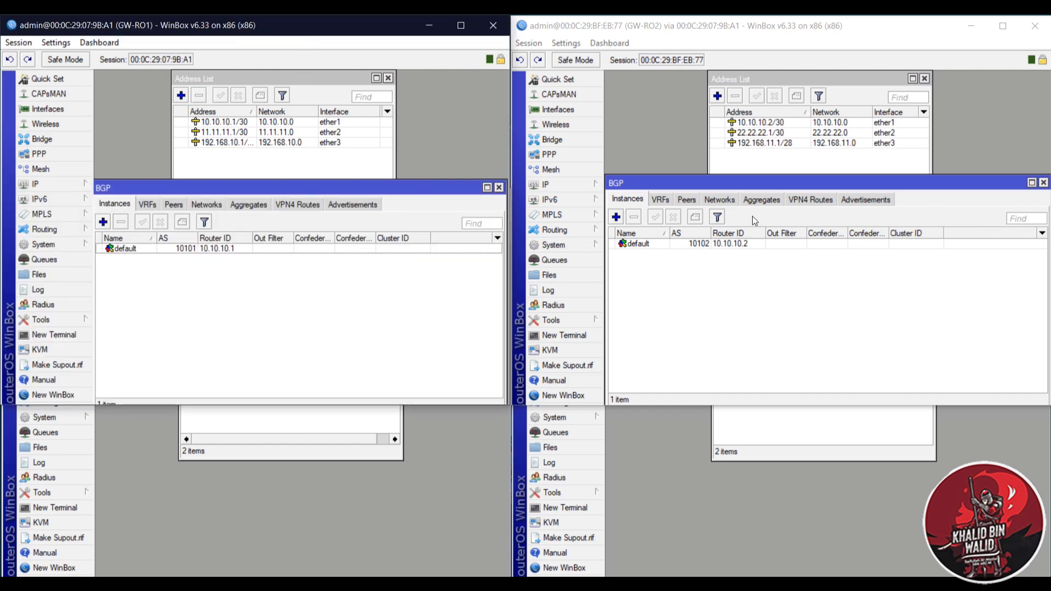
- Add 10.10.10.0/30 as an OSPF network in the backbone area on GW-RO1
click(743, 31)
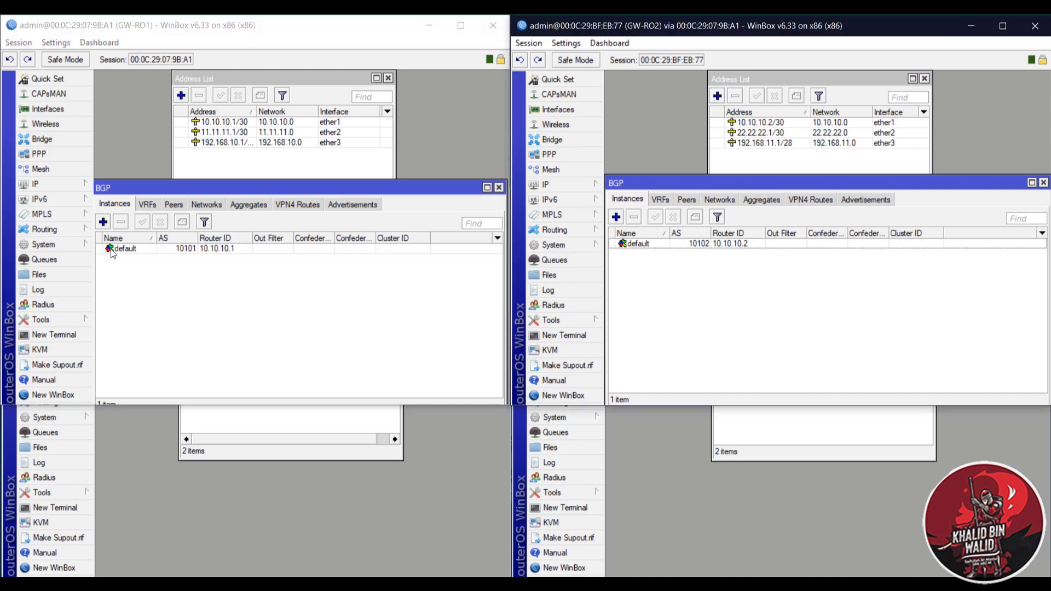
click(66, 231)
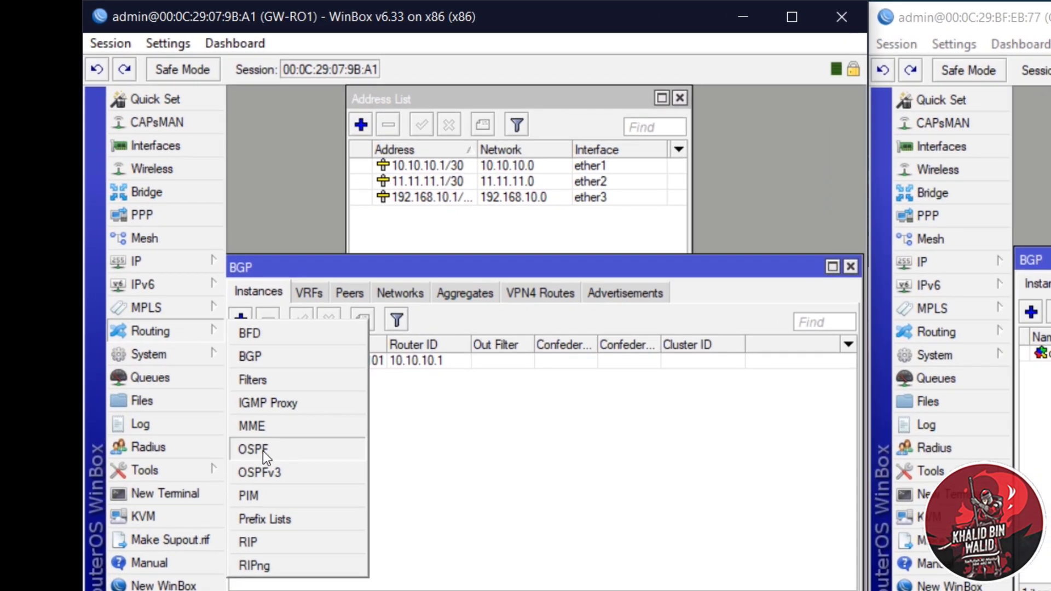
click(253, 449)
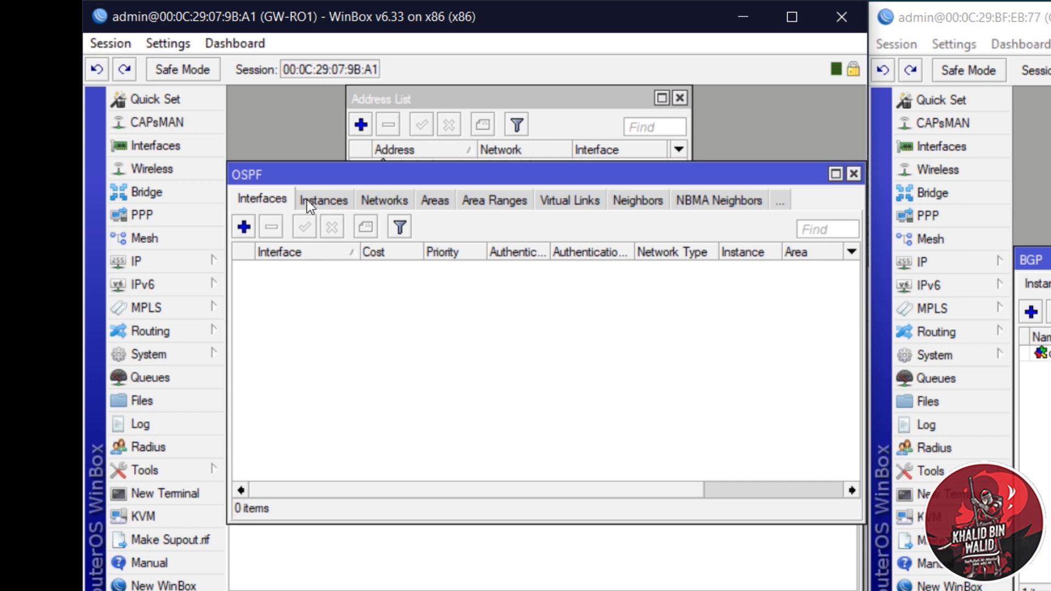
click(410, 199)
drag(359, 177, 357, 269)
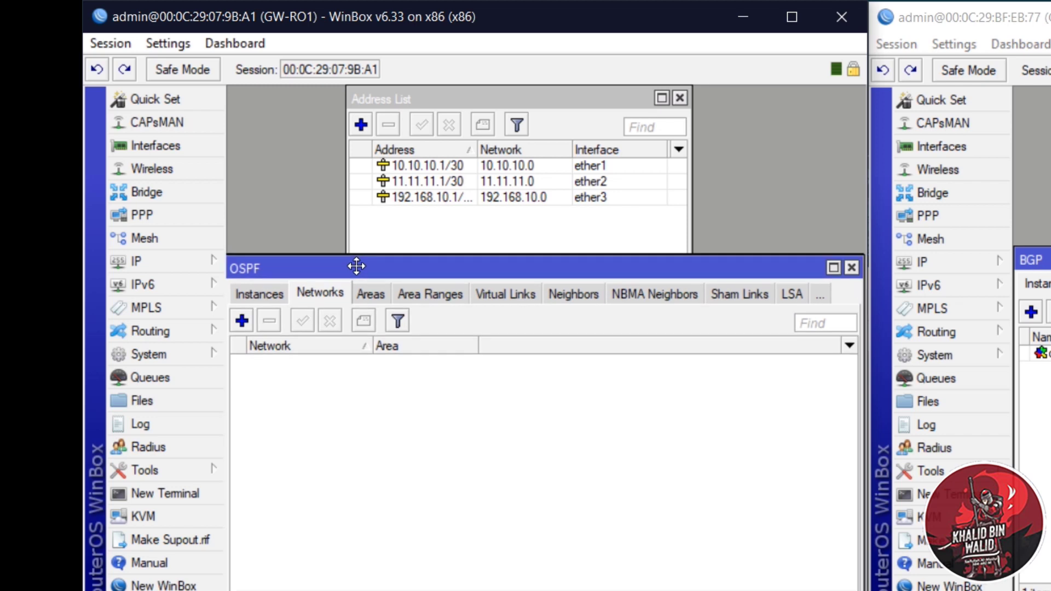
click(242, 321)
text(1)
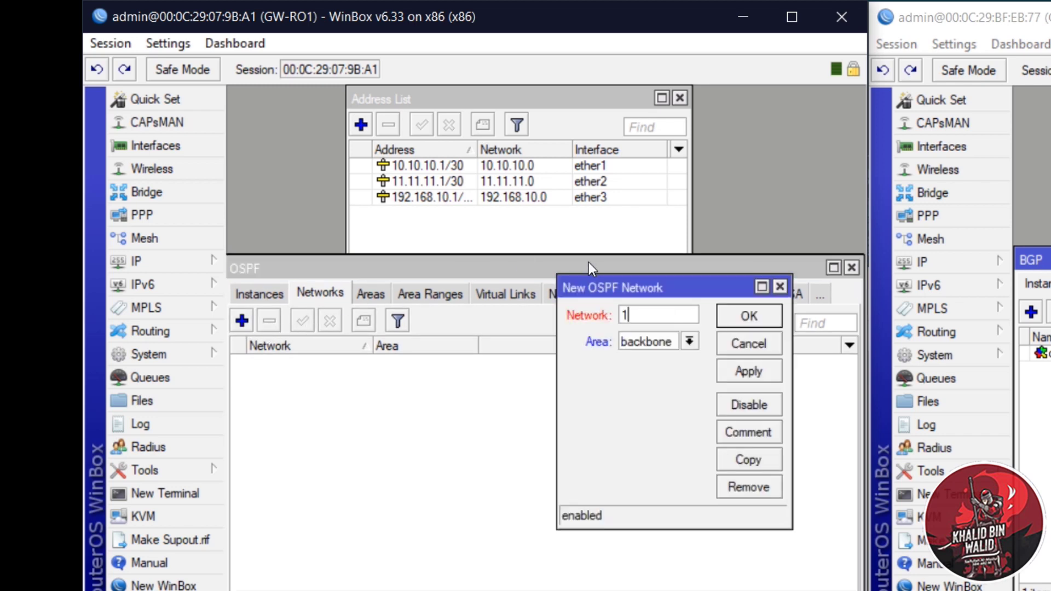
text(0.10.10.0/30)
key(Return)
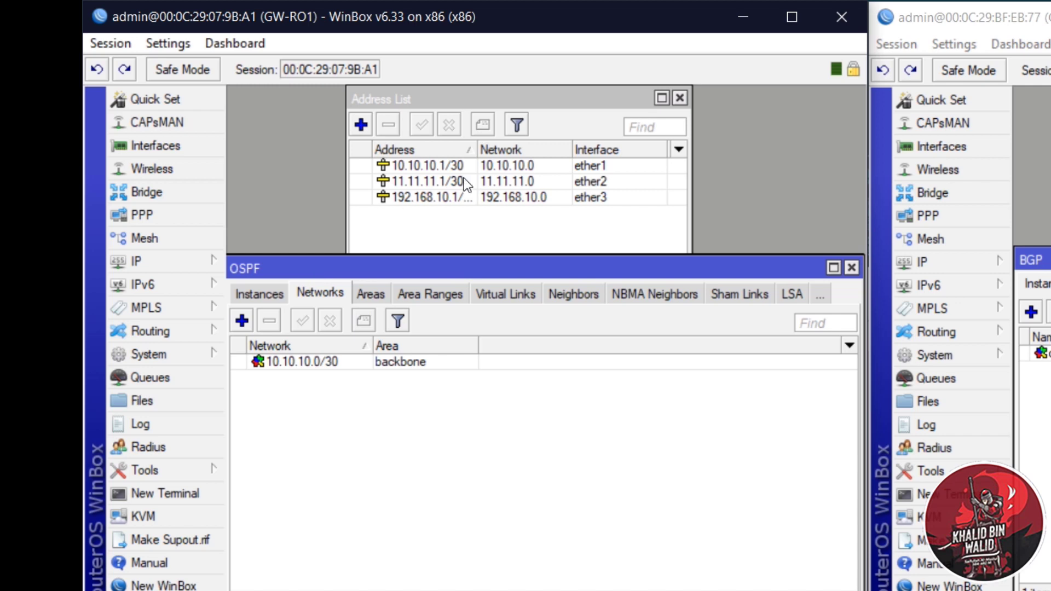
- Widen GW-RO1's Address column to show full addresses, and add OSPF networks 11.11.11.0/30 and 192.168.10.0/28 in the backbone area
drag(477, 149, 486, 164)
click(388, 459)
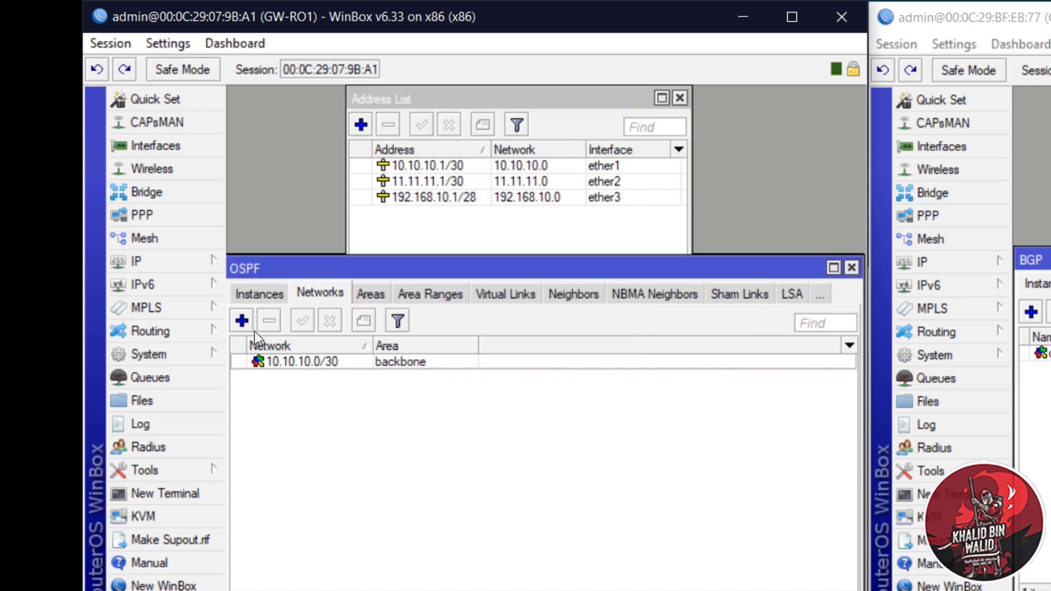
click(241, 321)
text(11.)
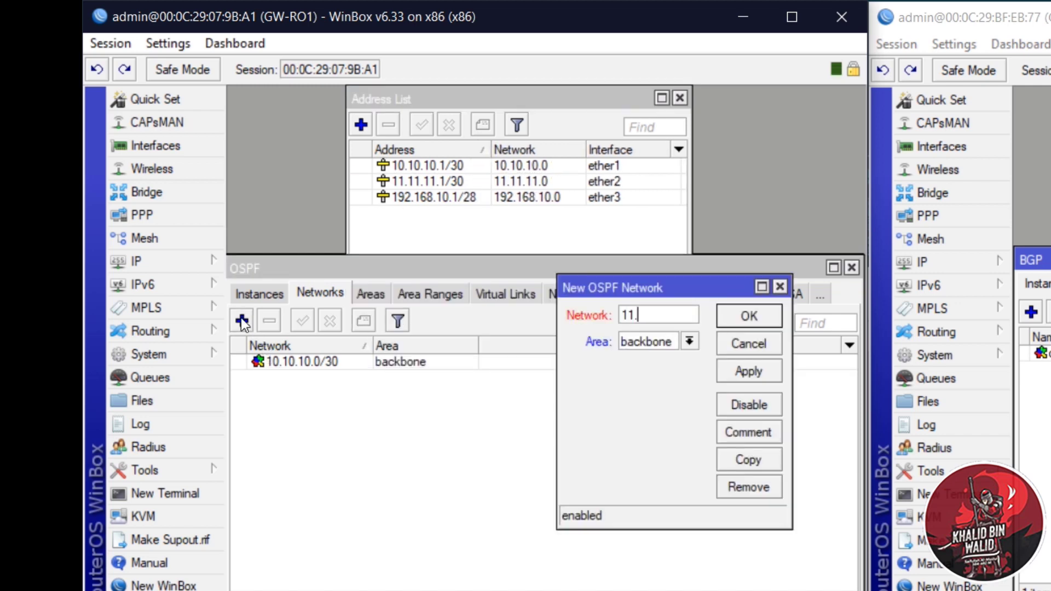
text(11.11.0/30)
key(Return)
click(241, 320)
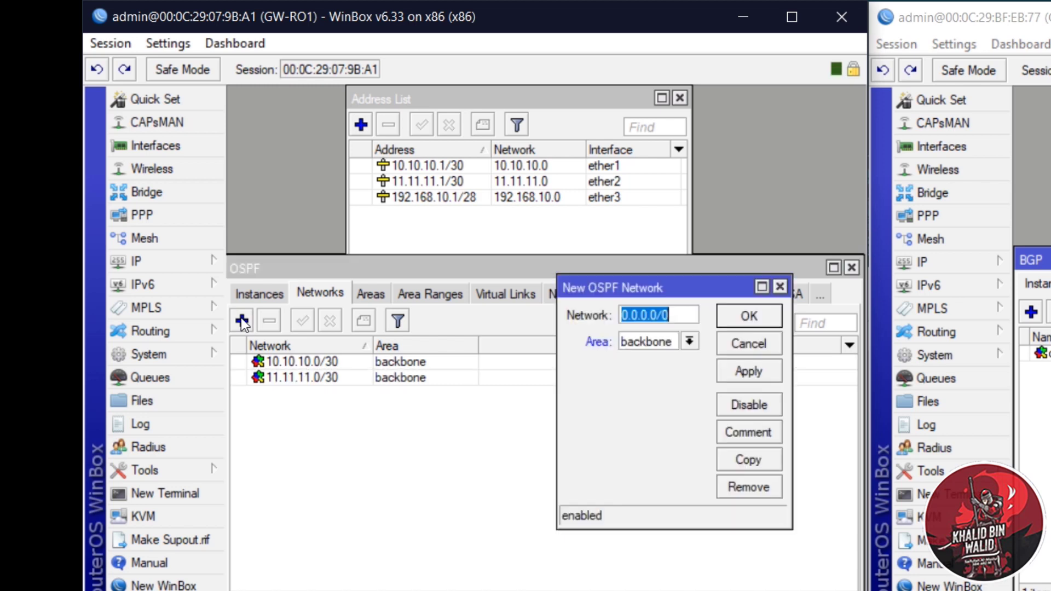
text(192.168.10.0/28)
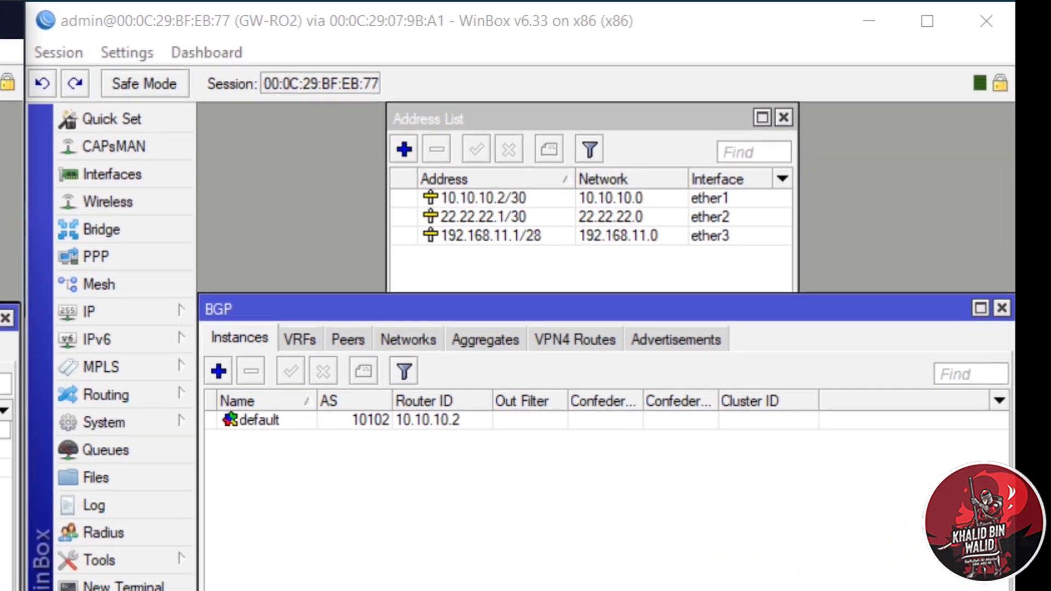
- Add 10.10.10.0/30 as an OSPF network in the backbone area on GW-RO2
click(187, 394)
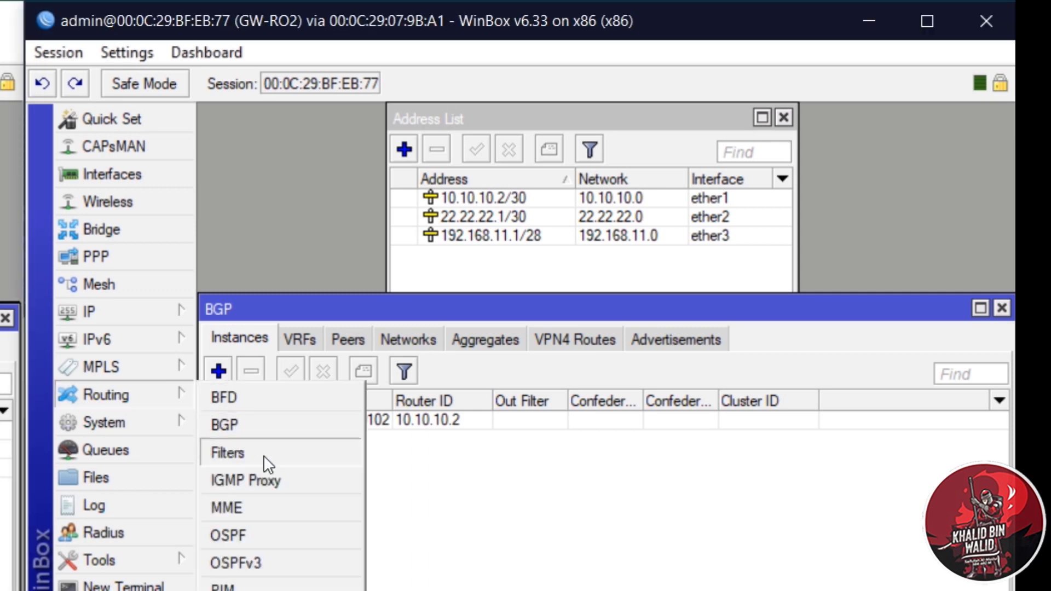
click(286, 534)
drag(328, 208, 324, 303)
click(398, 347)
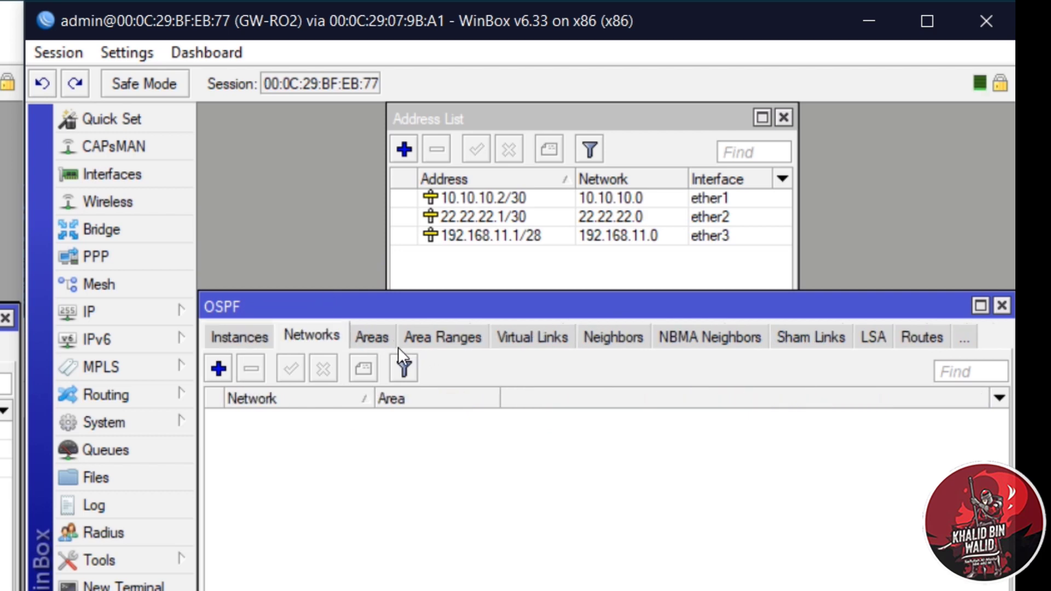
click(219, 369)
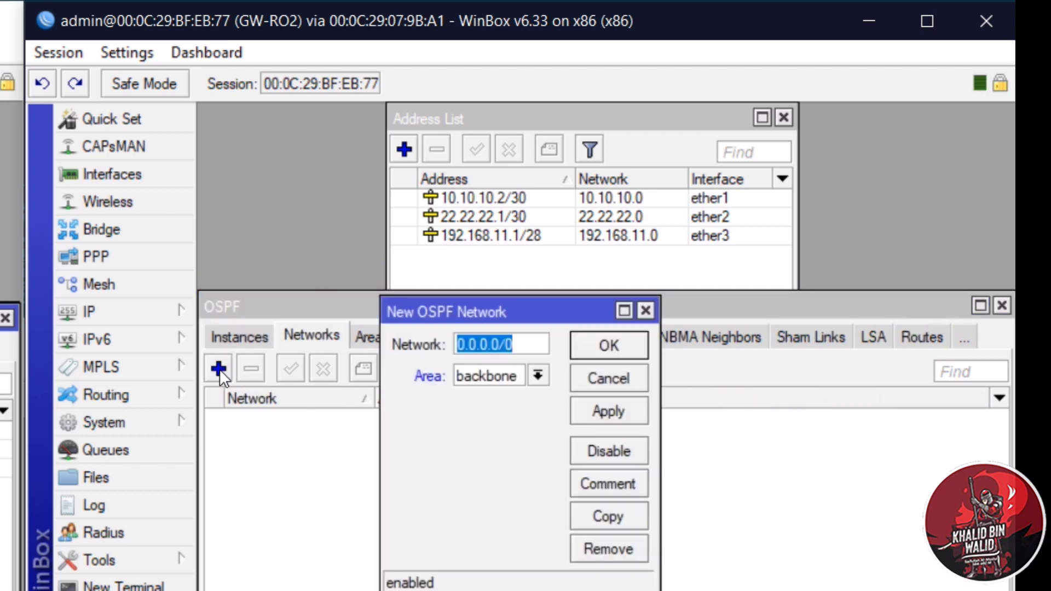
text(10.10.10.0)
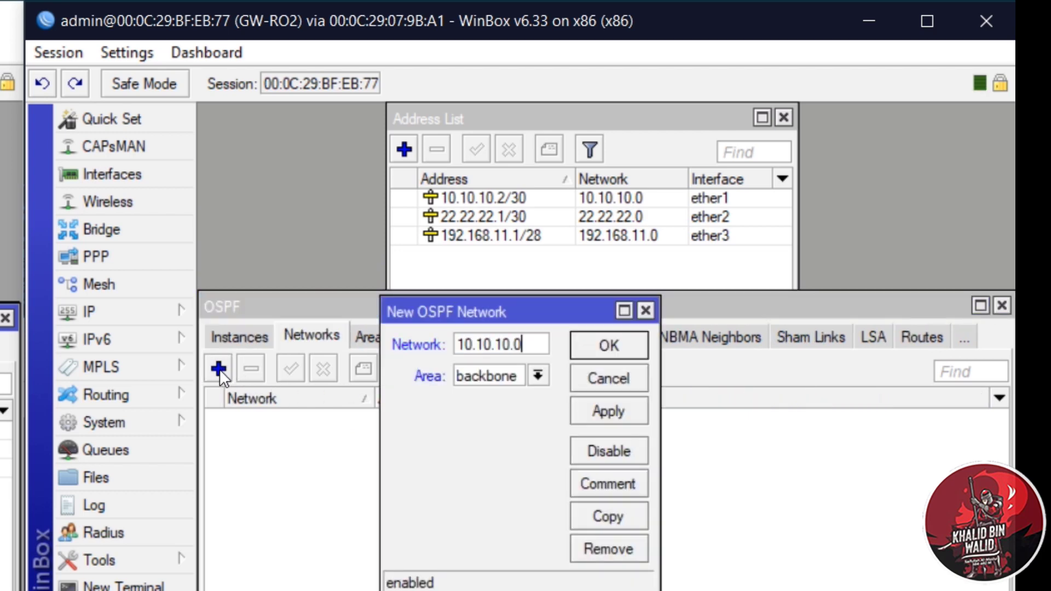
text(/30)
key(Return)
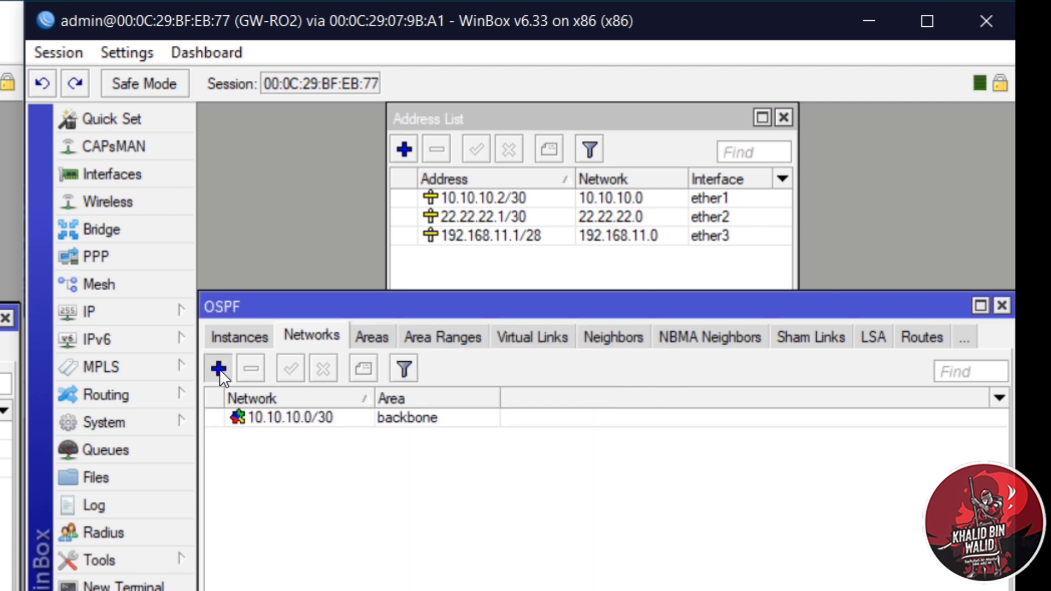
- Add OSPF networks 22.22.22.0/30 and 192.168.11.0/28 in the backbone area on GW-RO2
click(219, 369)
text(22.22.)
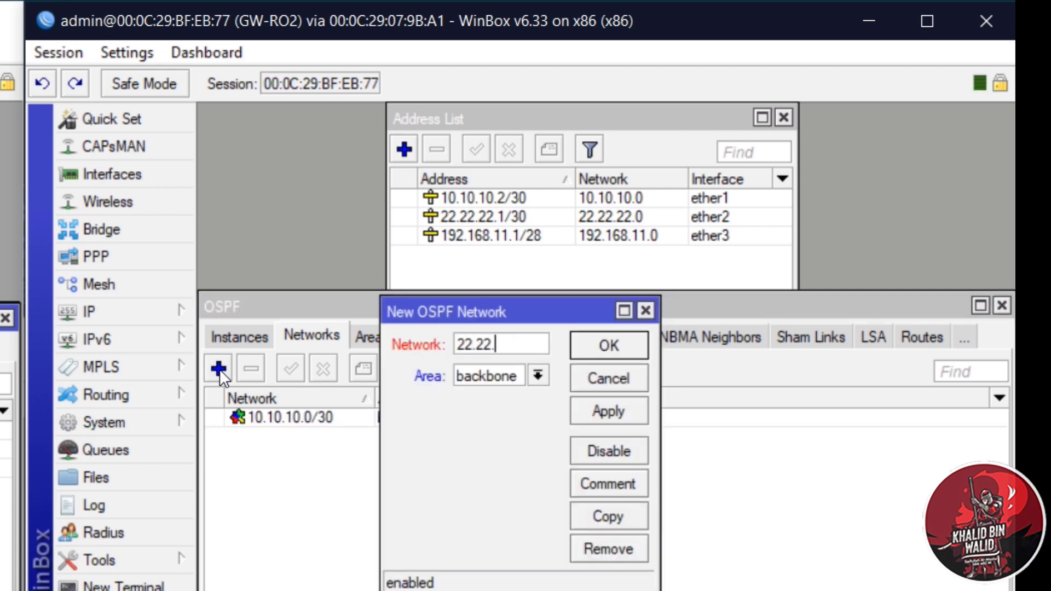
text(22.0/30)
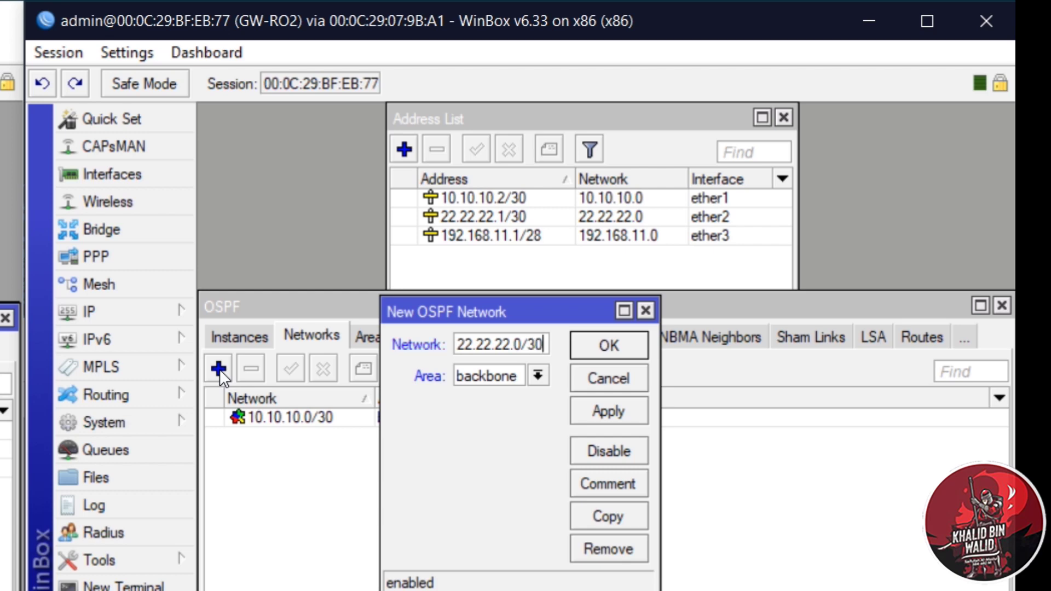
key(Return)
click(219, 369)
text(1)
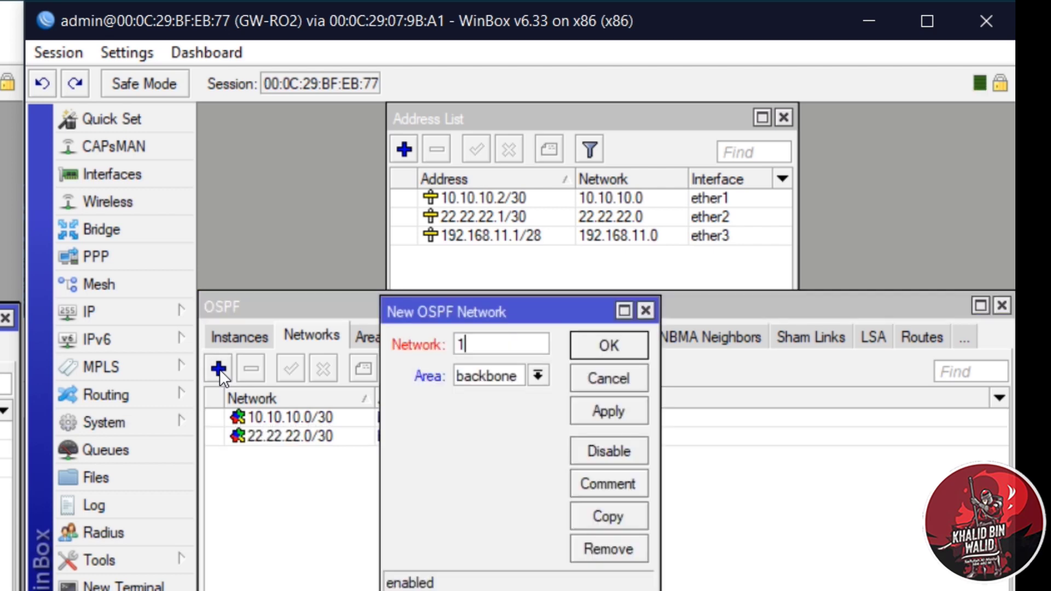
text(92.168.11.0)
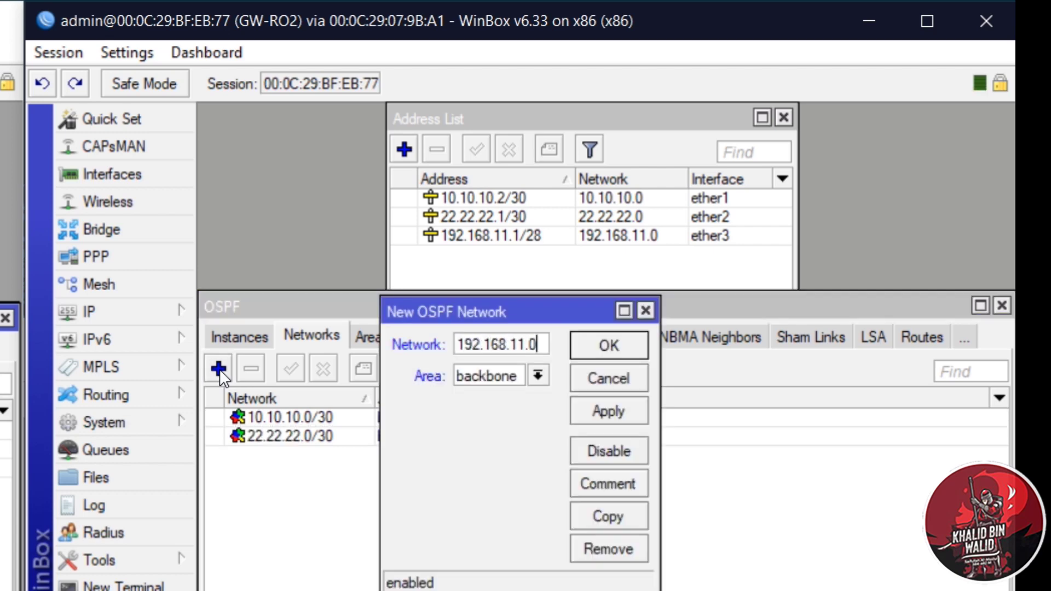
text(/28)
key(Return)
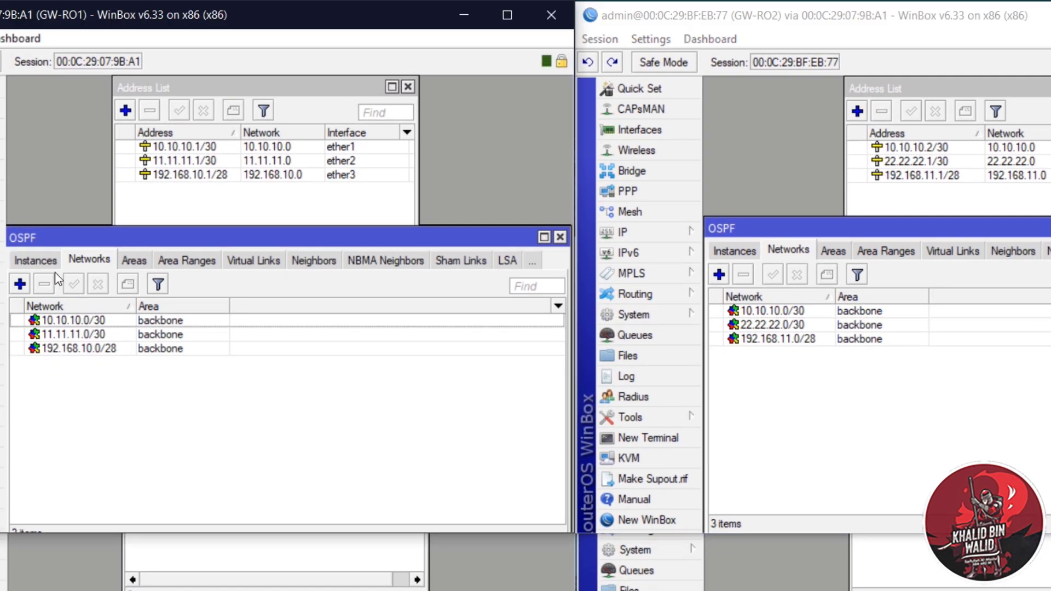
- Set Redistribute Default Route to always (as type 1) in the default OSPF instances of GW-RO1 and GW-RO2
click(45, 262)
double_click(61, 320)
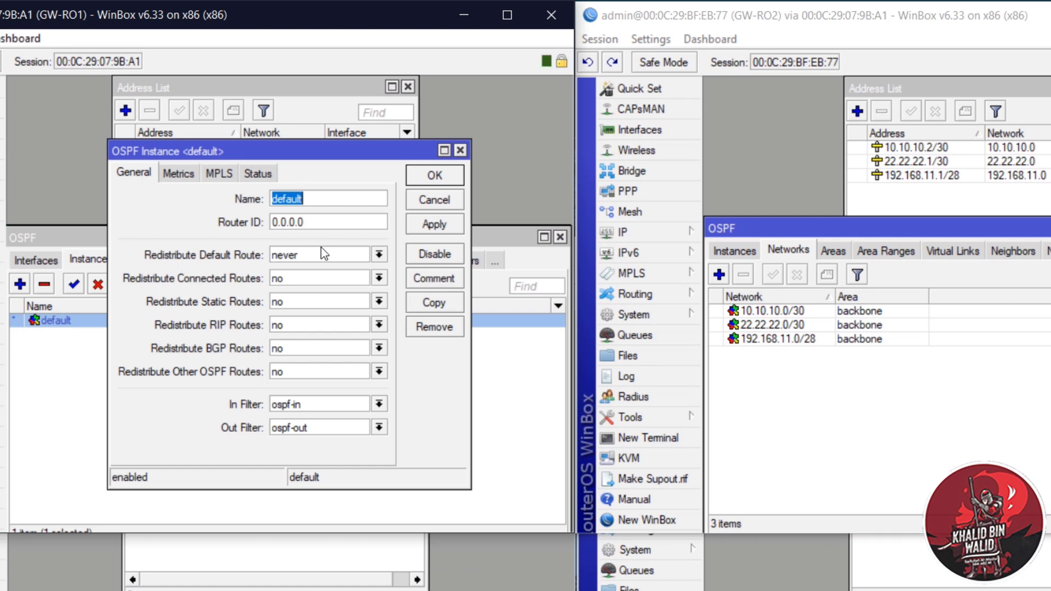
click(751, 248)
double_click(755, 311)
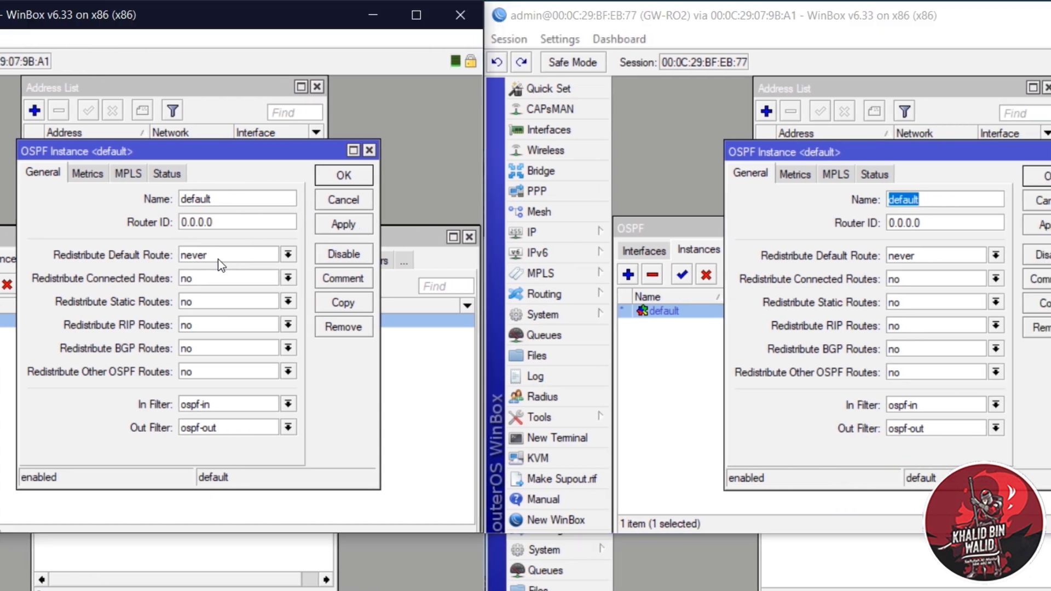
click(311, 256)
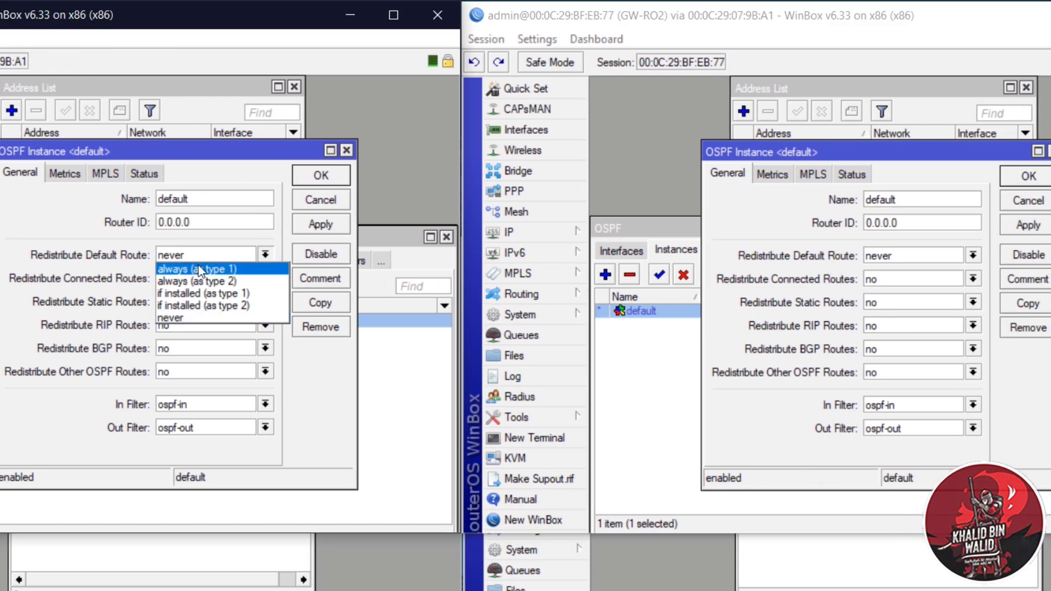
click(200, 269)
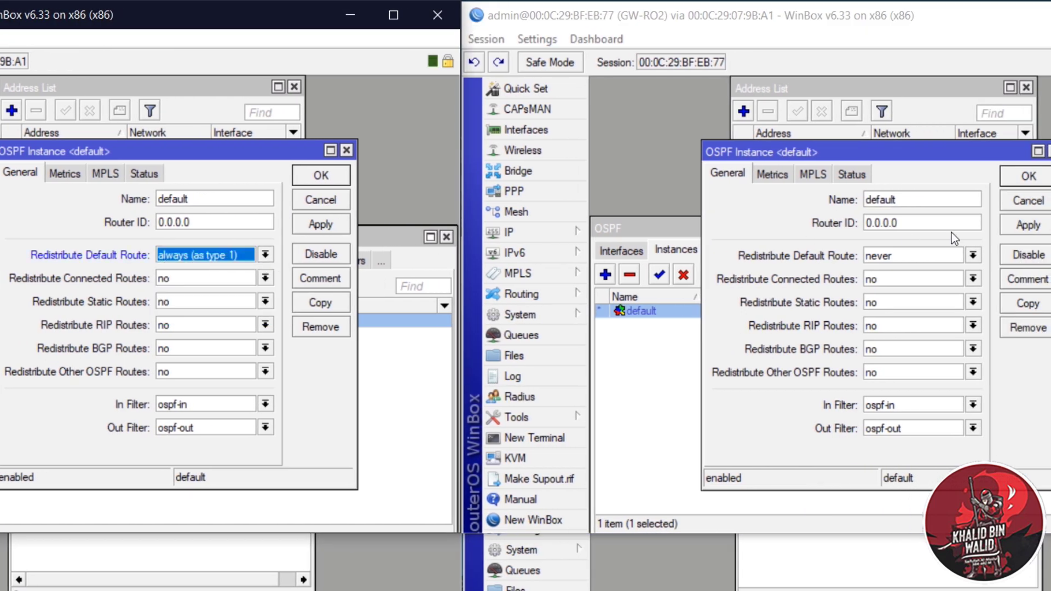
click(927, 255)
click(916, 272)
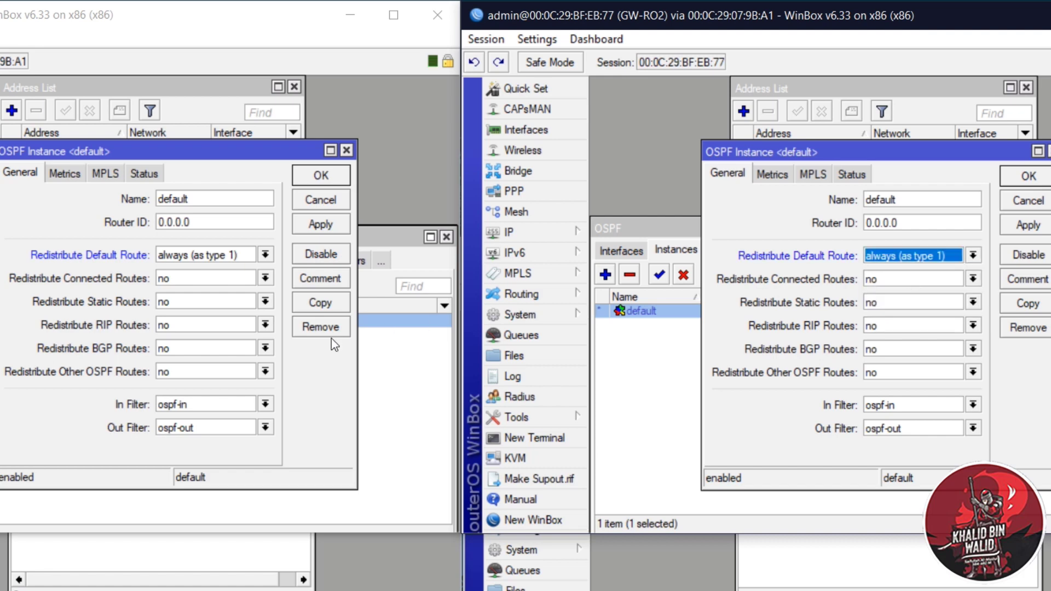
- Redistribute BGP routes as type 1 in both routers' default OSPF instances, save the settings, and disable and re-enable GW-RO2's instance
click(198, 352)
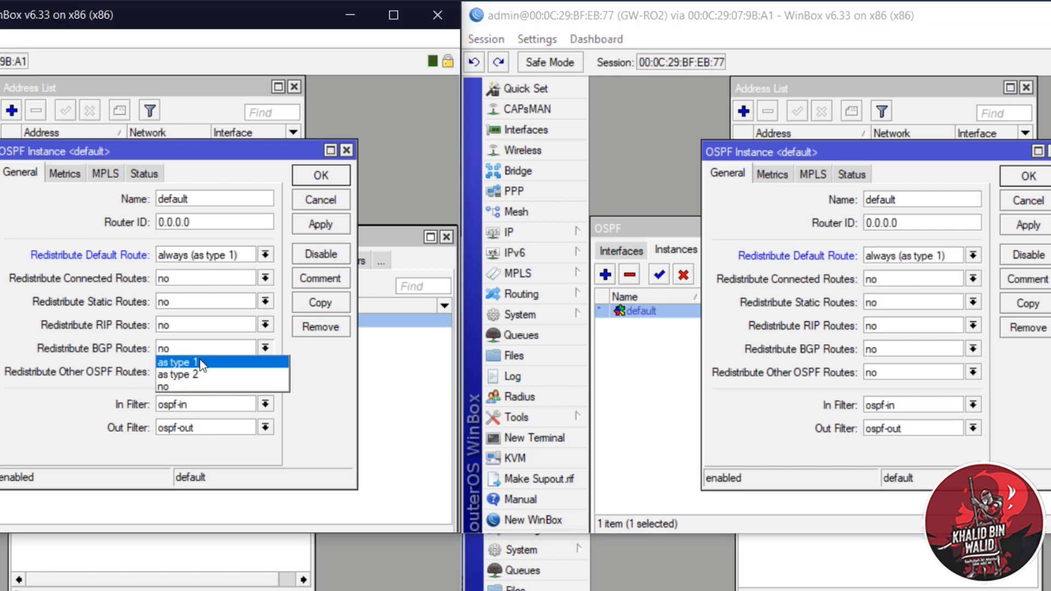
click(197, 362)
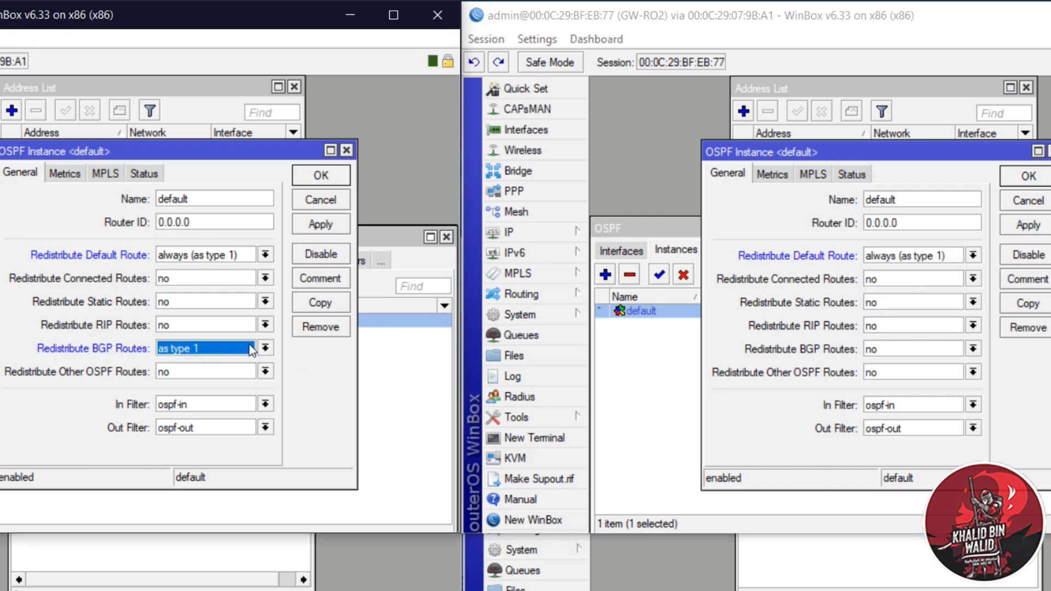
click(911, 347)
click(891, 360)
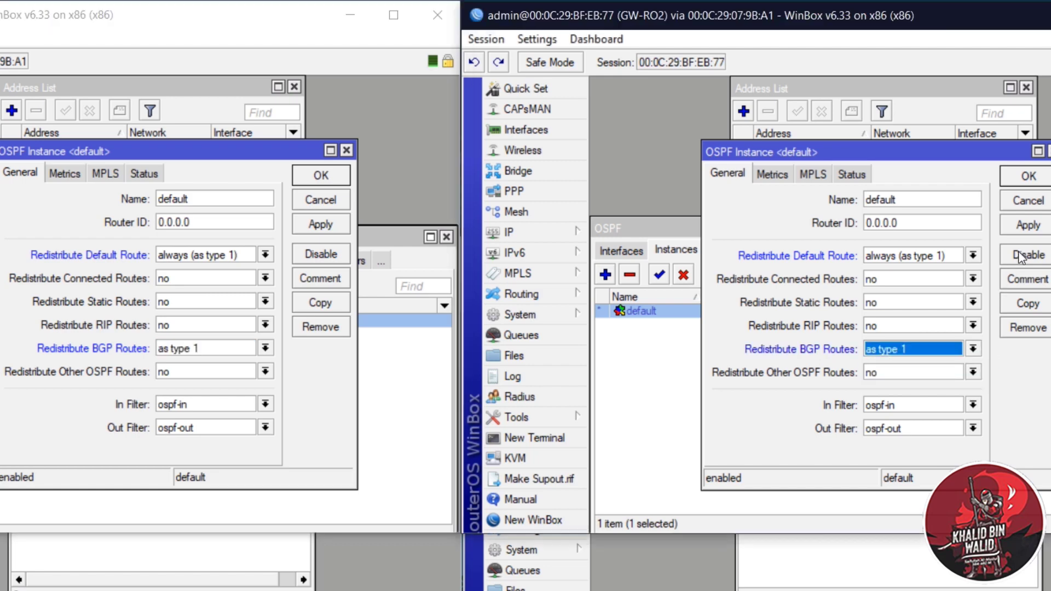
click(1028, 225)
click(1029, 176)
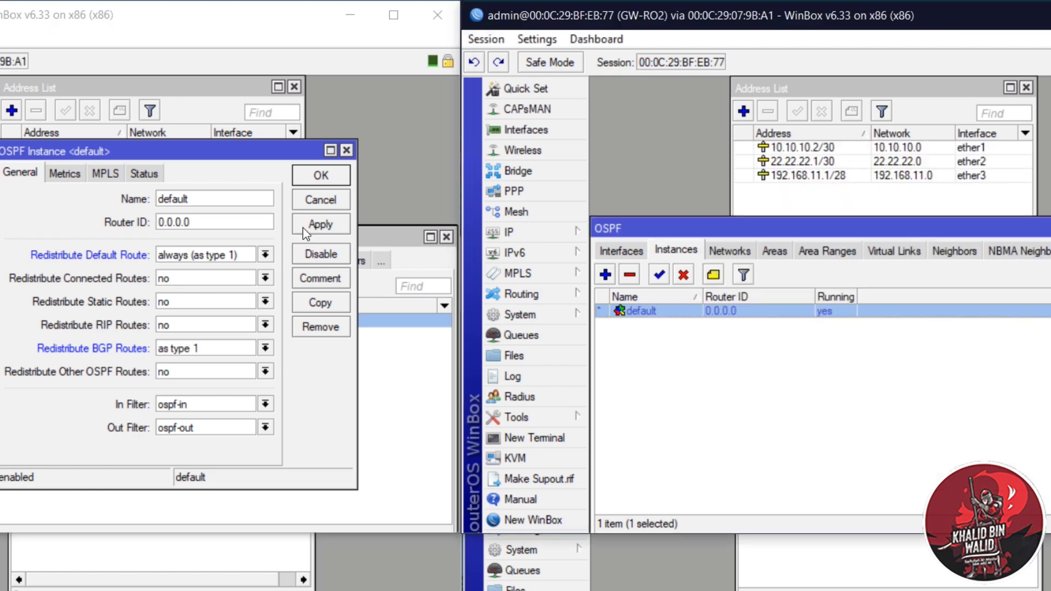
click(320, 177)
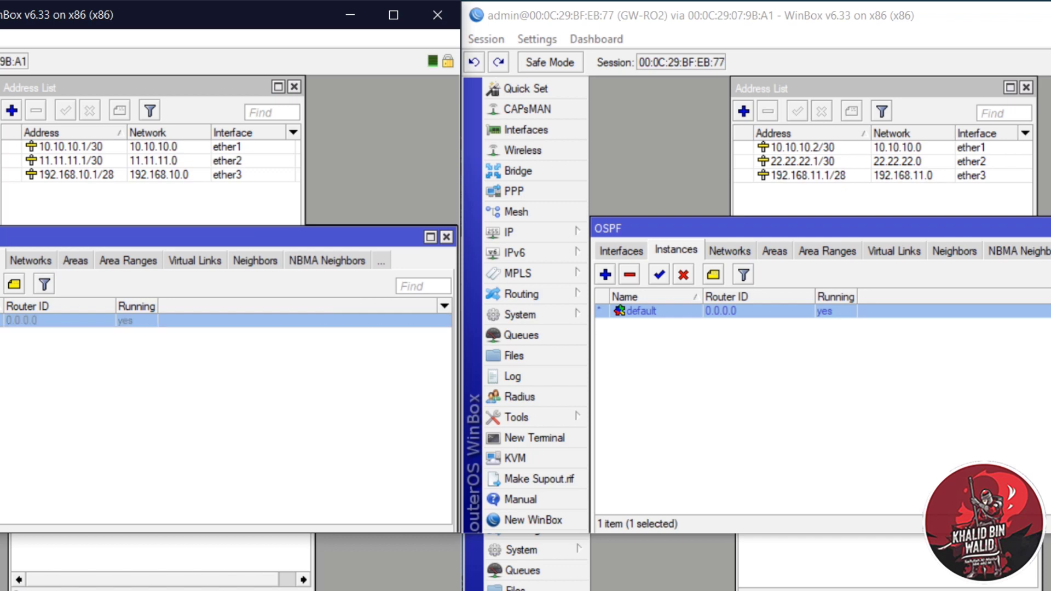
click(683, 275)
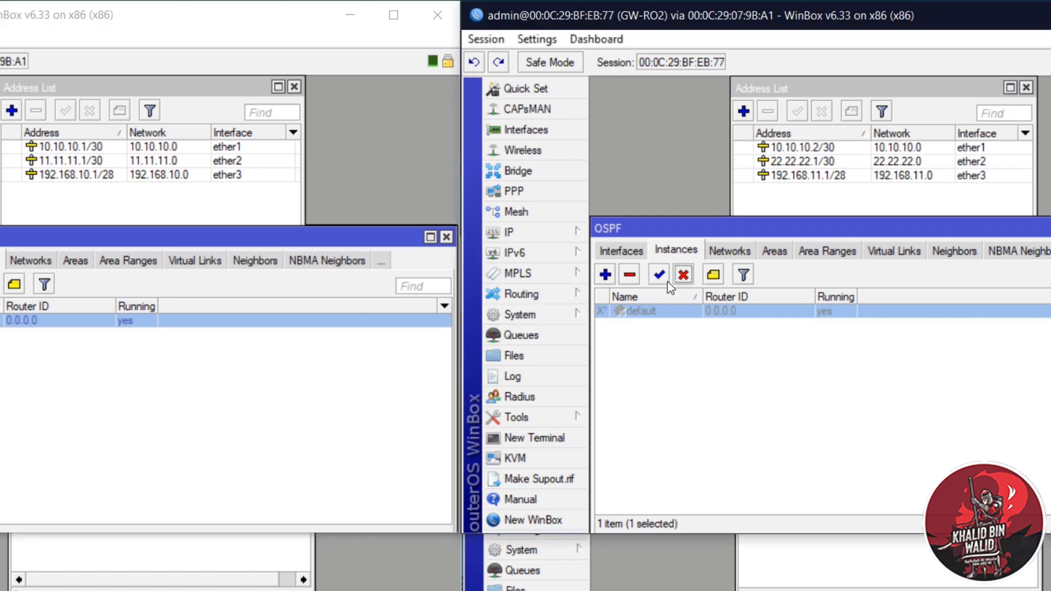
click(660, 275)
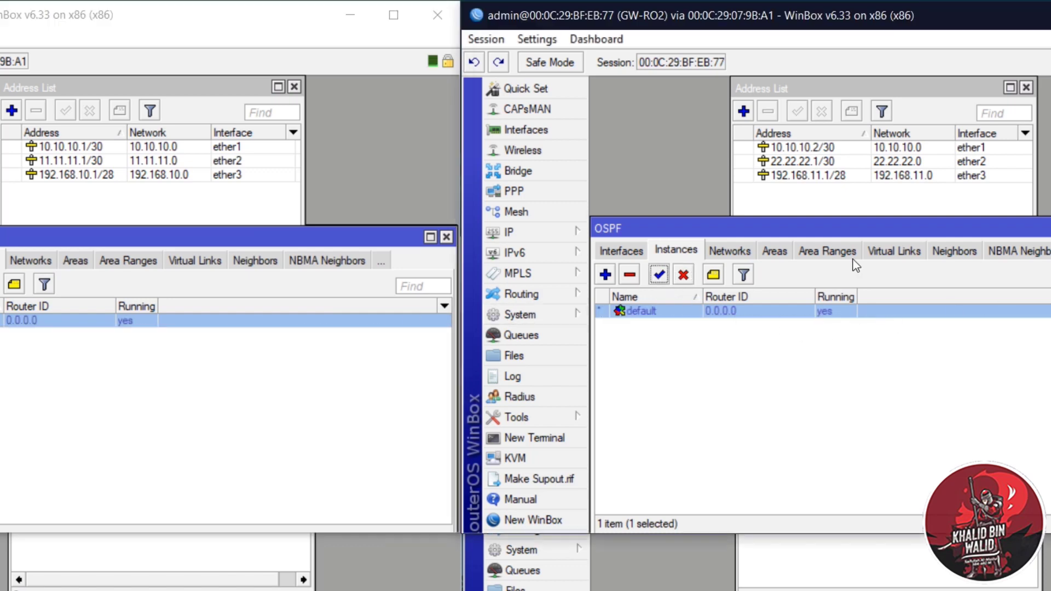
- Check the IP route lists on GW-RO2 and GW-RO1 for routes learned from the other router
click(544, 235)
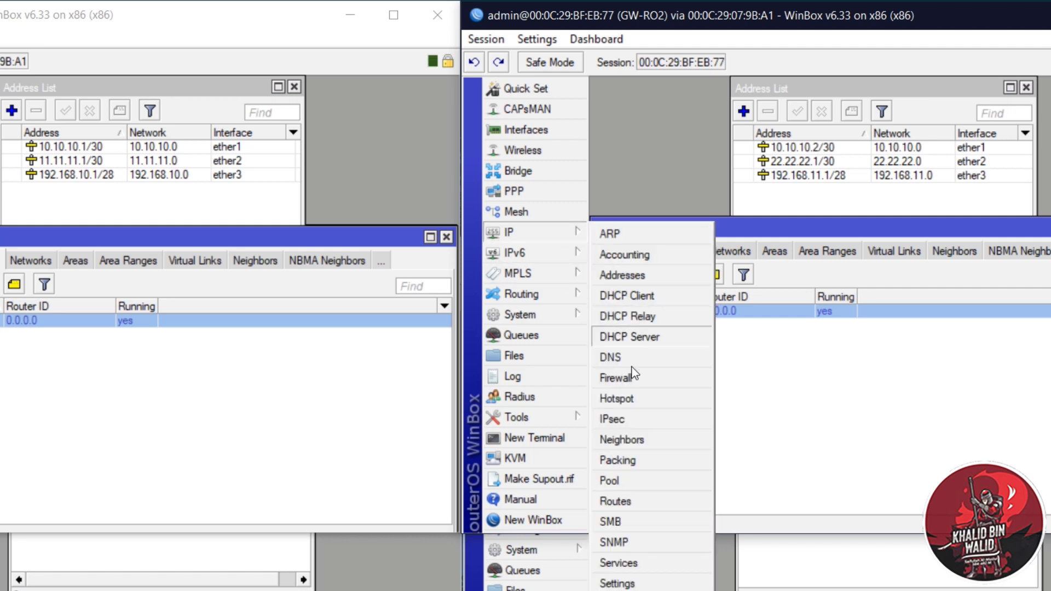
click(639, 503)
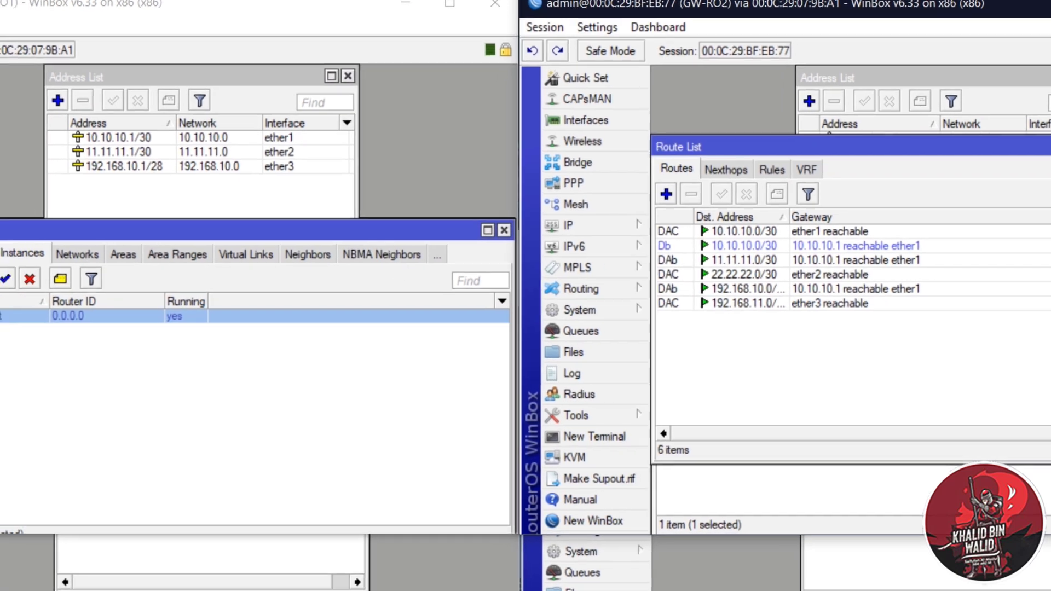
click(77, 186)
click(251, 501)
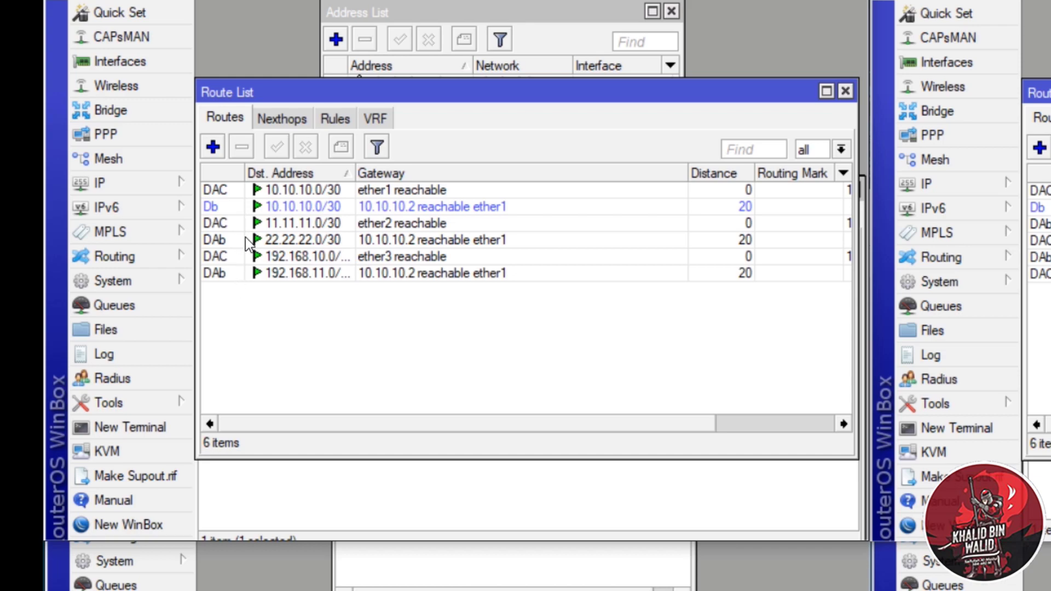
- Close the route list and check the OSPF interfaces on GW-RO2 and GW-RO1
click(846, 91)
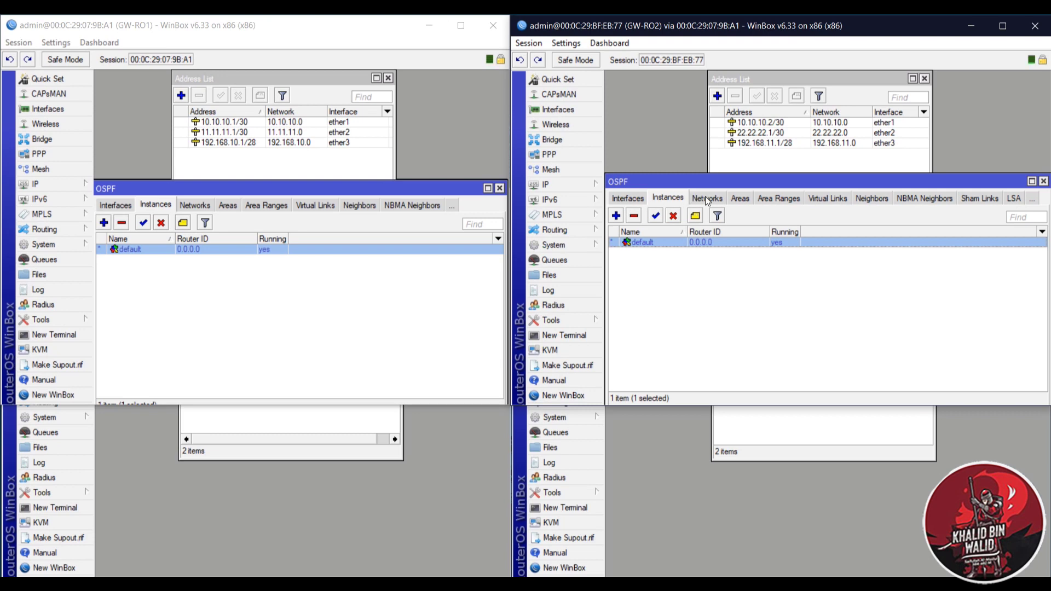
click(707, 198)
click(629, 199)
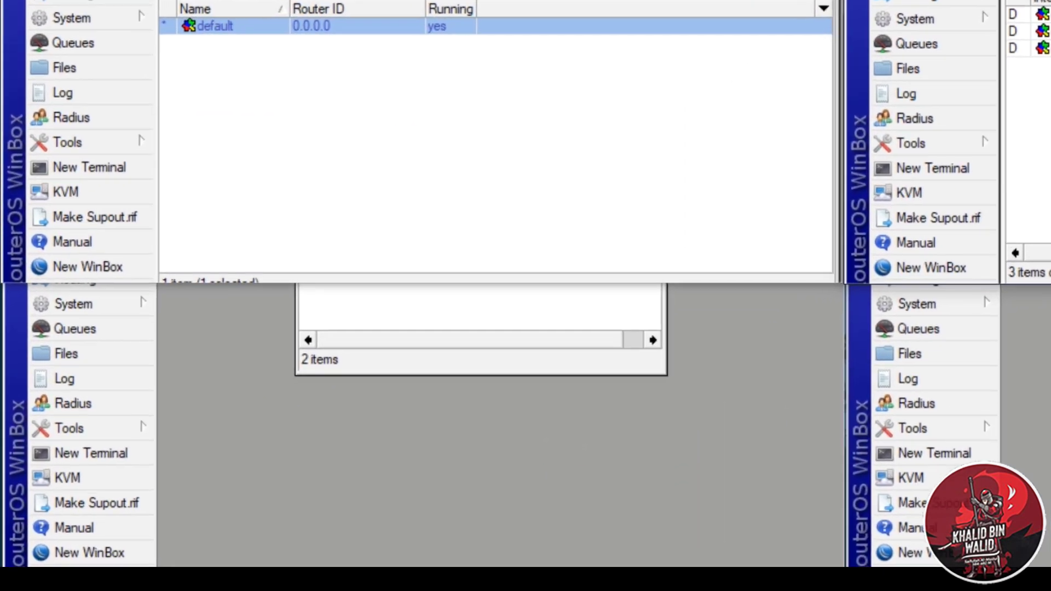
click(115, 205)
- Open the OSPF settings on GW-RO1.1 and add network 11.11.11.0/30 in the backbone area
click(451, 304)
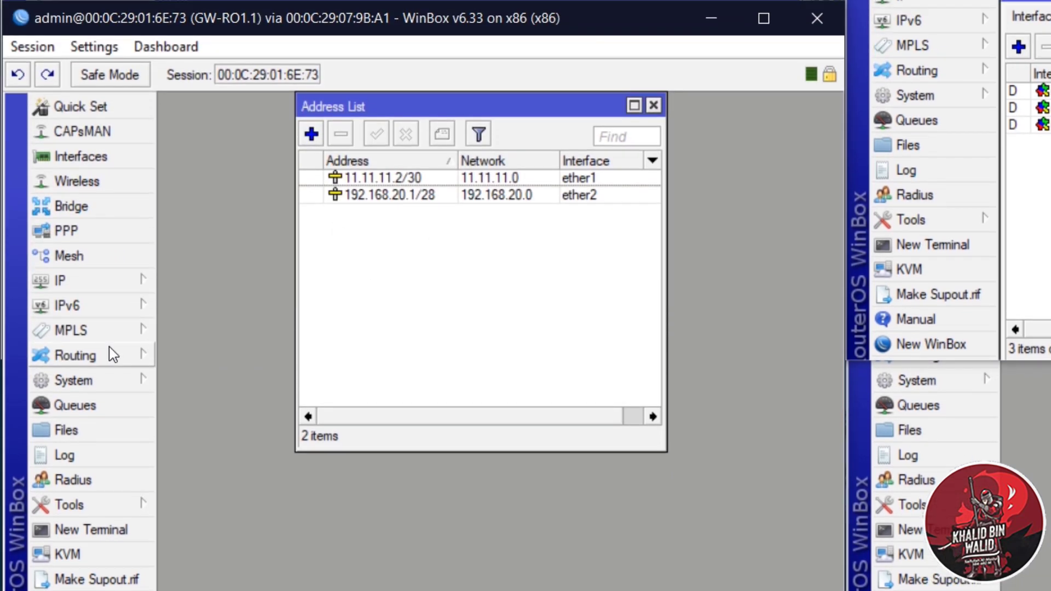
click(108, 284)
click(227, 484)
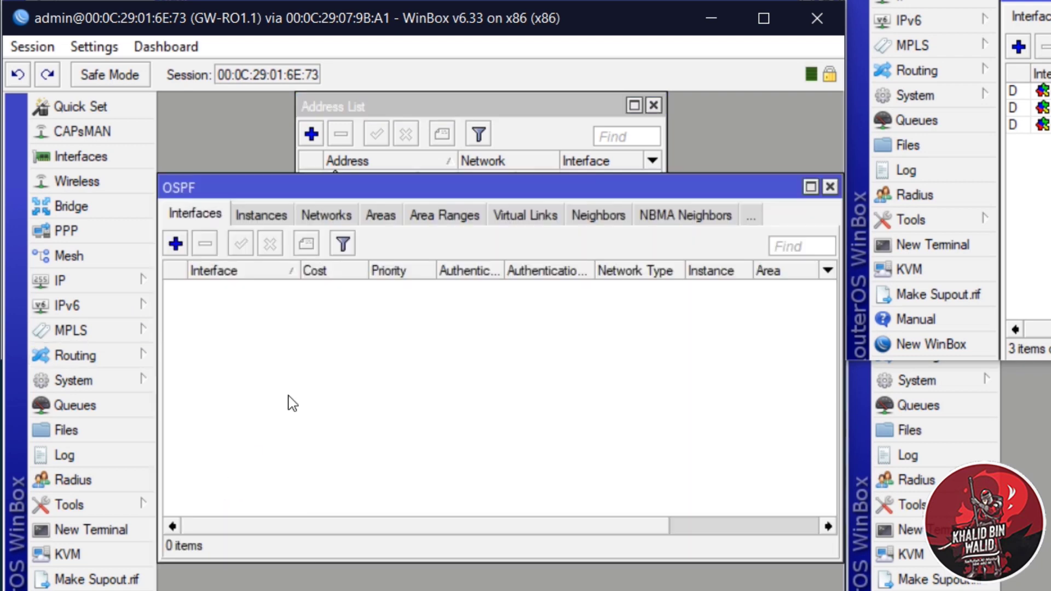
drag(359, 185, 359, 263)
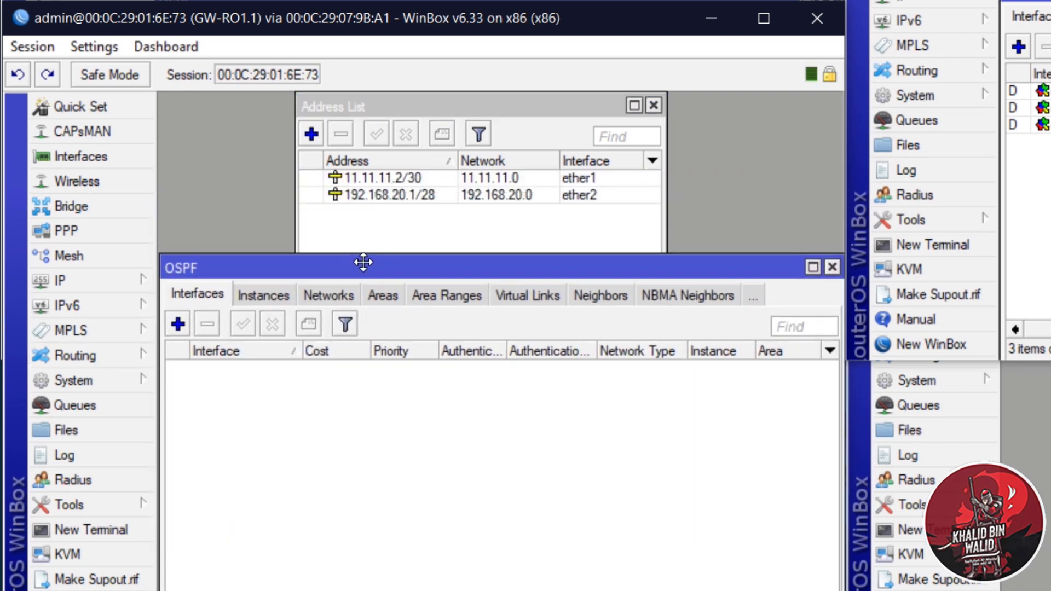
click(336, 302)
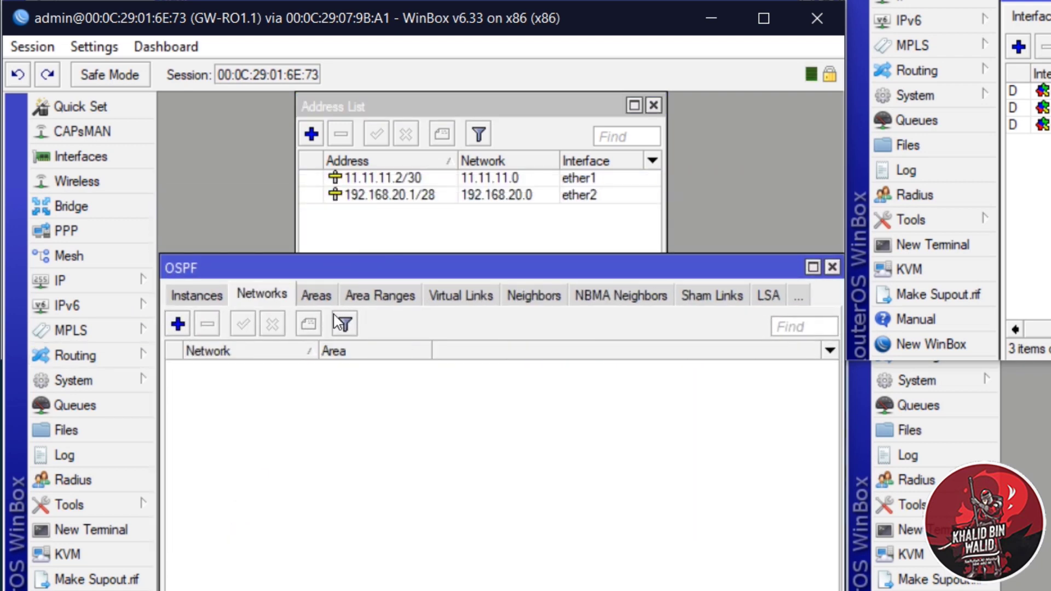
click(177, 324)
text(11)
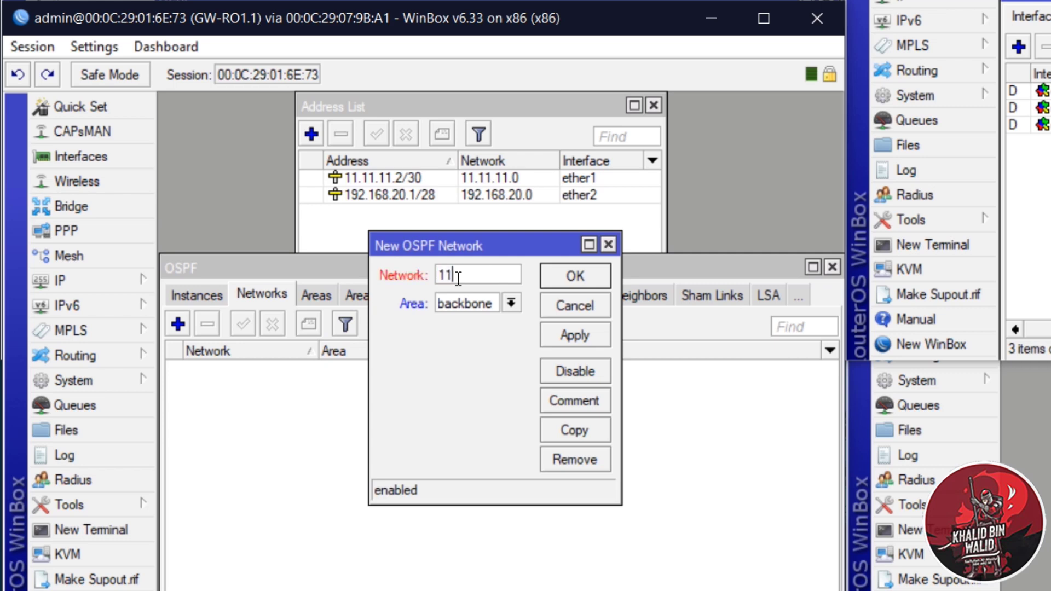
text(.11.11.0/30)
key(Return)
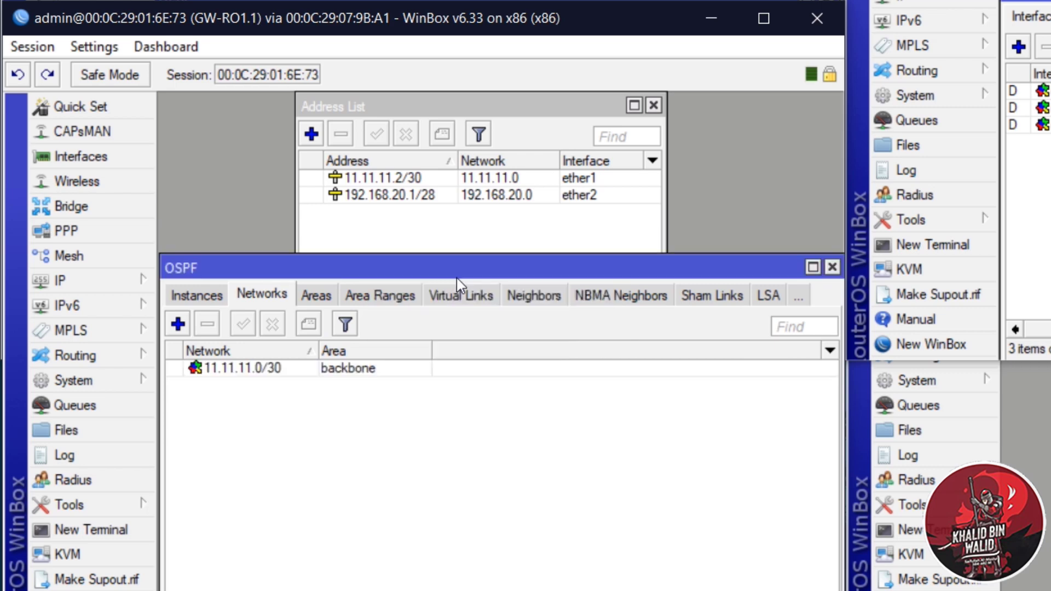
- Add OSPF network 192.168.20.0/28 in the backbone area on GW-RO1.1
click(180, 326)
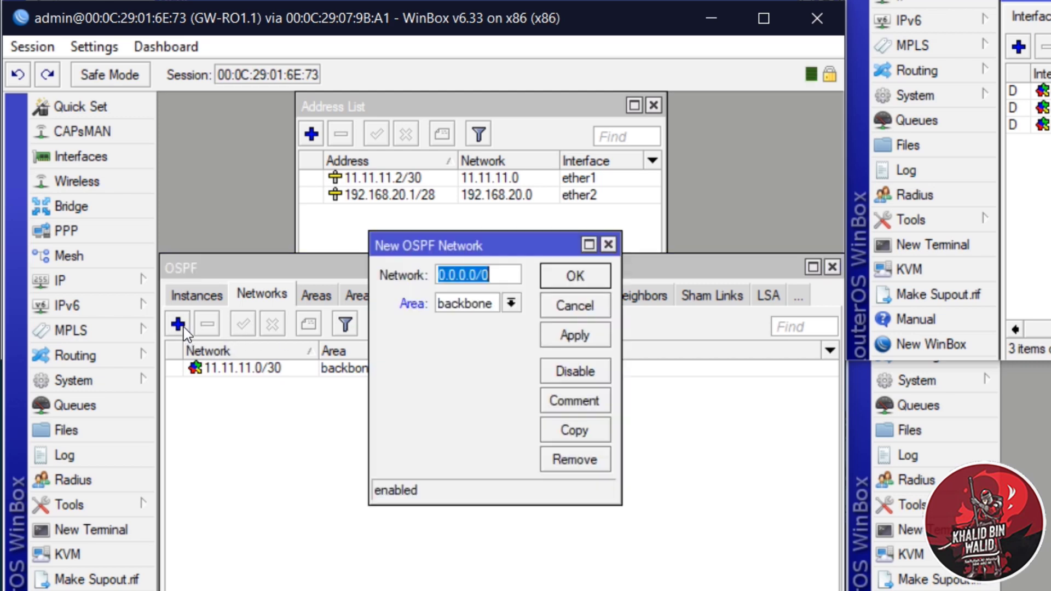
text(192.168)
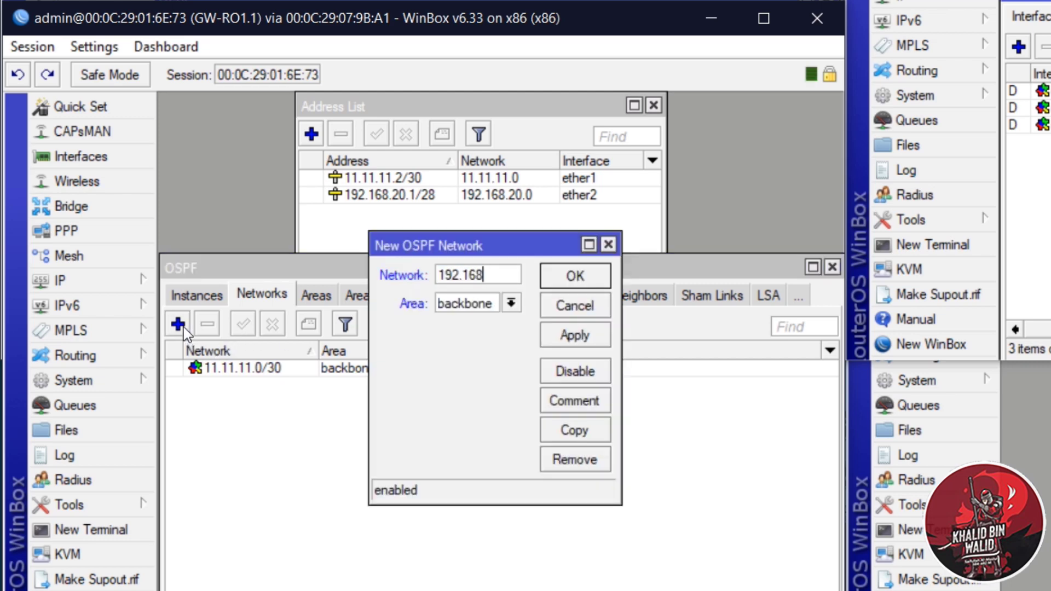
text(.20.0/28)
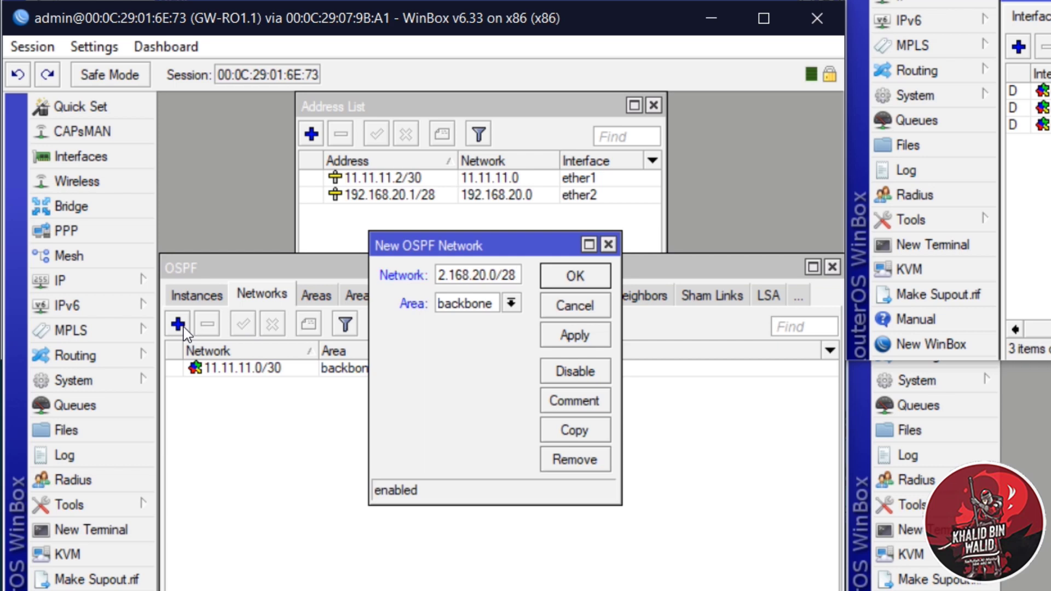
key(Return)
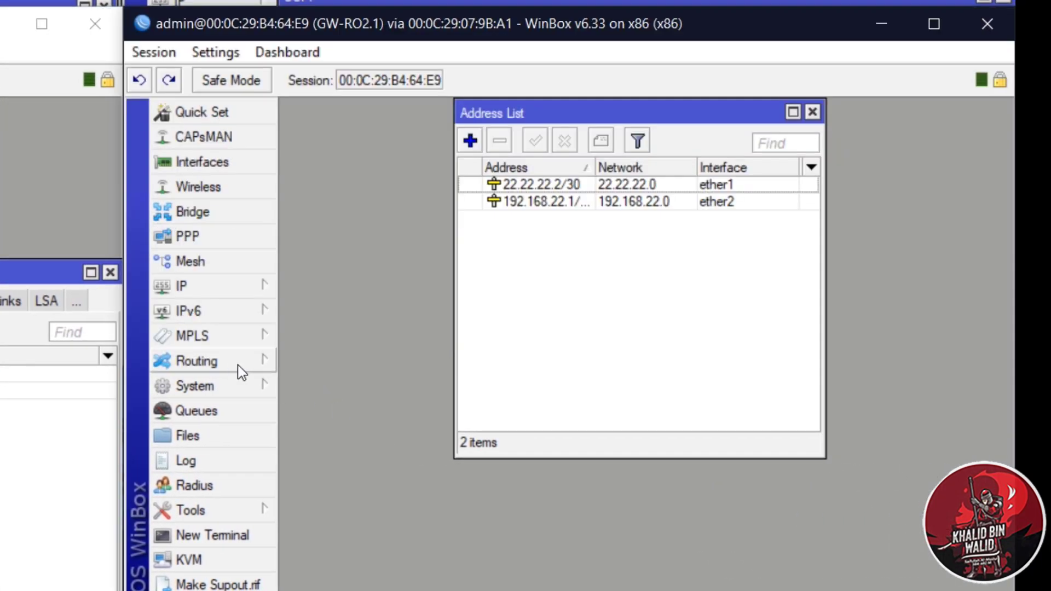
- Open the OSPF settings on GW-RO2.1 and add network 22.22.22.0/30 in the backbone area
click(237, 364)
click(316, 485)
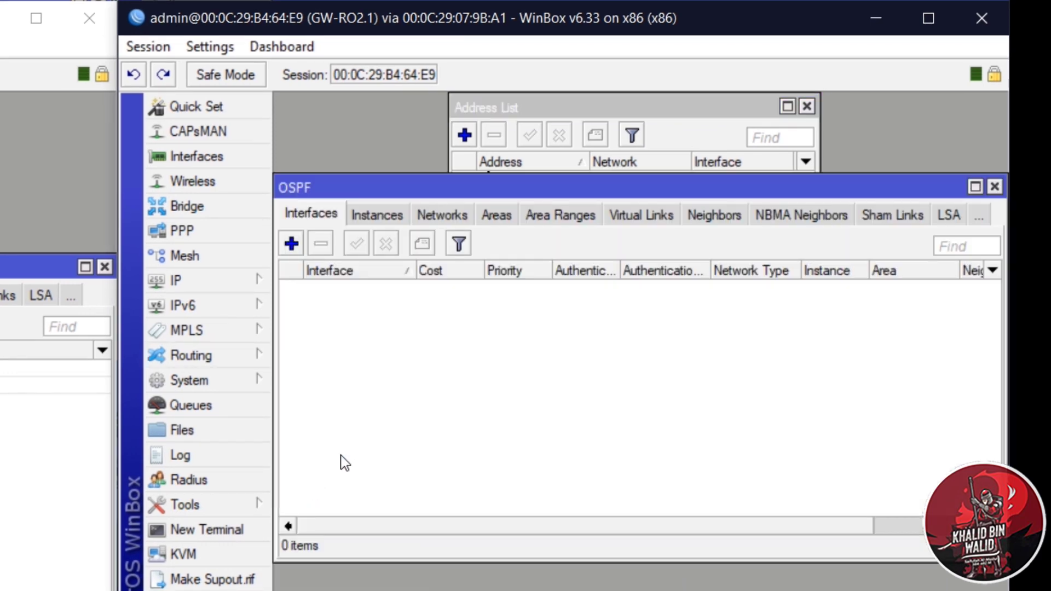
click(427, 217)
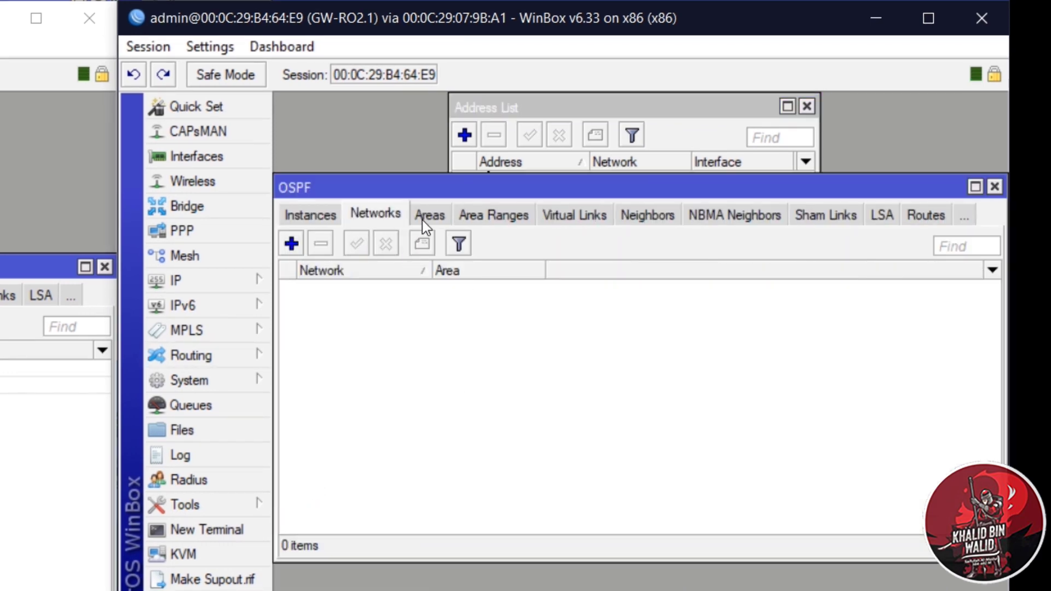
click(298, 241)
drag(531, 188, 527, 249)
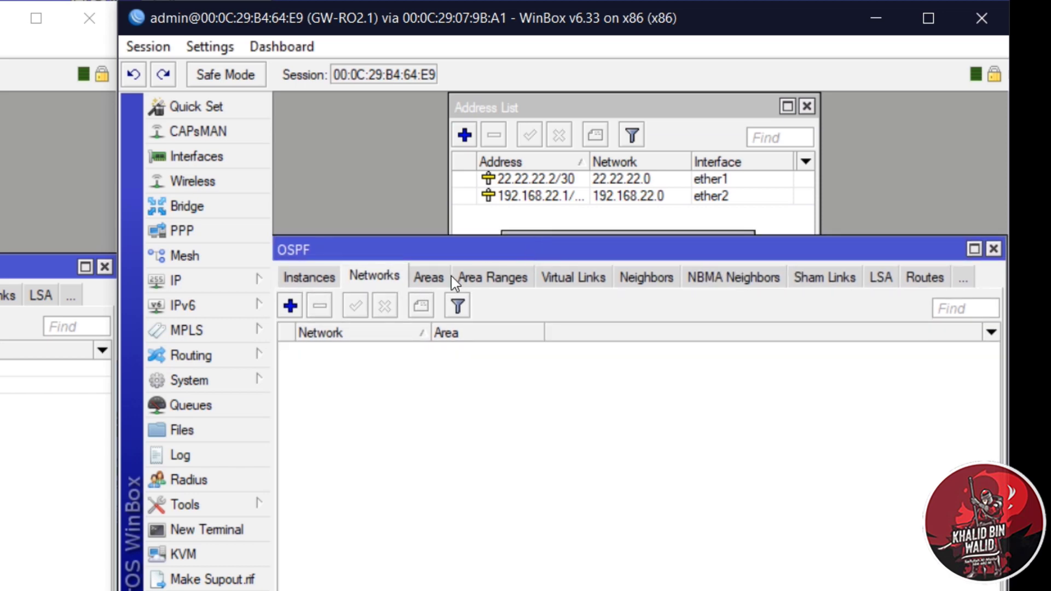
click(291, 307)
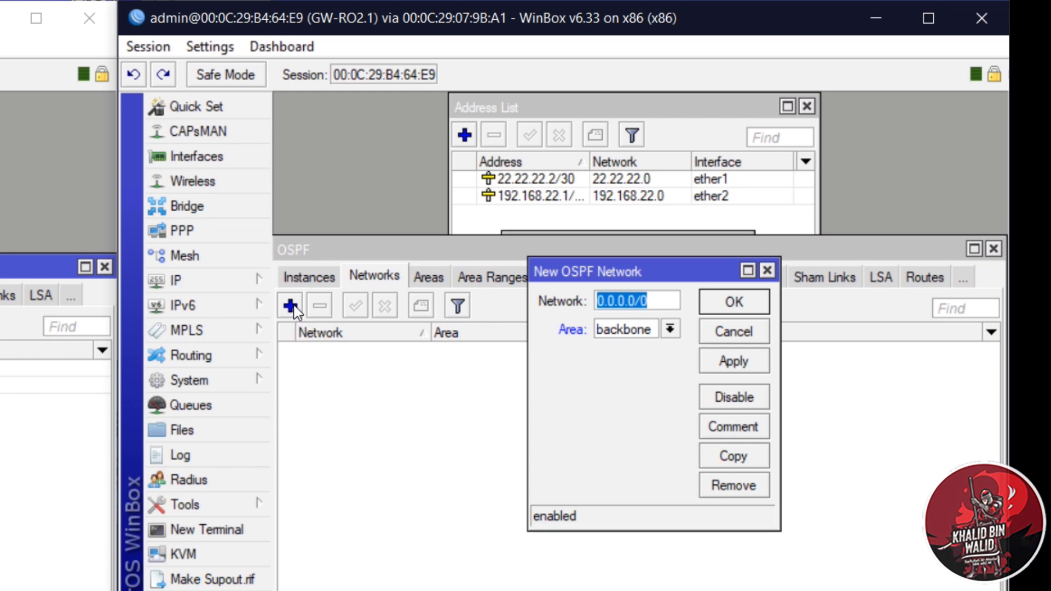
text(22.22.22.0/30)
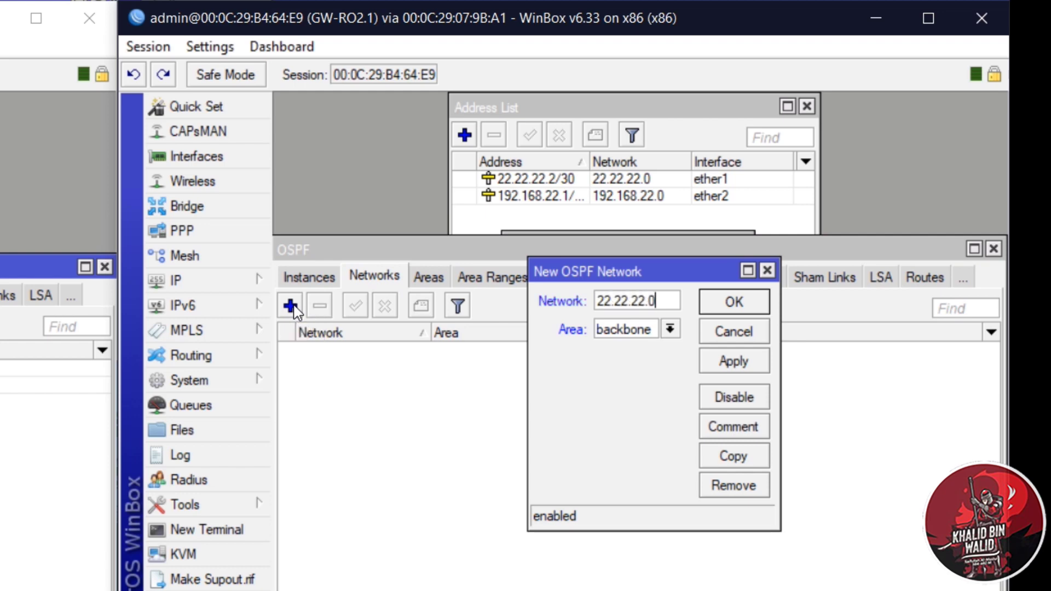
key(Return)
- Add OSPF network 192.168.22.0/28 in the backbone area on GW-RO2.1 and widen the Address column of its address list
click(290, 305)
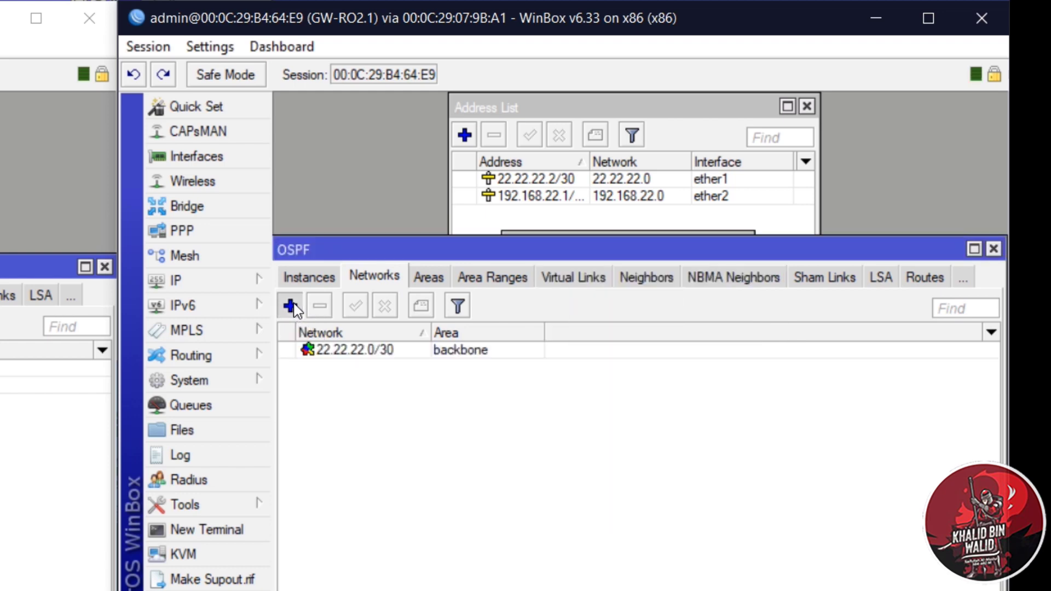
text(192.168.2)
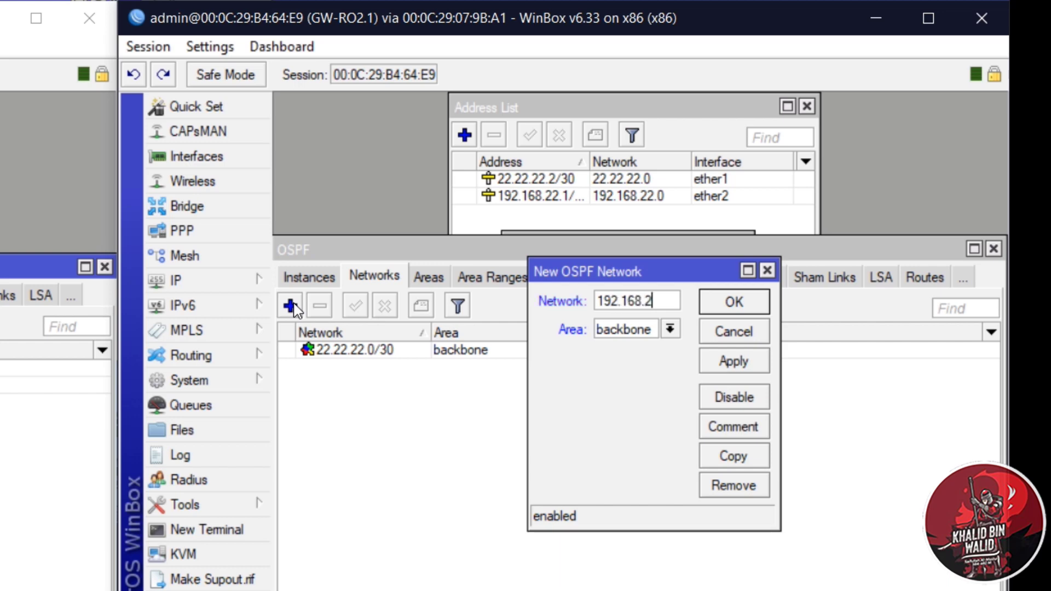
text(2.0/28)
key(Return)
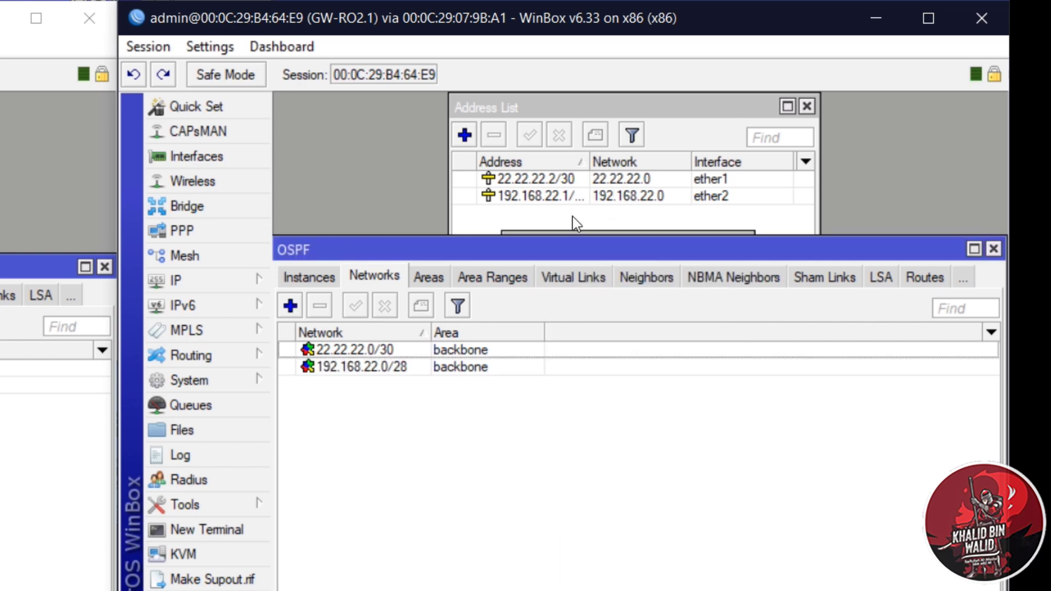
key(Insert)
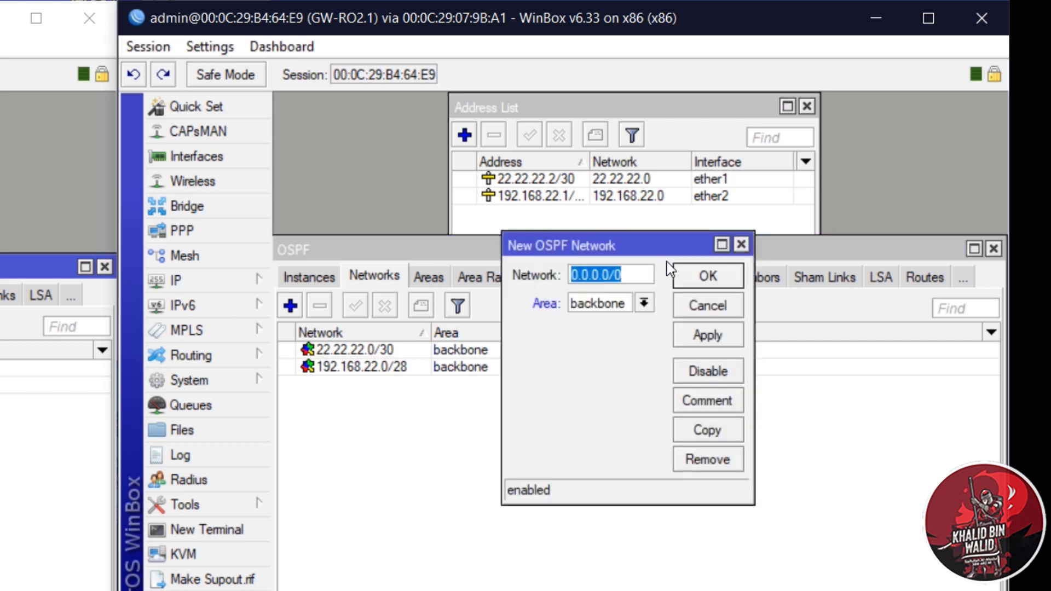
click(699, 307)
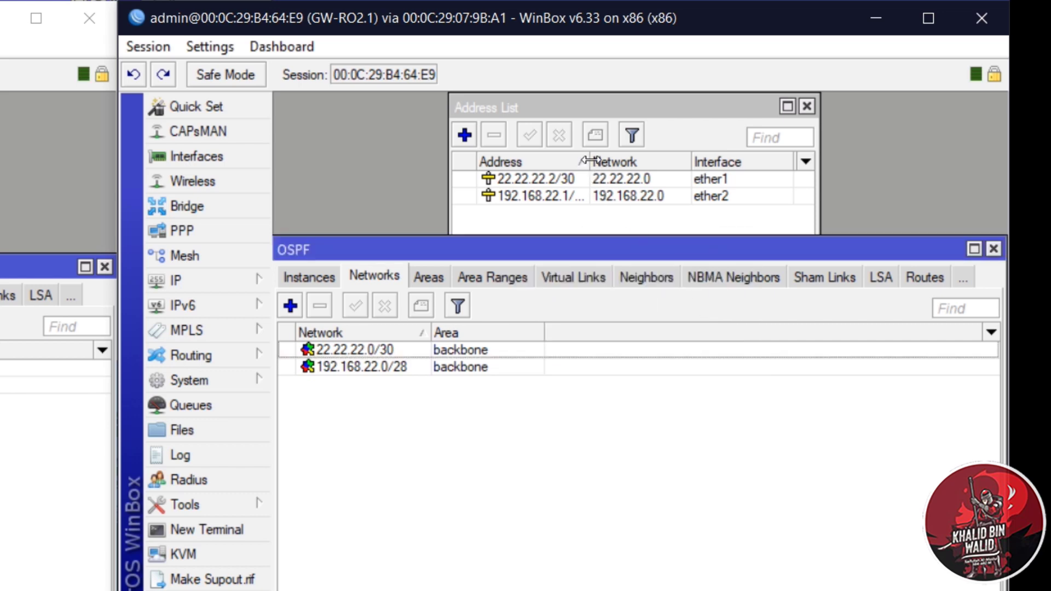
drag(589, 162, 617, 165)
click(428, 249)
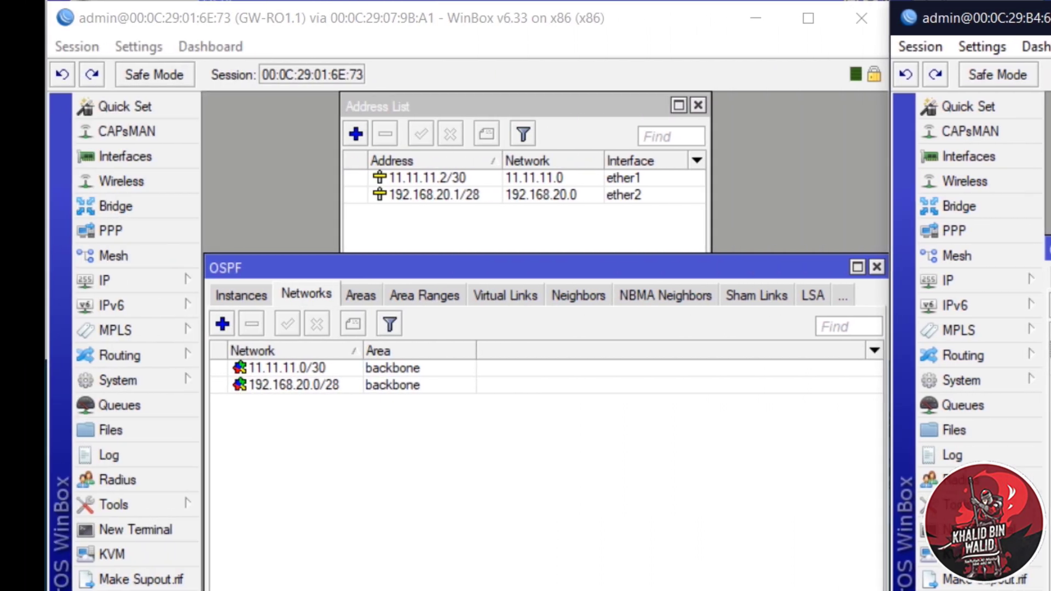
- In GW-RO1.1's default OSPF instance, set Redistribute Default Route to always (as type 1) and Redistribute BGP Routes to as type 1
click(411, 463)
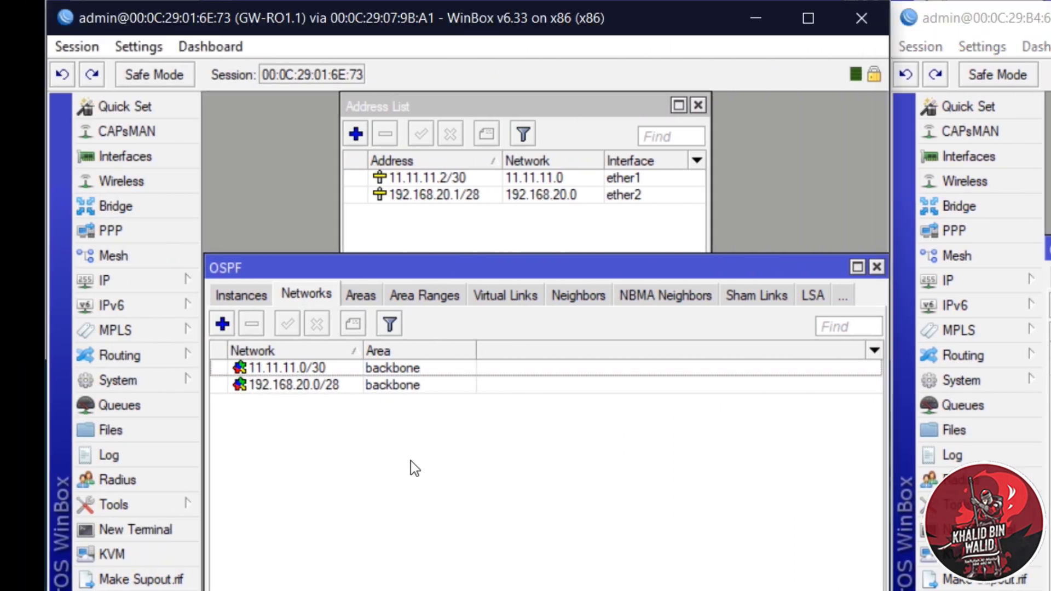
click(240, 301)
double_click(266, 369)
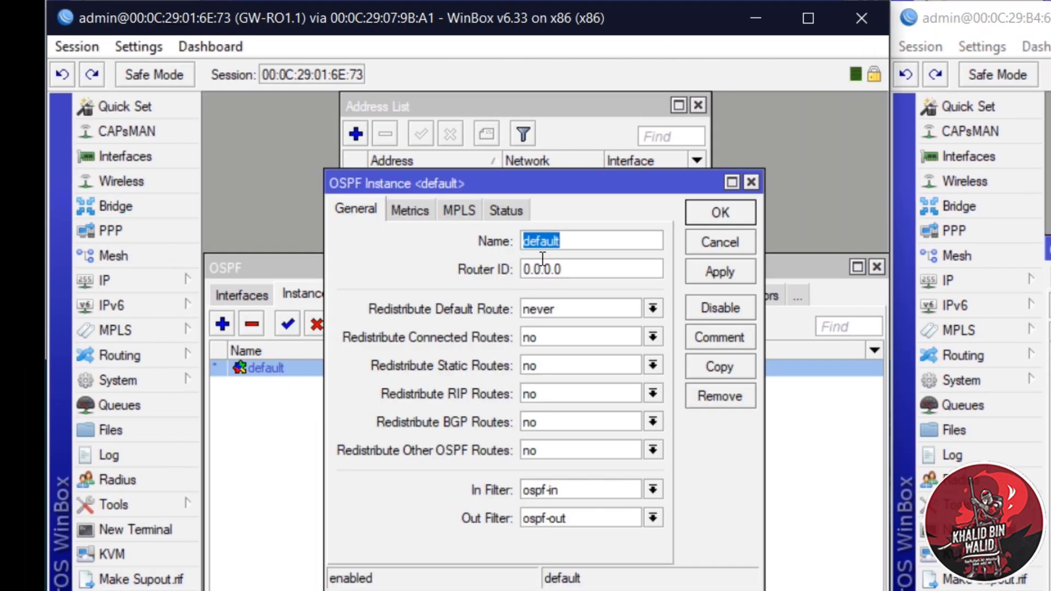
click(594, 317)
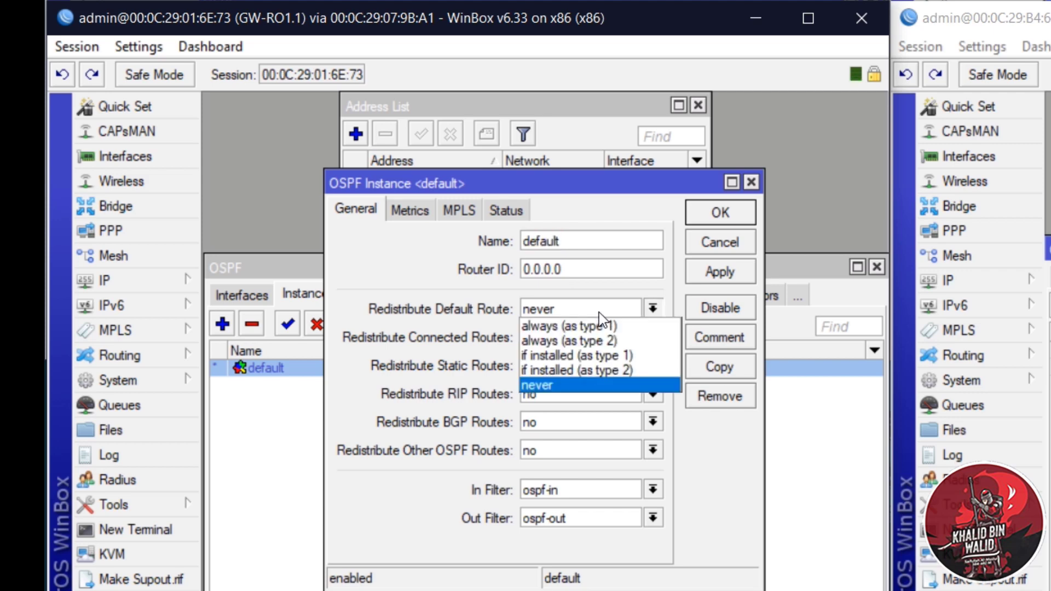
click(569, 326)
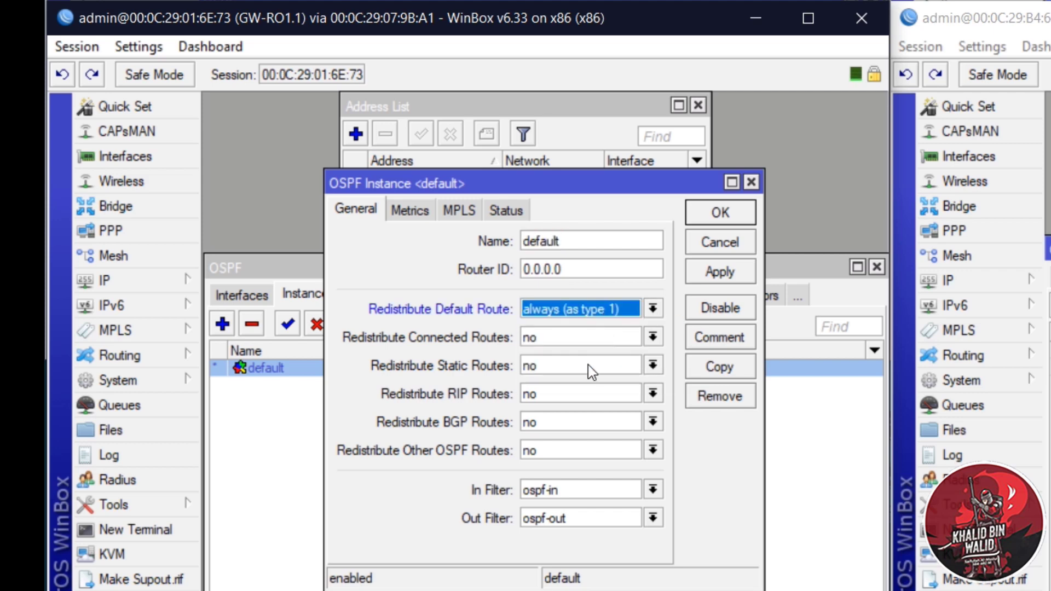
click(582, 422)
click(583, 438)
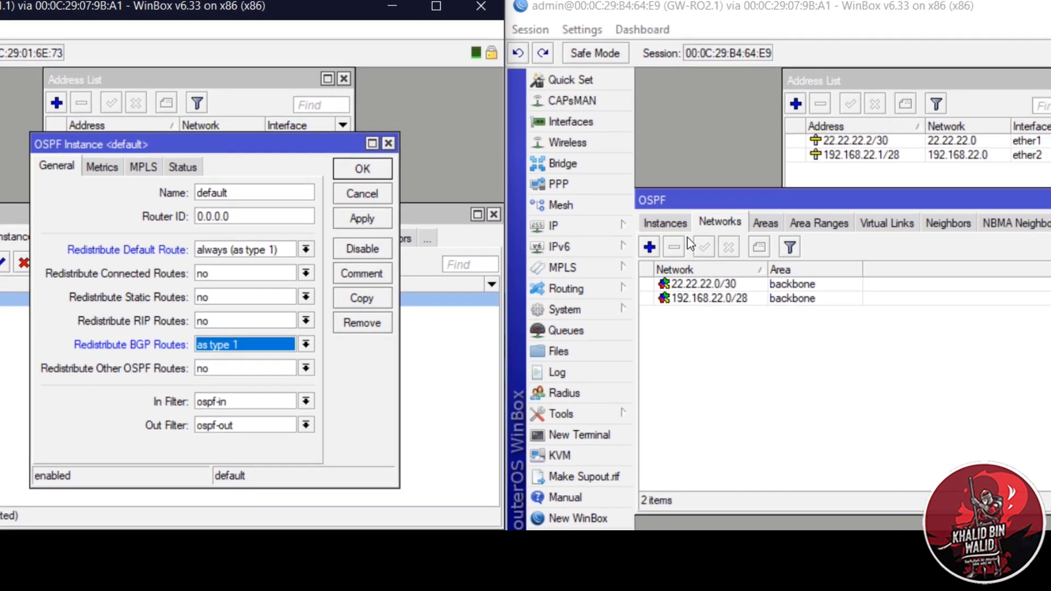
- In GW-RO2.1's default OSPF instance, set Redistribute Default Route to always (as type 1) and Redistribute Connected Routes to as type 1
click(839, 246)
double_click(880, 312)
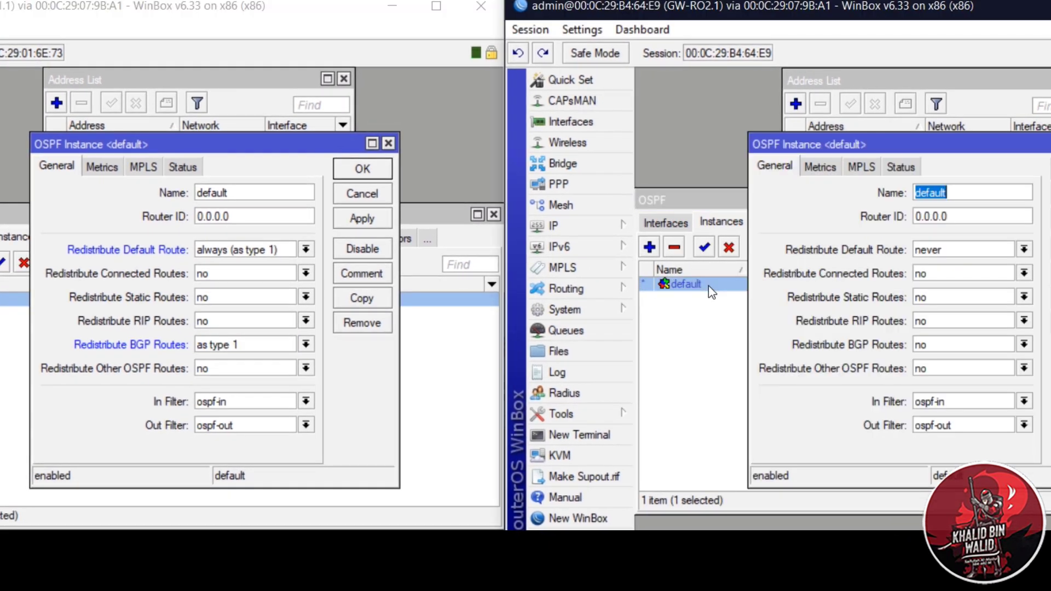
click(950, 259)
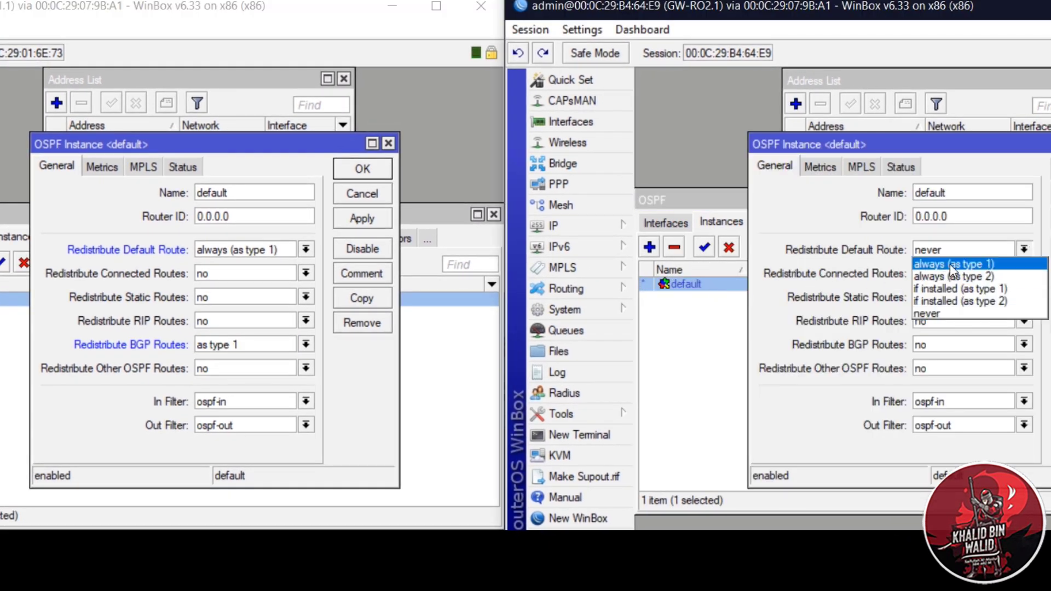
click(951, 264)
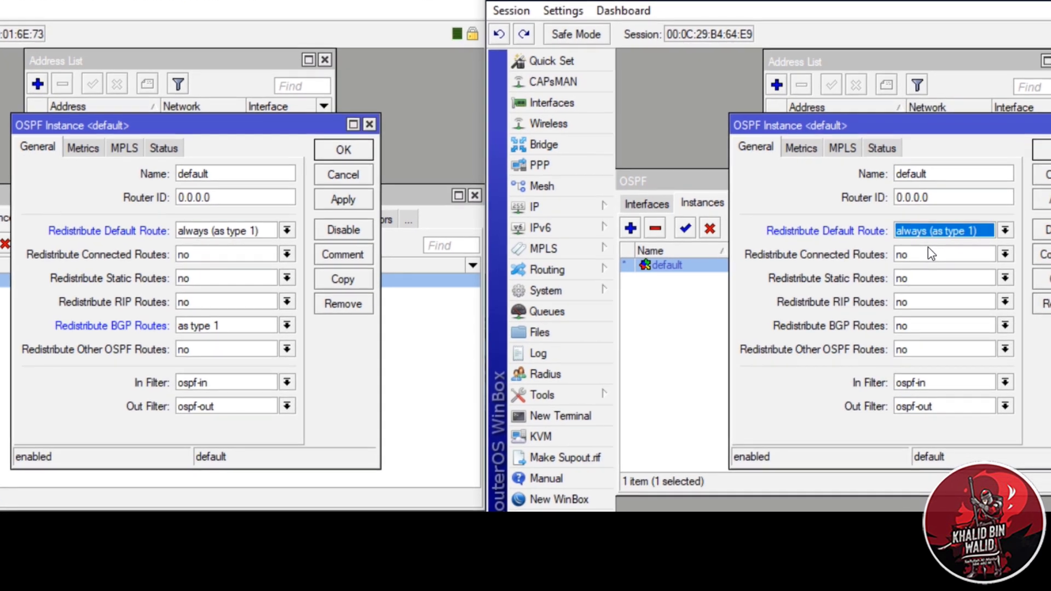
click(940, 274)
click(913, 269)
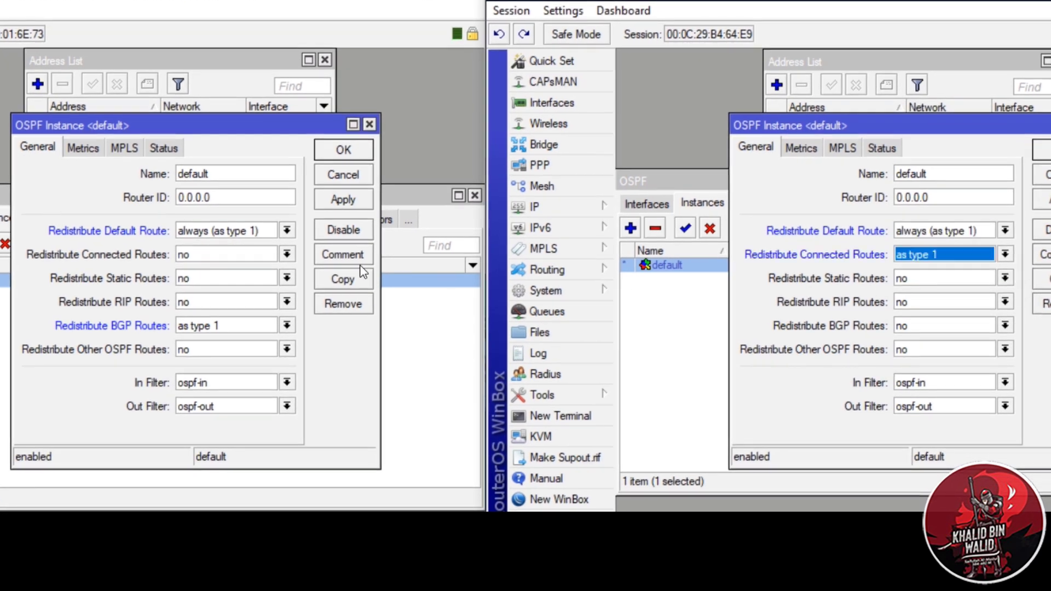
- Redistribute connected routes as type 1 on GW-RO1.1 and BGP routes as type 1 on GW-RO2.1, applying GW-RO1.1's instance settings
click(228, 259)
click(233, 266)
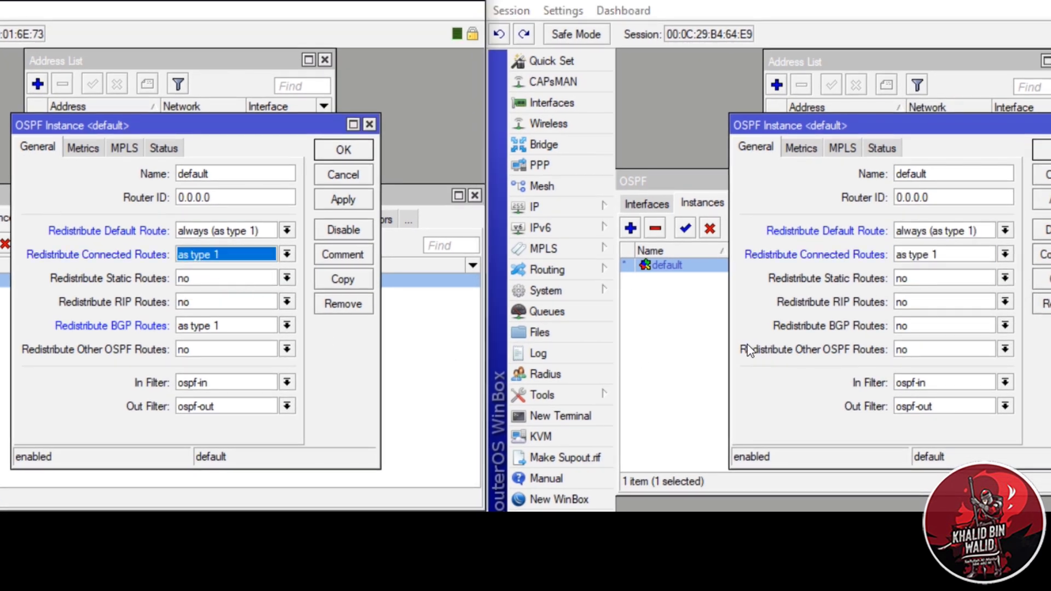
click(928, 330)
click(925, 339)
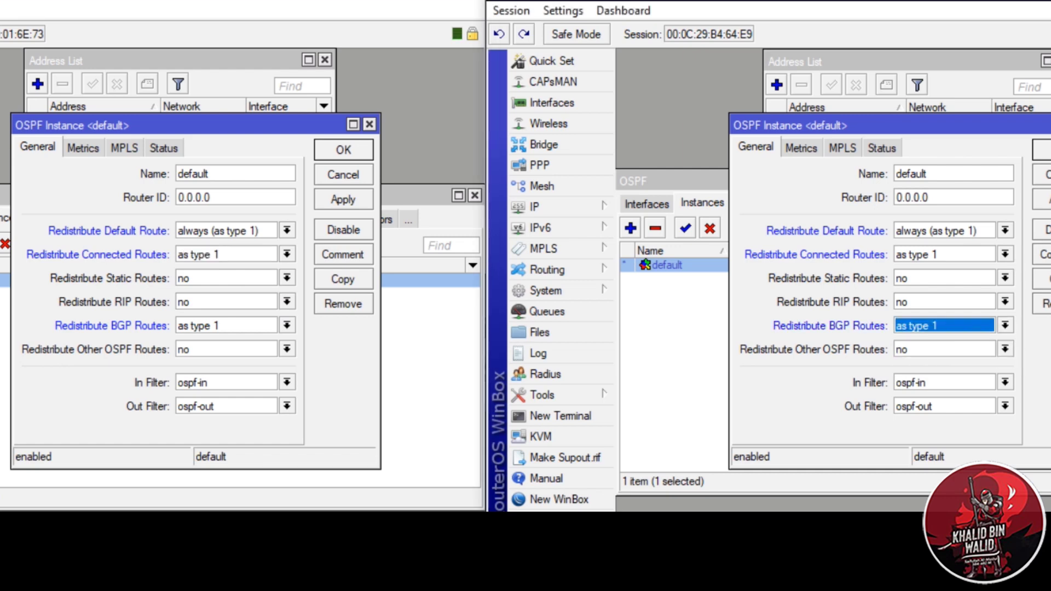
click(337, 200)
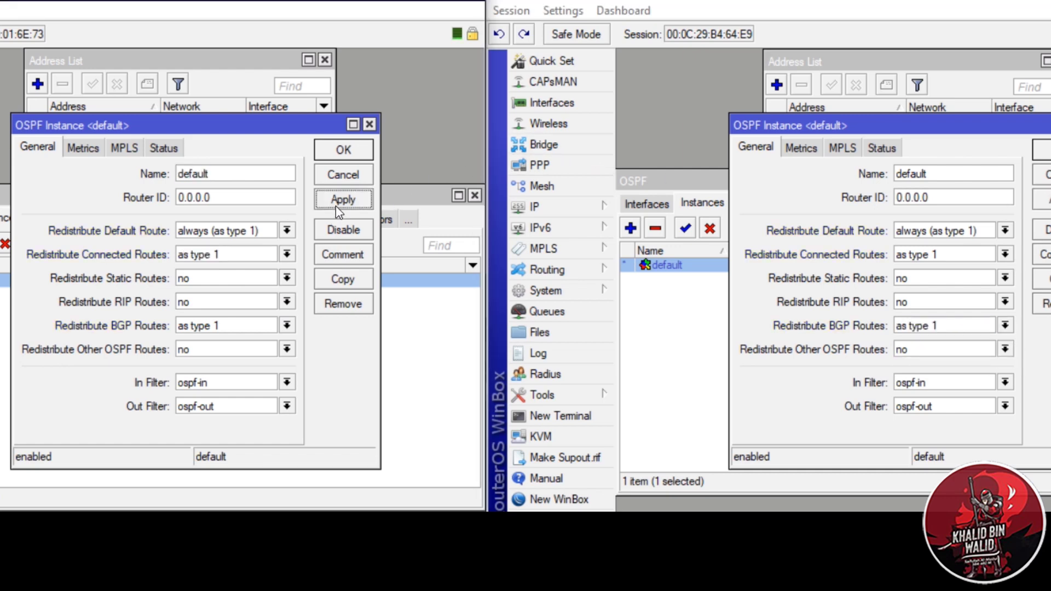
- Save the default OSPF instance settings on GW-RO1.1 and GW-RO2.1, and display GW-RO1.1's OSPF neighbors
click(341, 153)
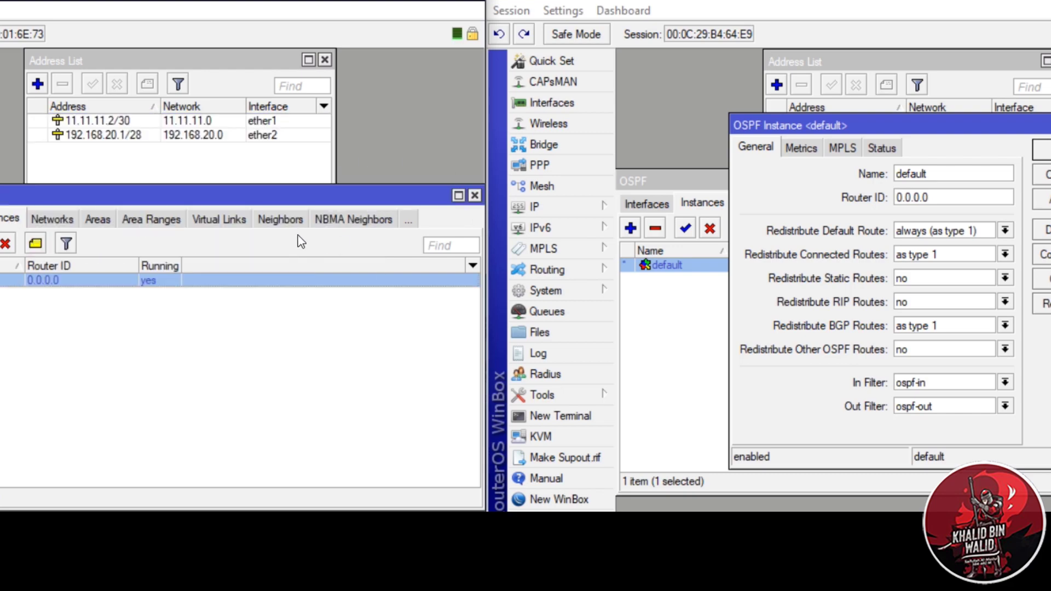
click(283, 222)
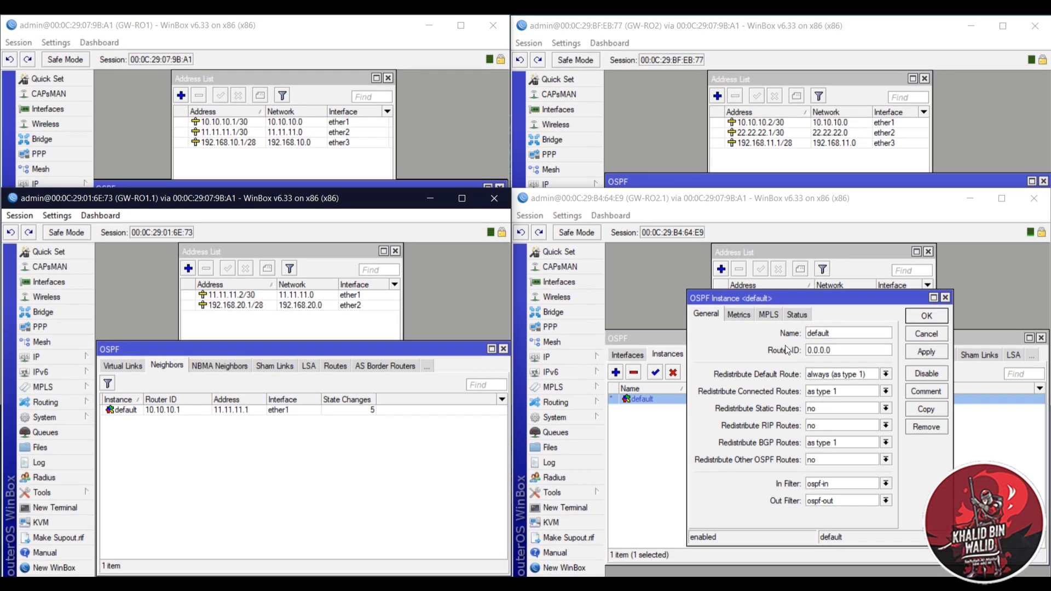
click(927, 349)
click(924, 318)
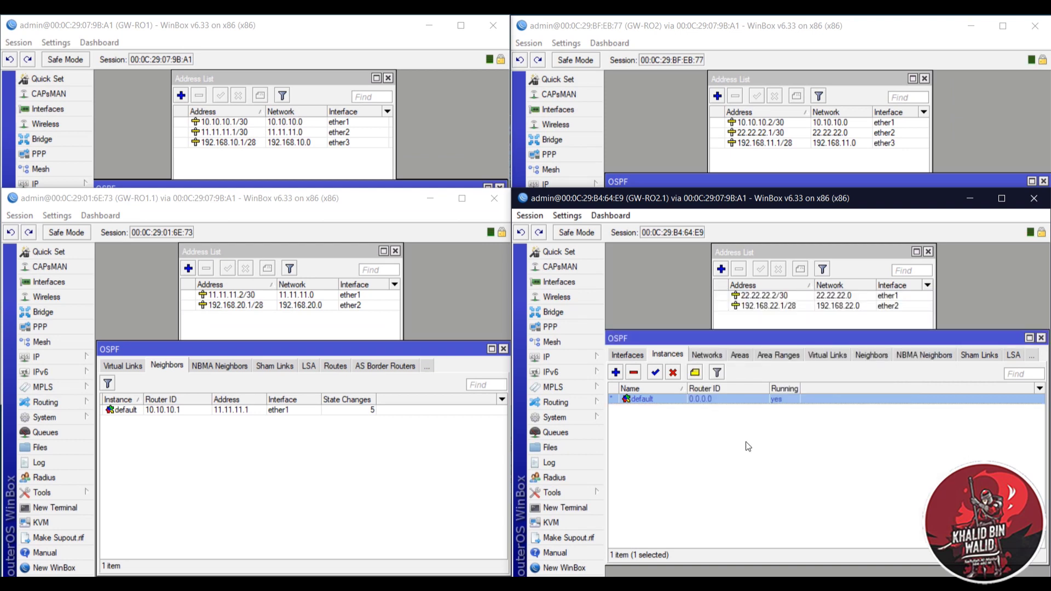
- Examine GW-RO2.1's OSPF neighbors and OSPF routes, and close its OSPF window
click(878, 355)
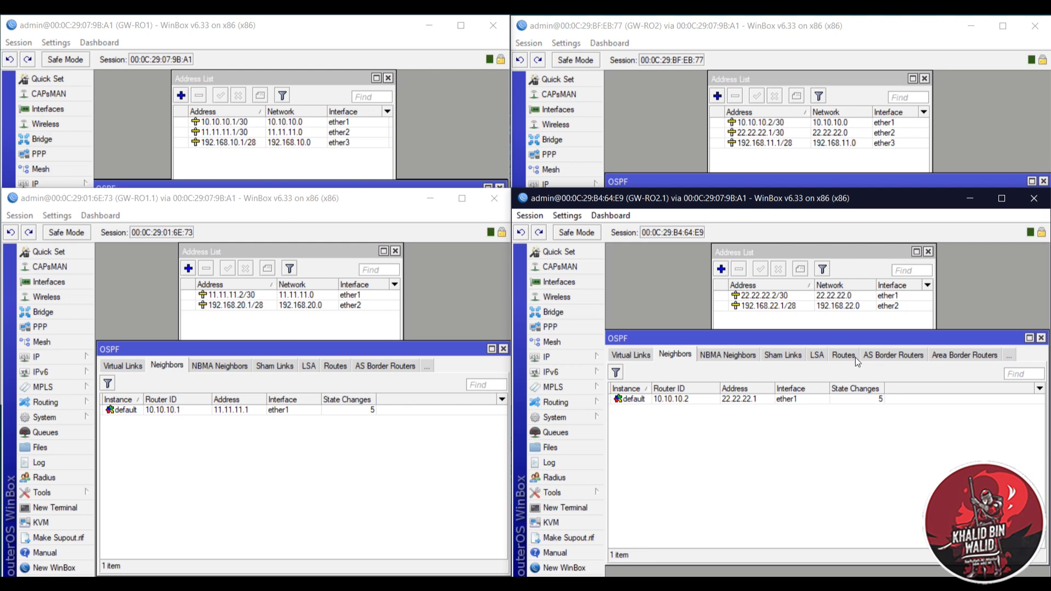
click(856, 361)
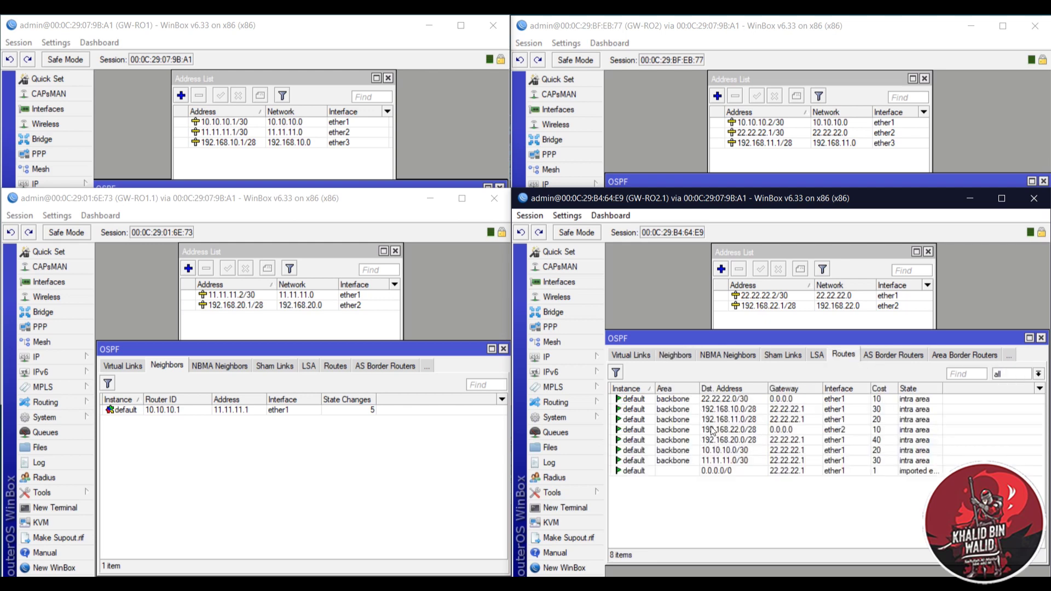
click(1041, 339)
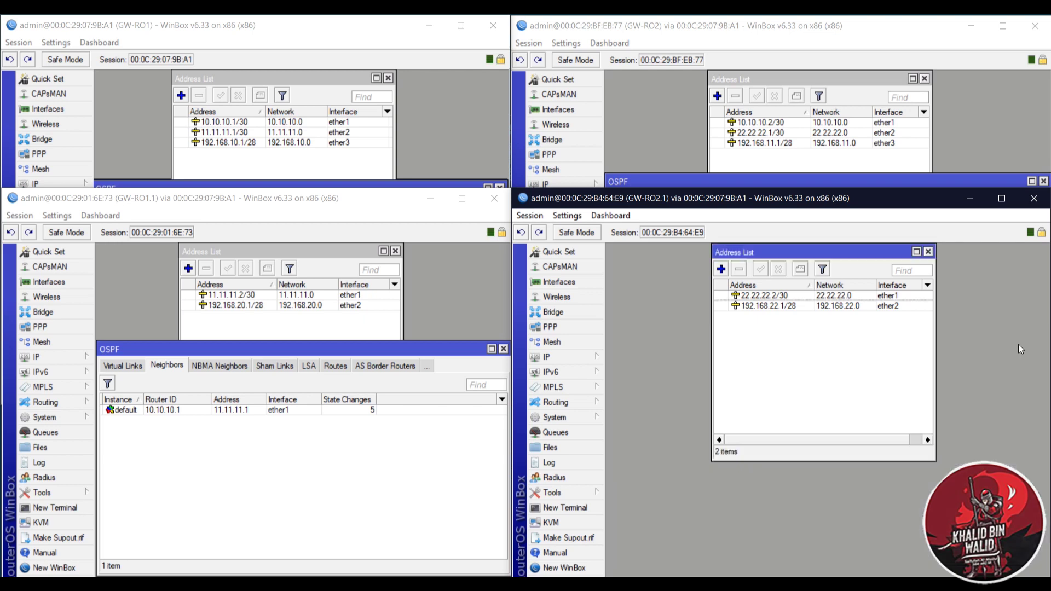
- Close GW-RO1.1's OSPF window, review its IP route list, and clear the route and address lists from the workspace
click(504, 349)
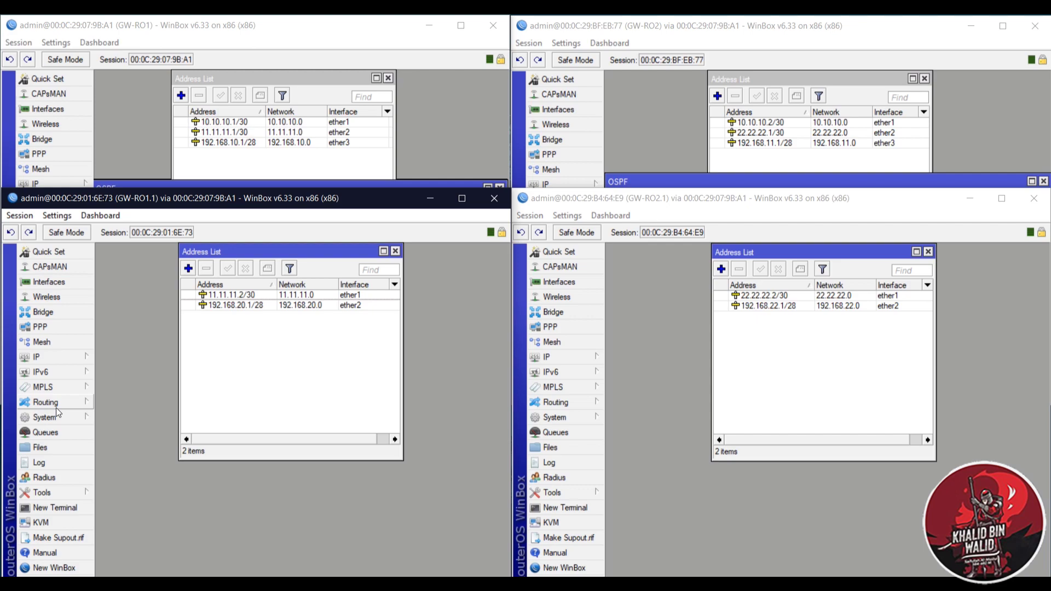
click(37, 357)
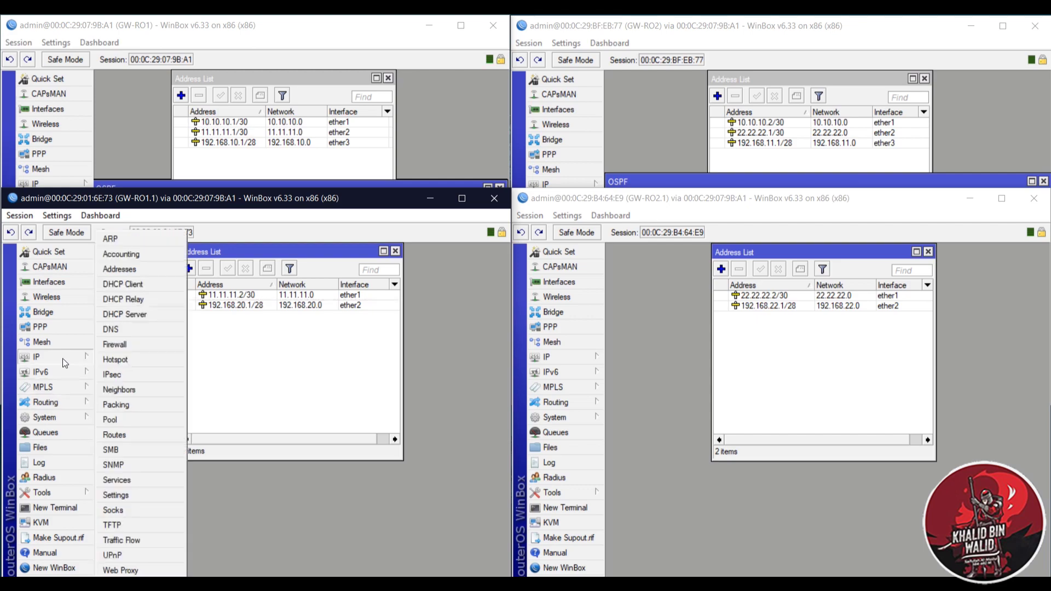
click(129, 437)
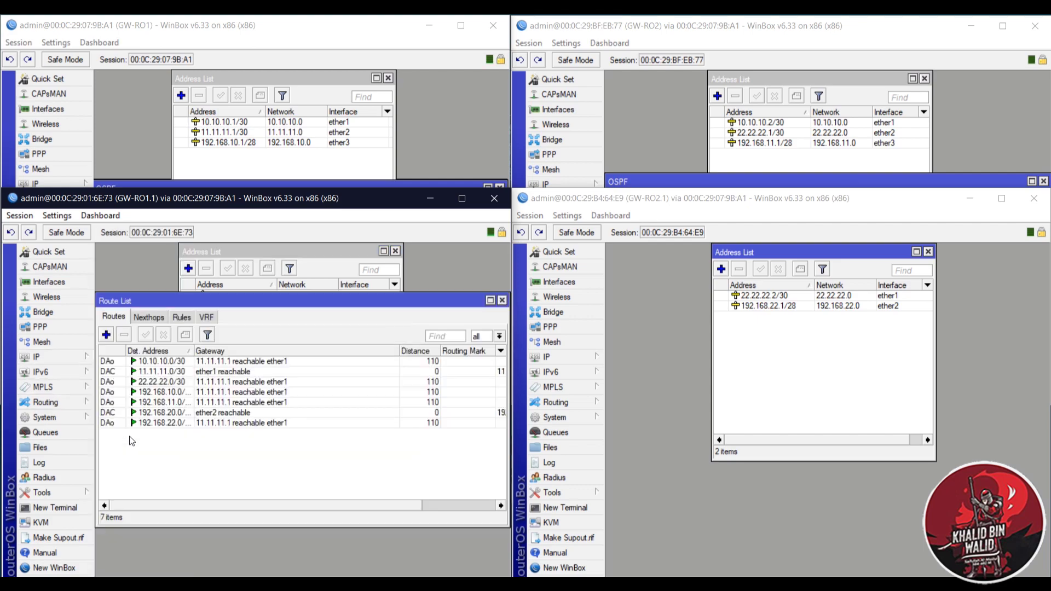
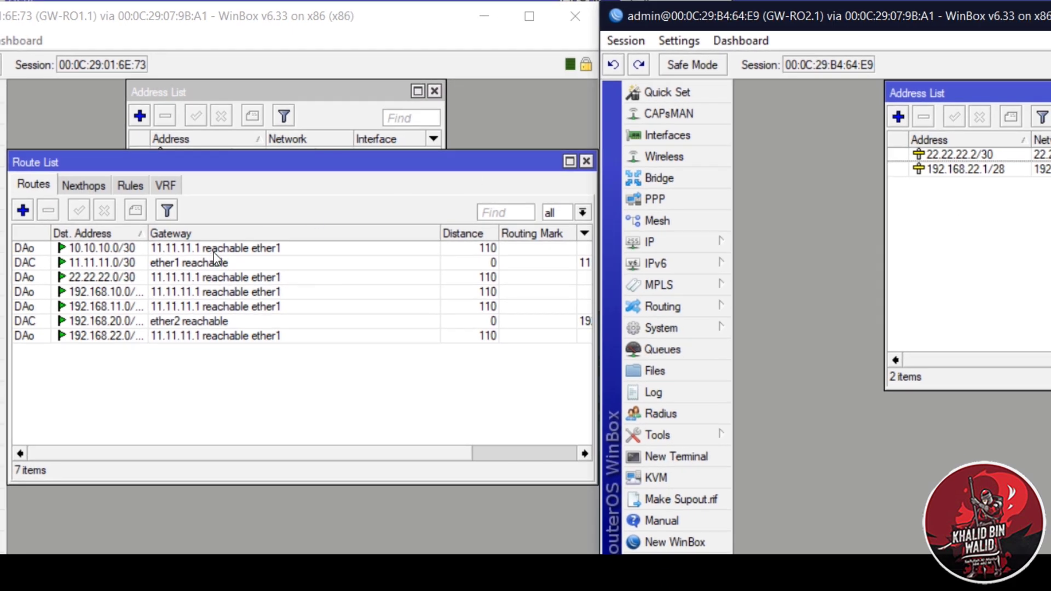
click(587, 162)
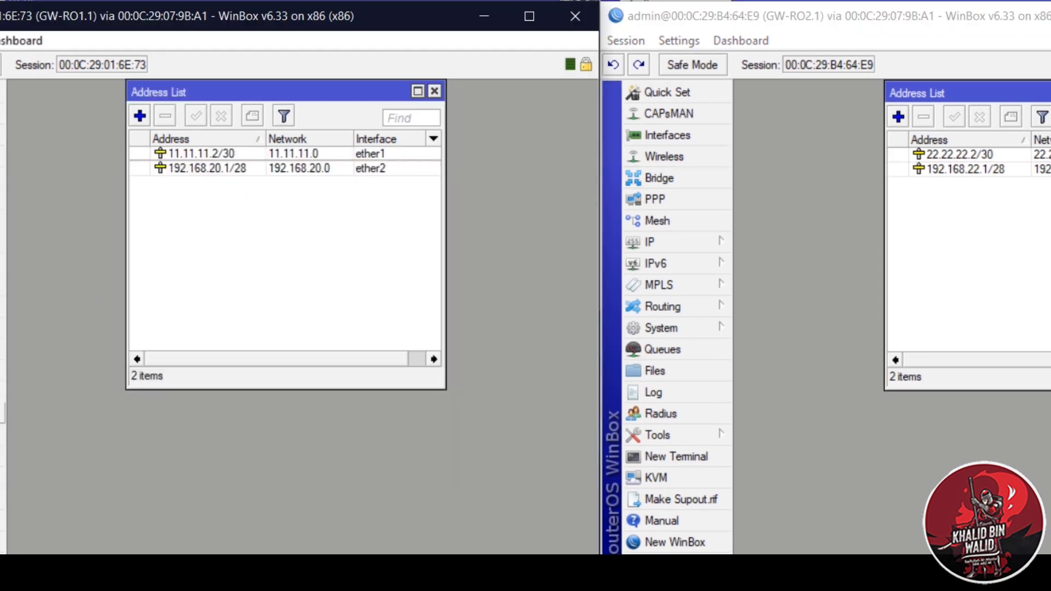
click(434, 91)
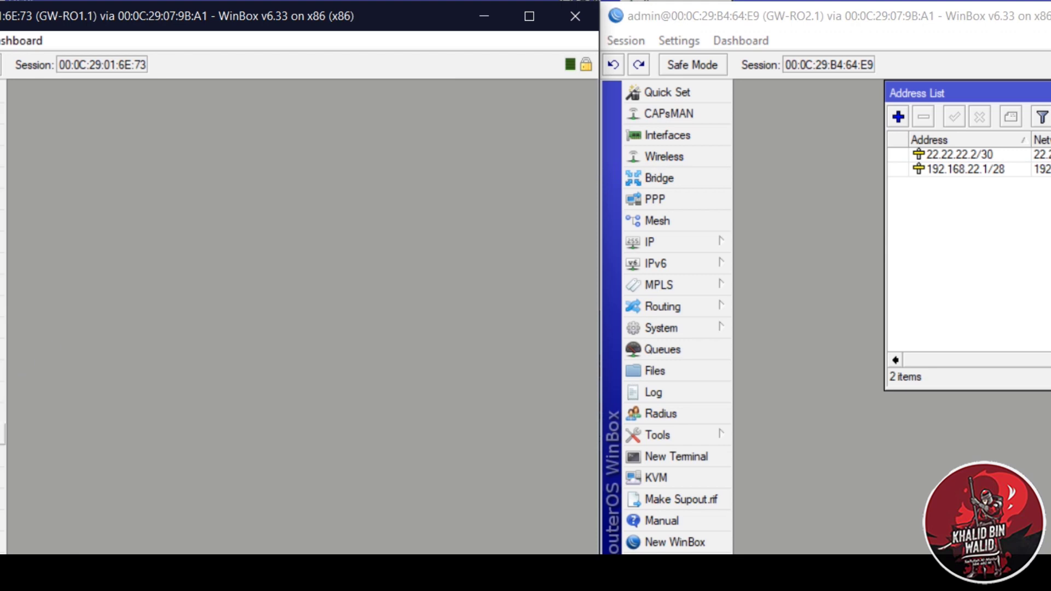
- Ping 22.22.22.2 from a new terminal on GW-RO1.1 and stop the ping after a few replies
click(3, 456)
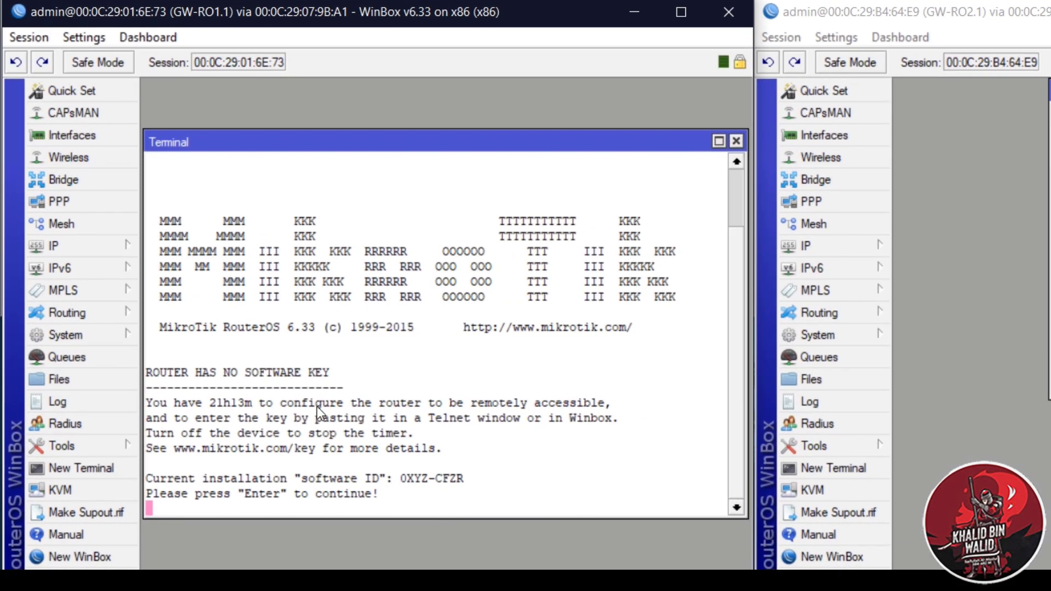
key(Return)
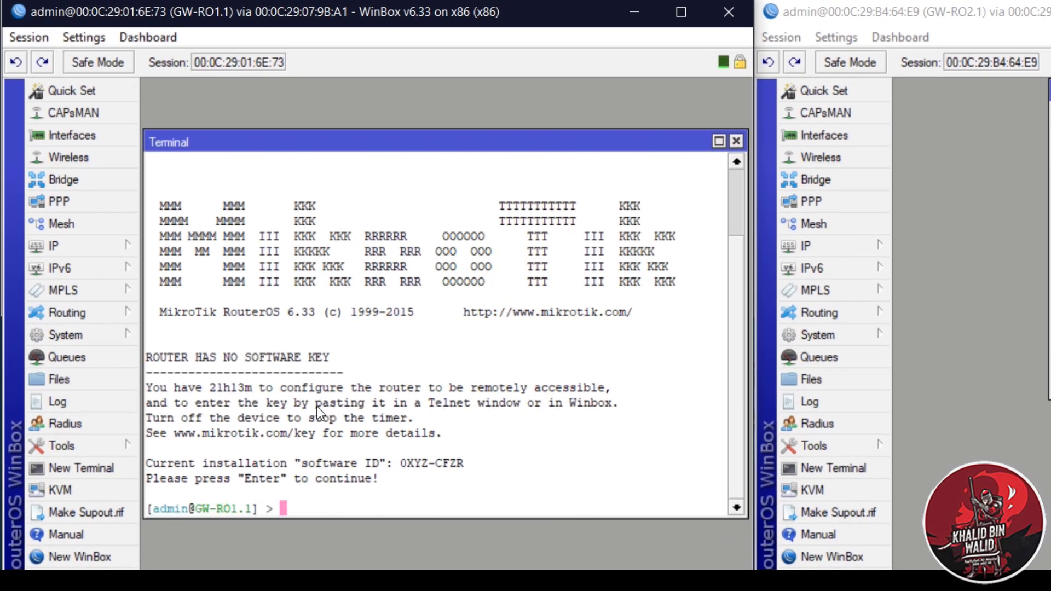
text(ping 22.22.22.)
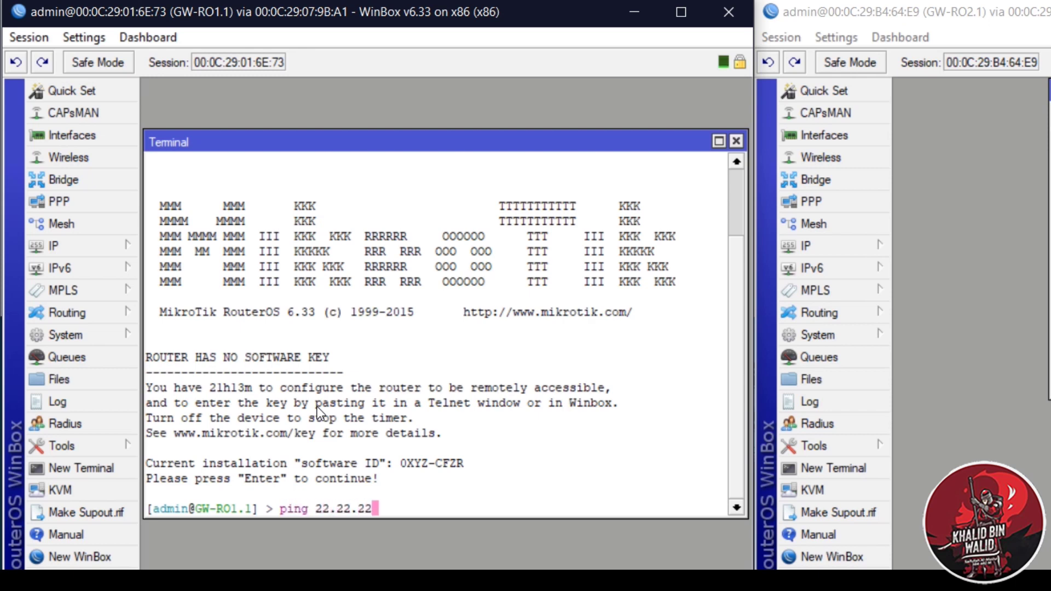
text(2)
key(Return)
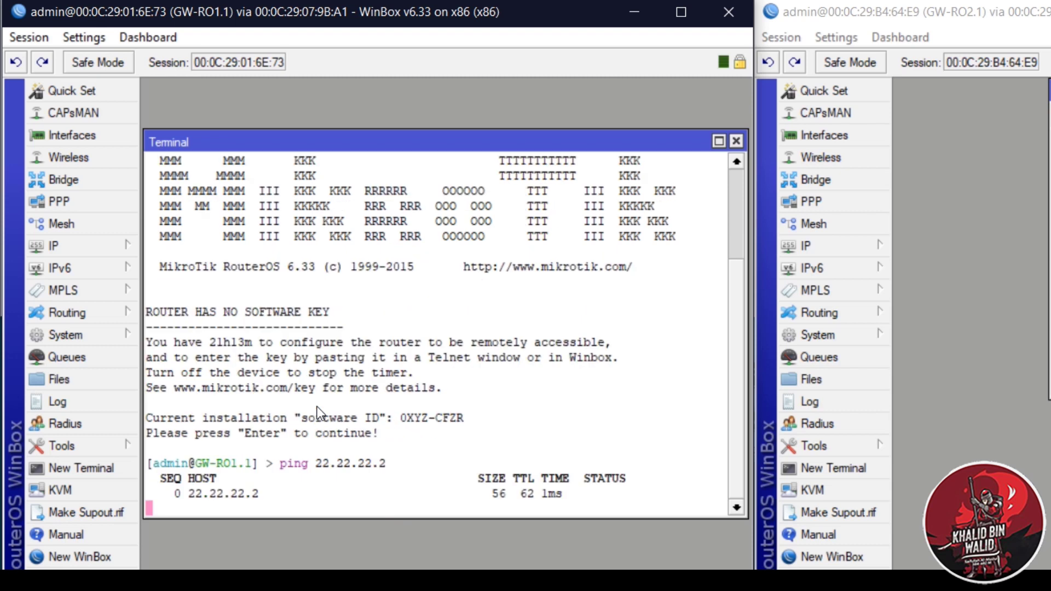
key(ctrl+c)
- Trace the route from GW-RO1.1 to 22.22.22.2 with tool traceroute, quit it, and check the final hop
text(tool )
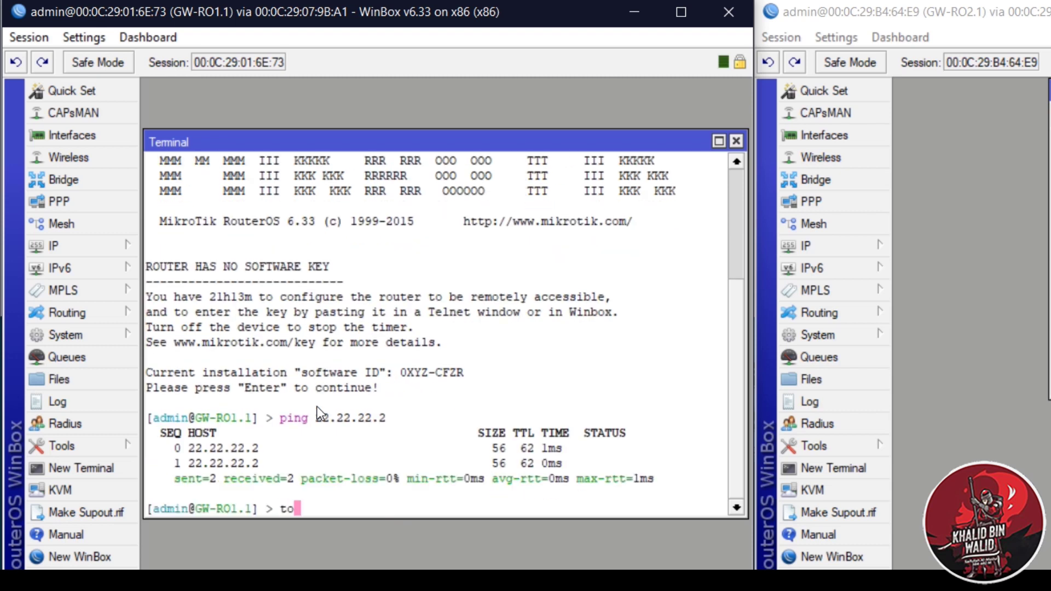
text(tra)
key(Tab)
text(2)
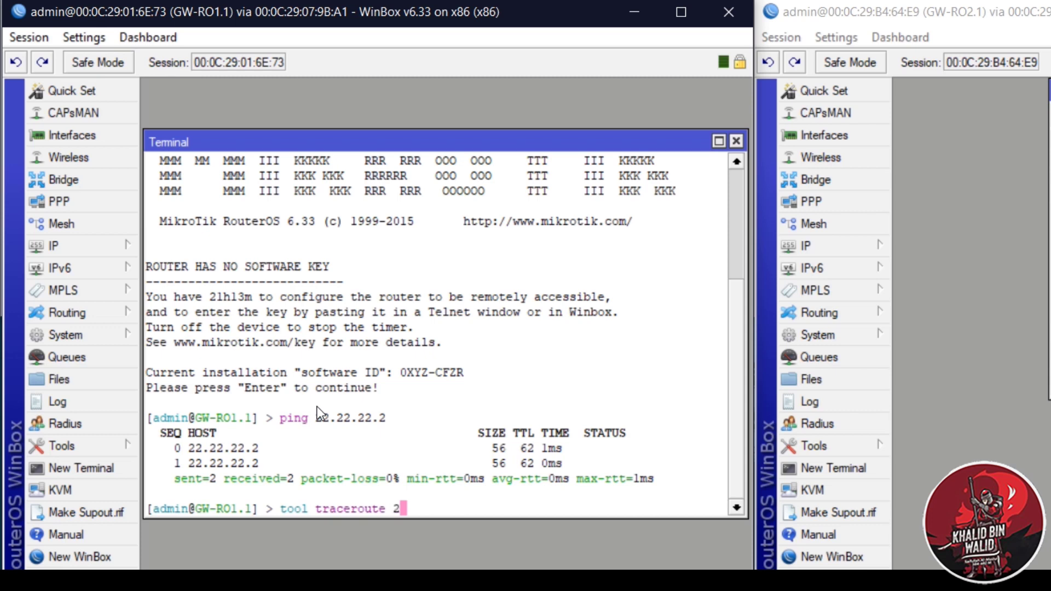
text(2.22.22.2)
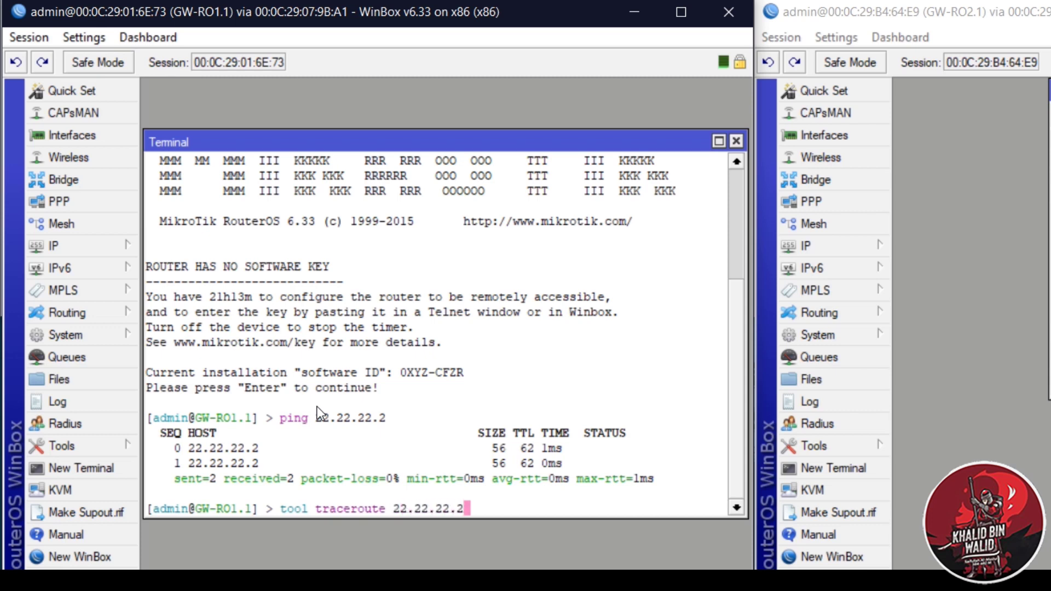
key(Return)
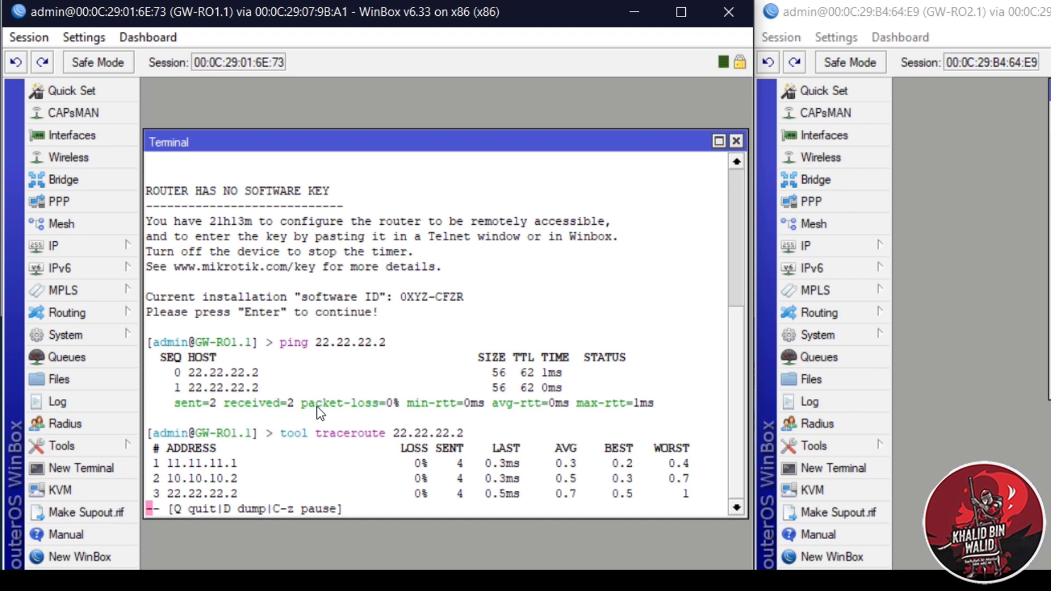
key(q)
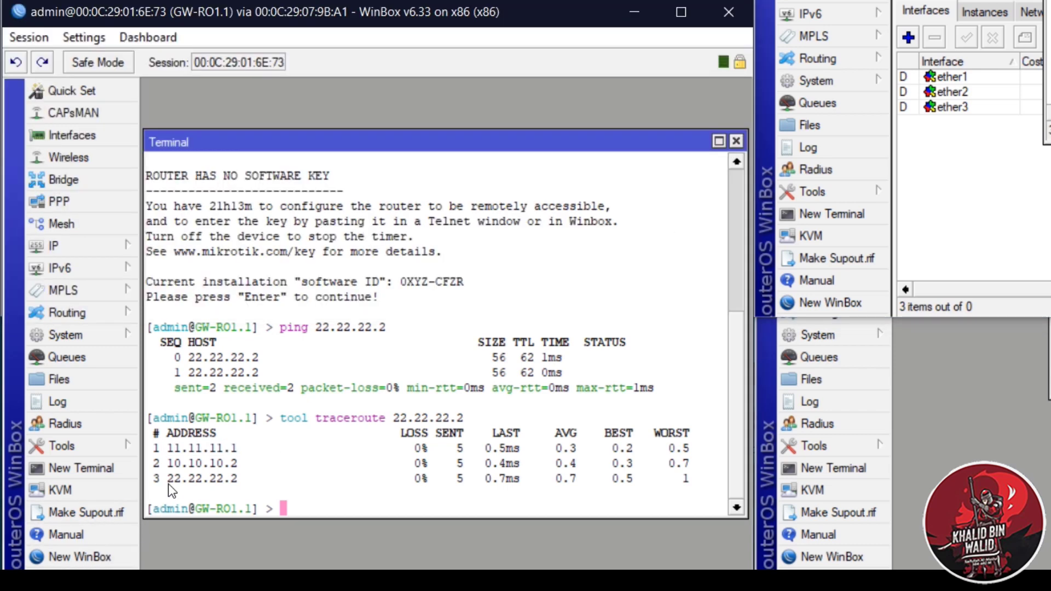
drag(166, 478, 241, 478)
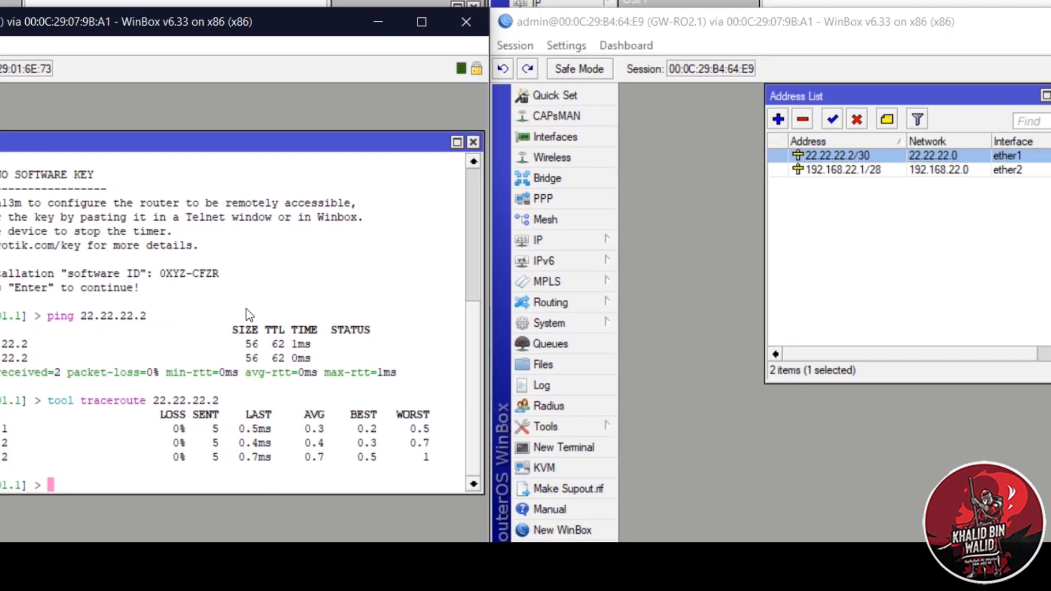
- Open a terminal on GW-RO2.1, run tool traceroute to 11.11.11.2, and quit the trace
click(926, 230)
click(590, 448)
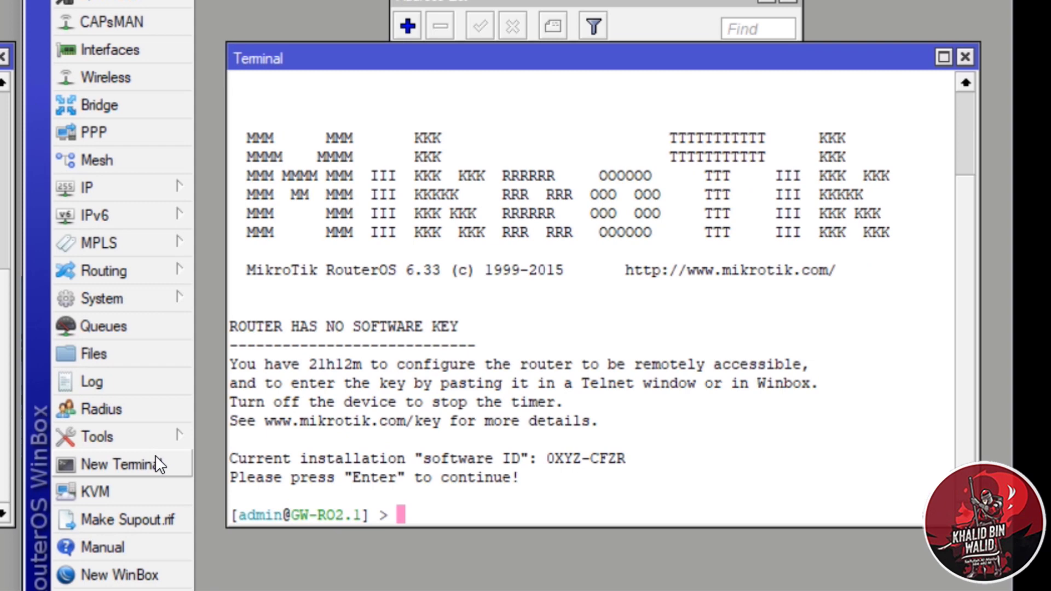
text(tool trac)
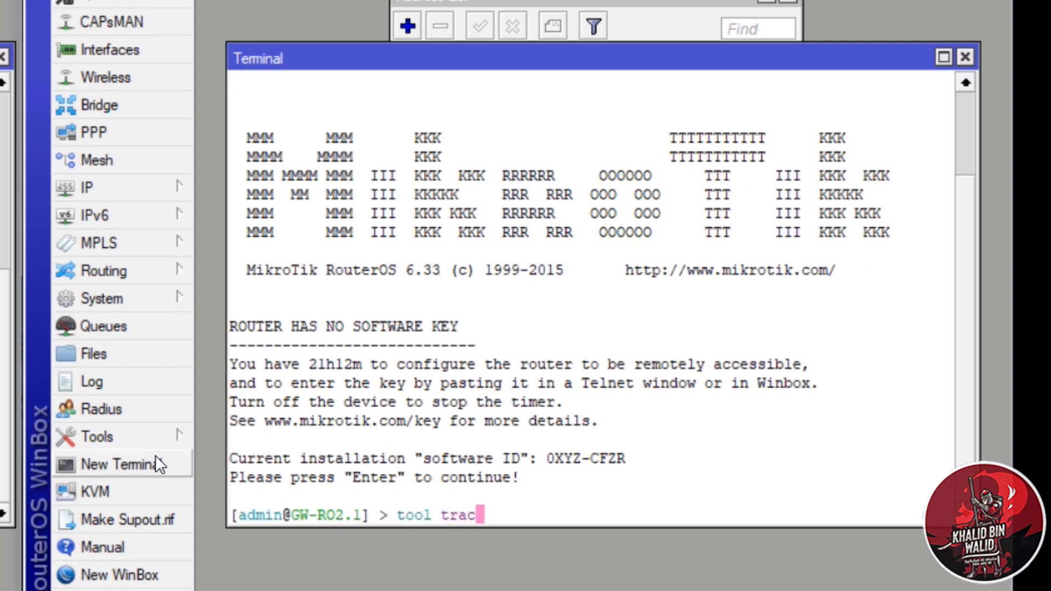
key(Tab)
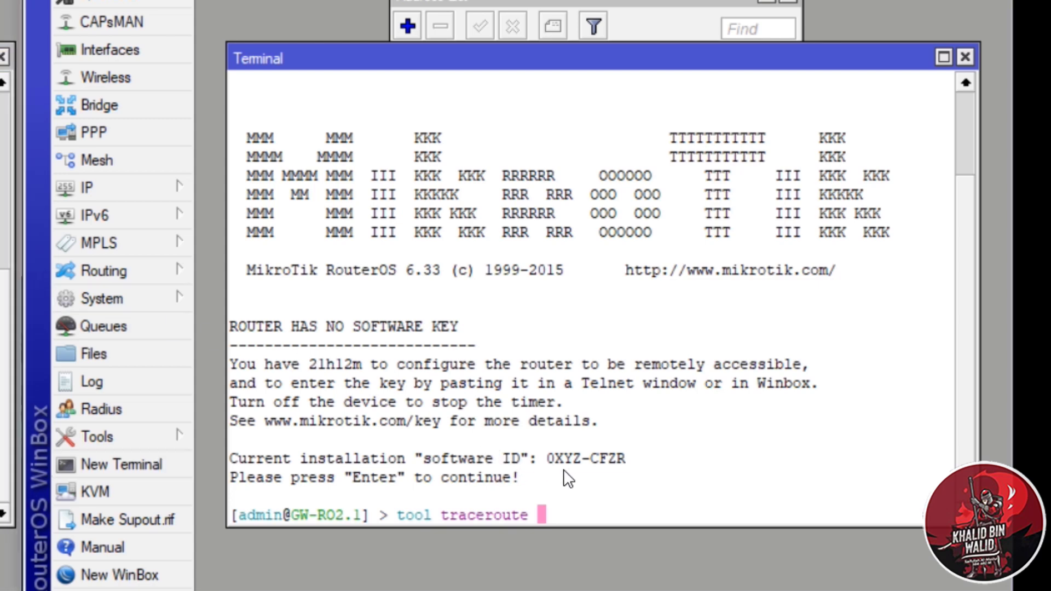
text(11.11.11.)
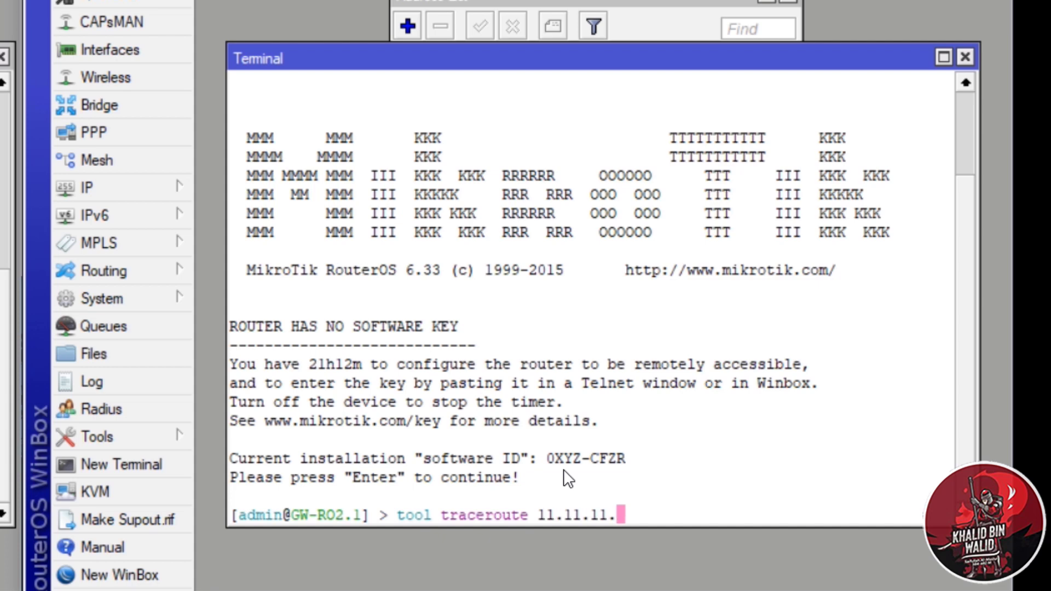
text(2)
key(Return)
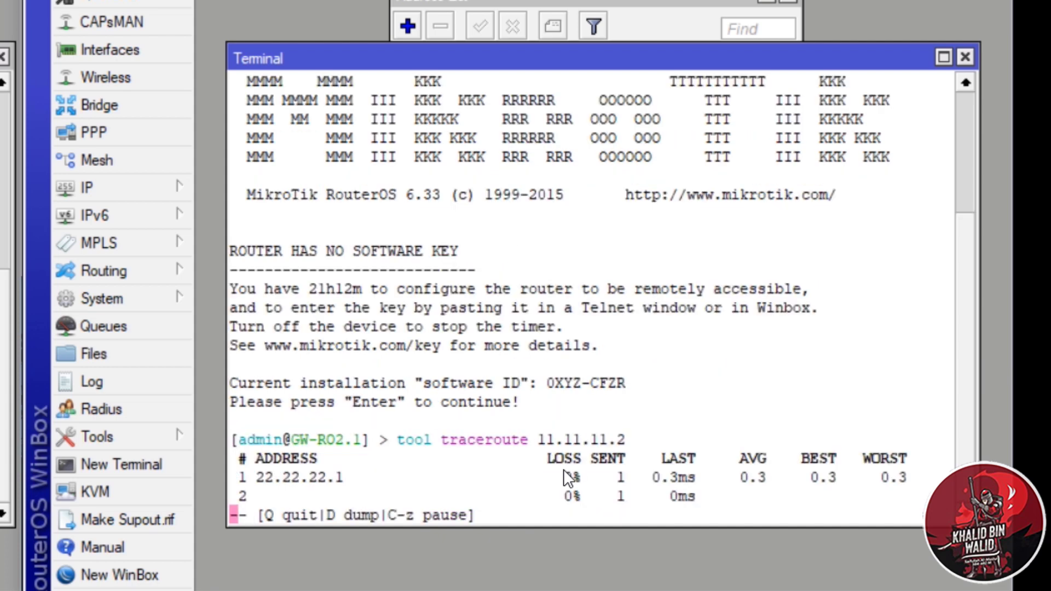
key(q)
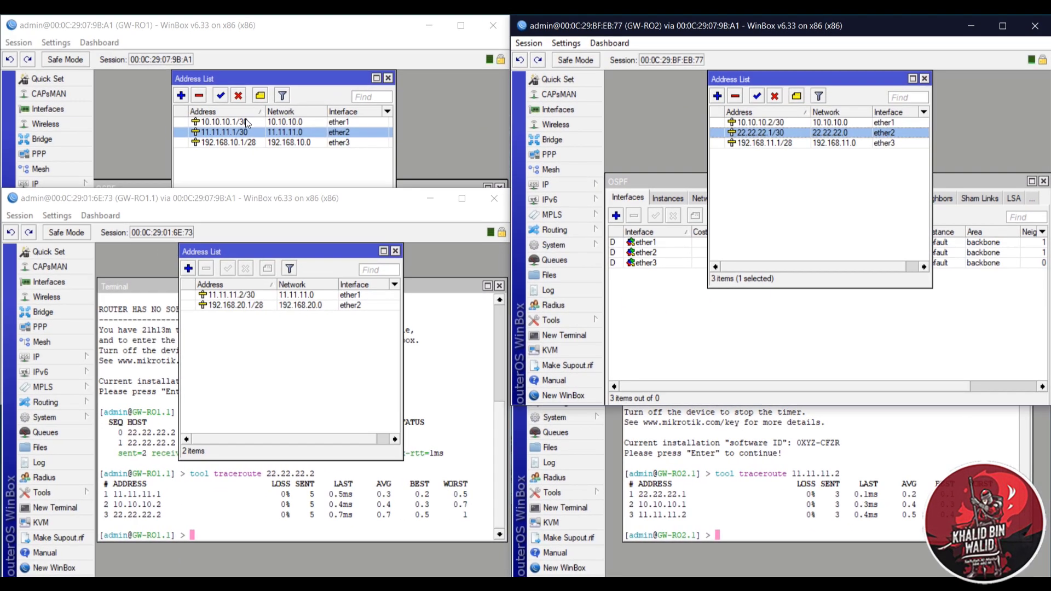
- Compare the traceroute hops with the ether1 addresses in the address lists of GW-RO1 and GW-RO1.1
click(245, 121)
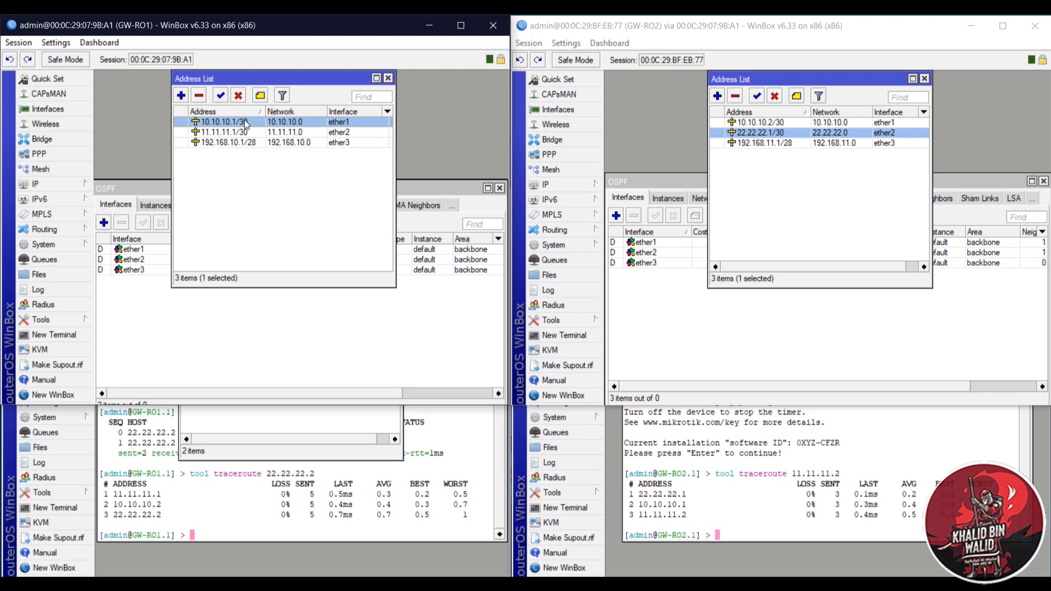
click(261, 419)
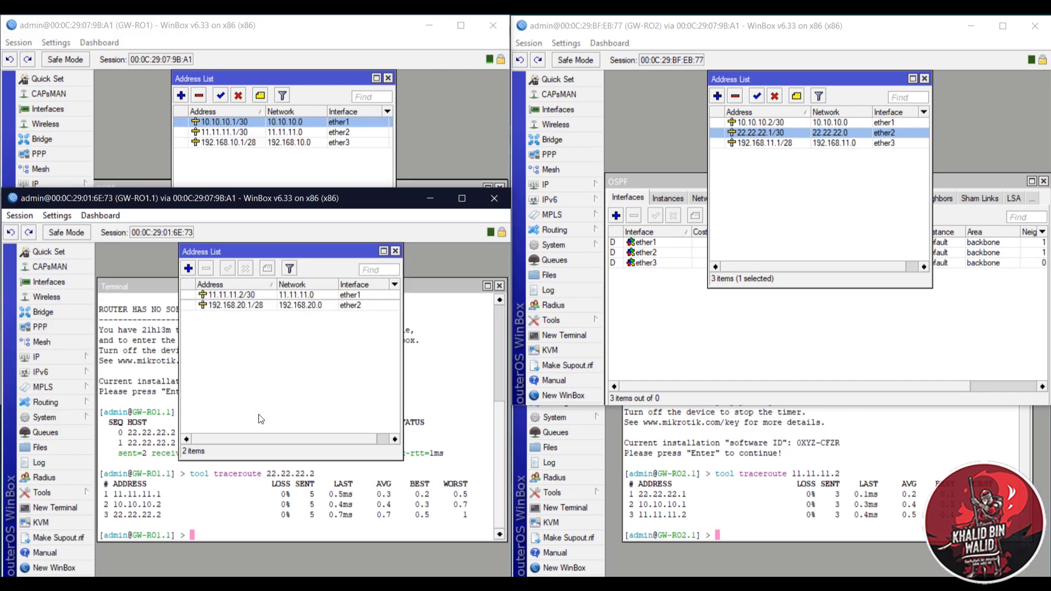
click(251, 295)
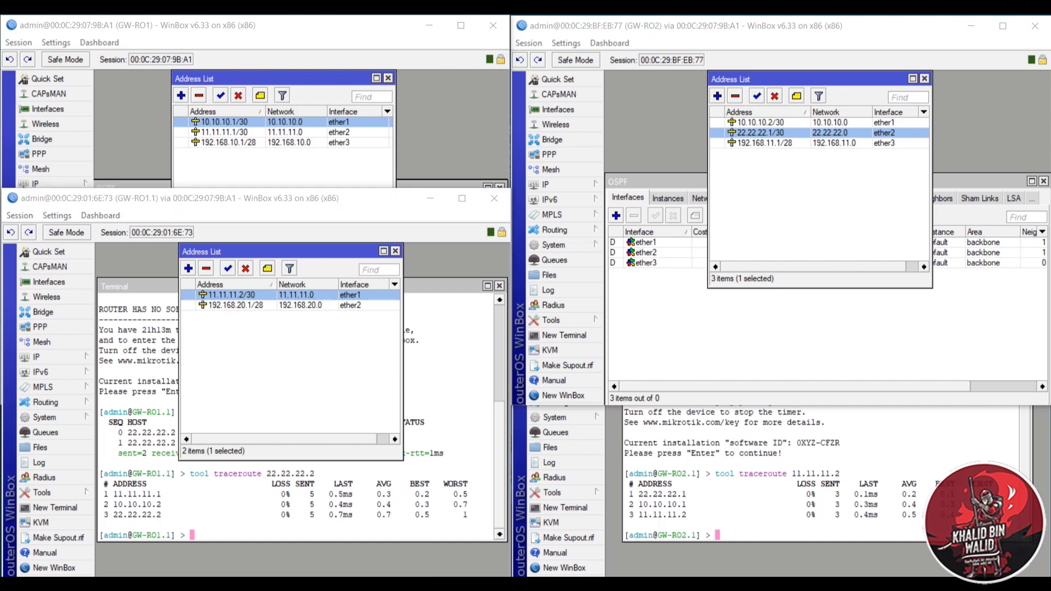
- Switch to the CLT-RO1 virtual machine in VMware Workstation, run ip a in a terminal, and check the ens33 address
mouse_move(419, 576)
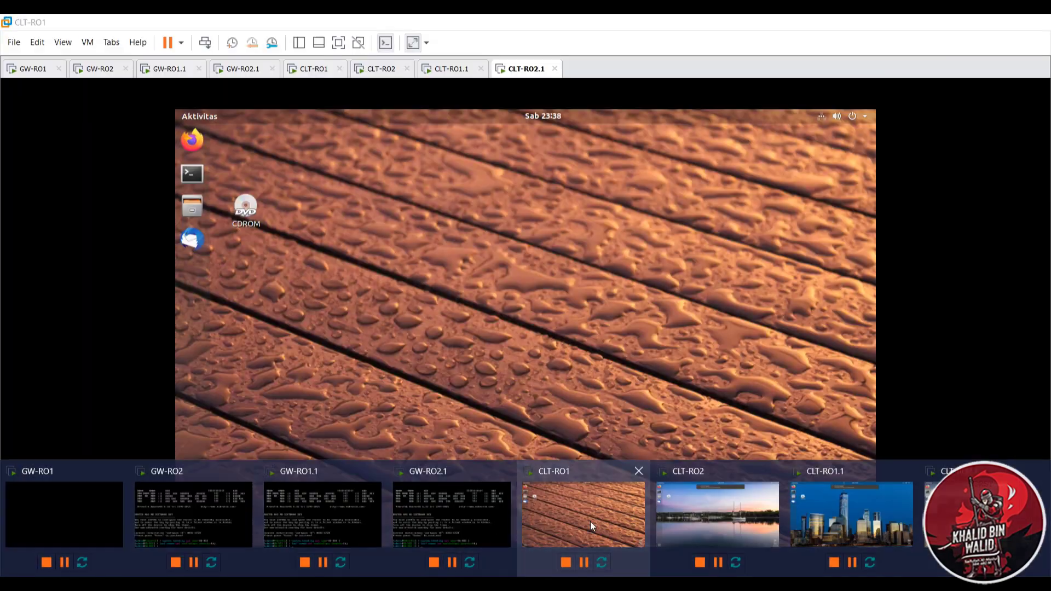
click(590, 521)
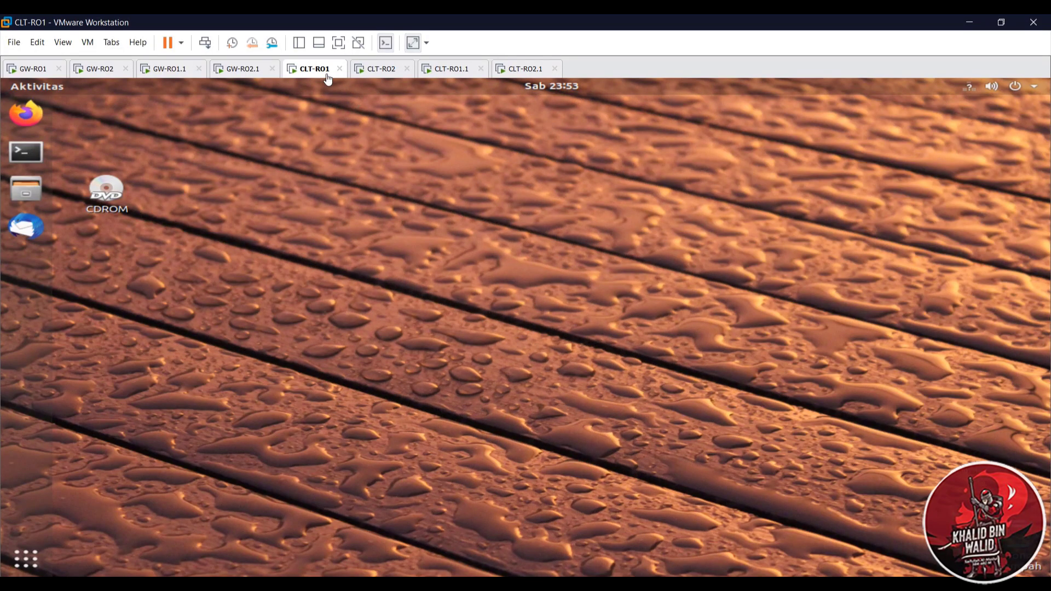
click(25, 151)
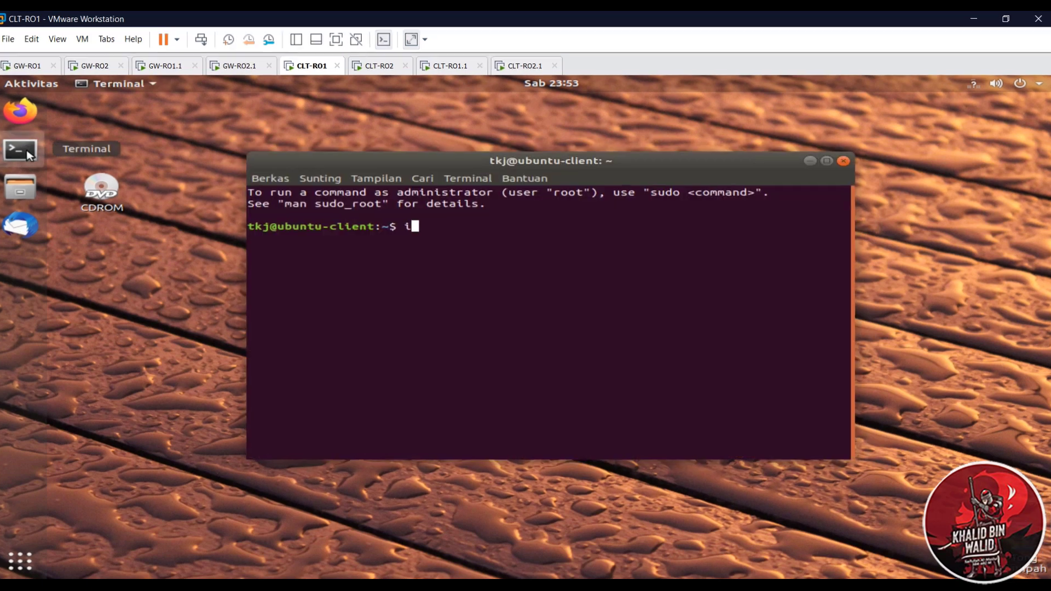
text(ip a)
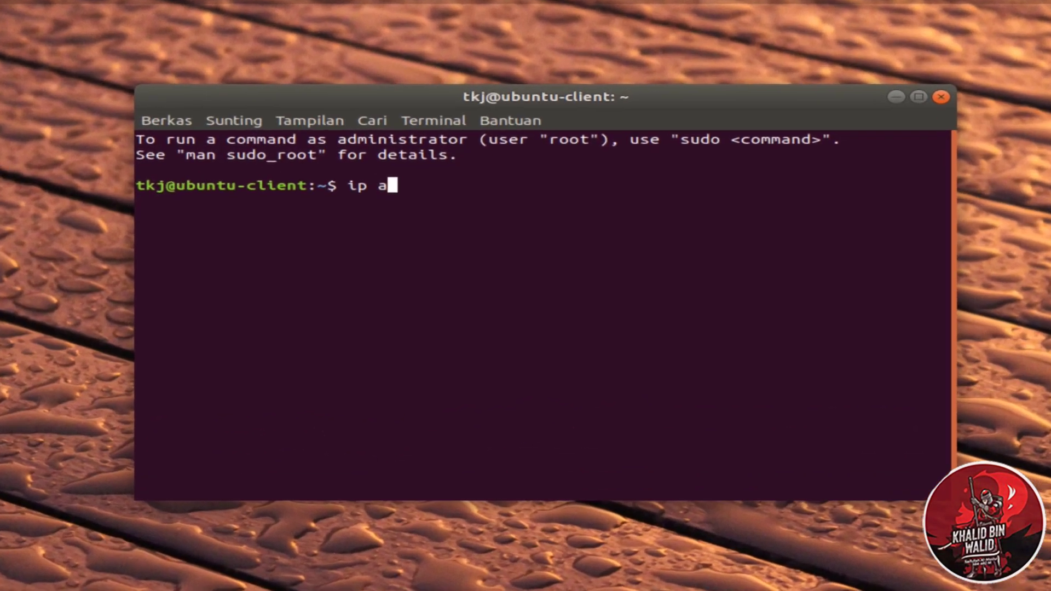
key(Return)
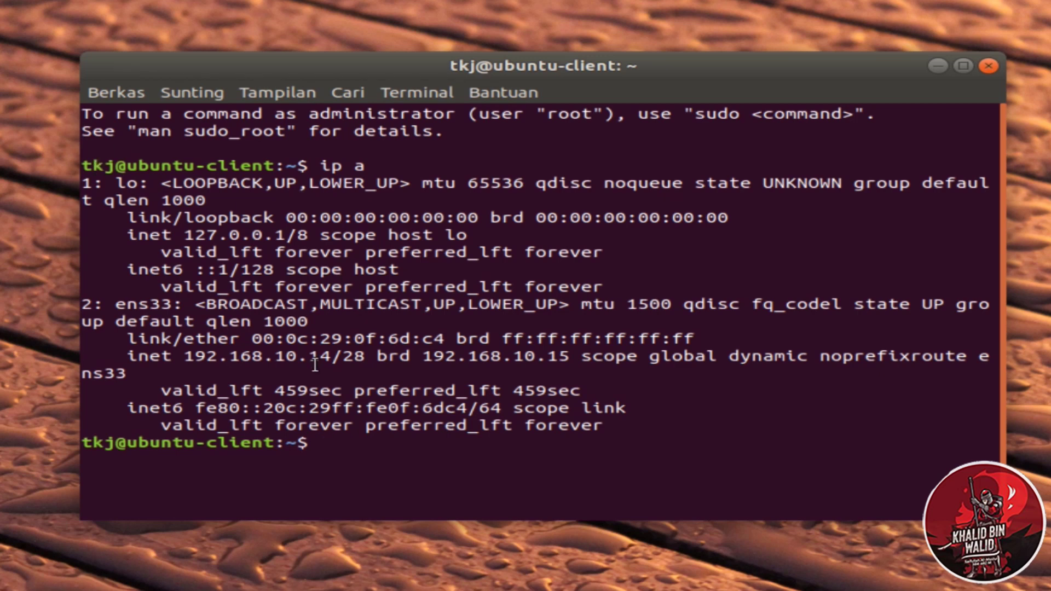
drag(275, 355, 331, 356)
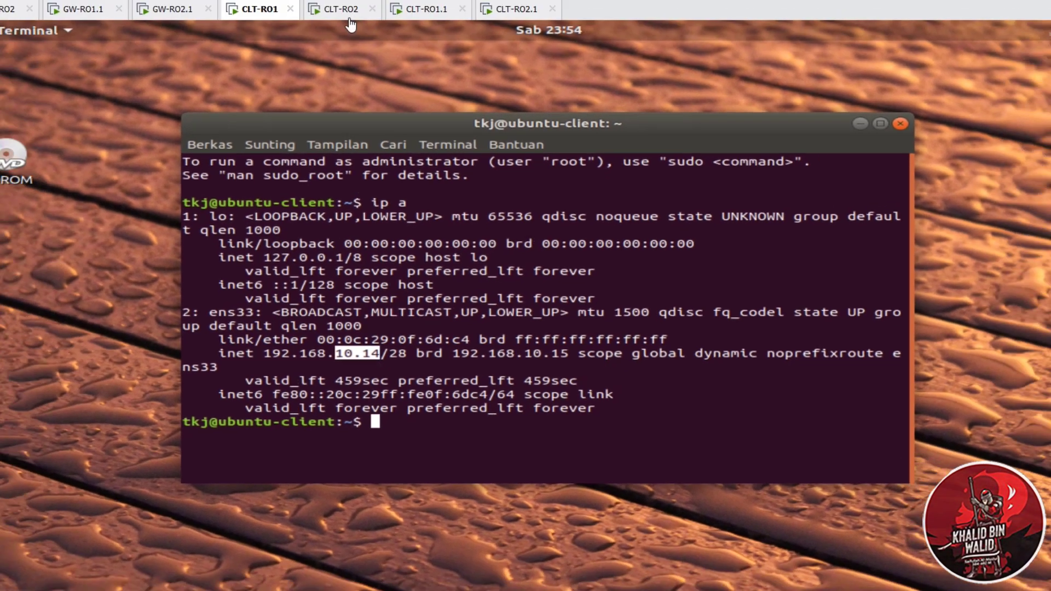
- Run ip a in a terminal on CLT-RO2 and check the address of its ens33 interface
click(341, 10)
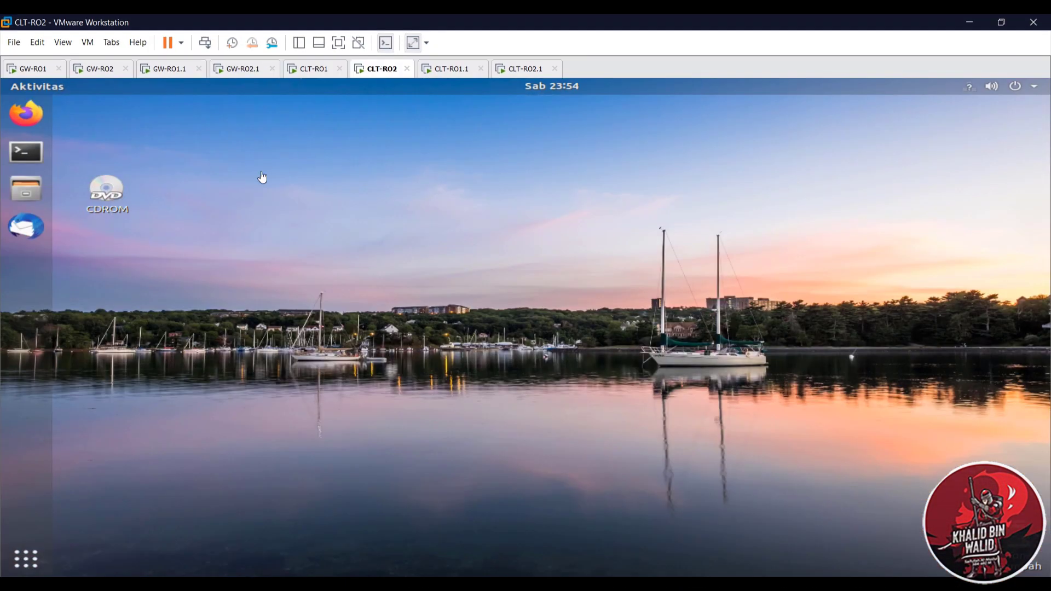
click(22, 147)
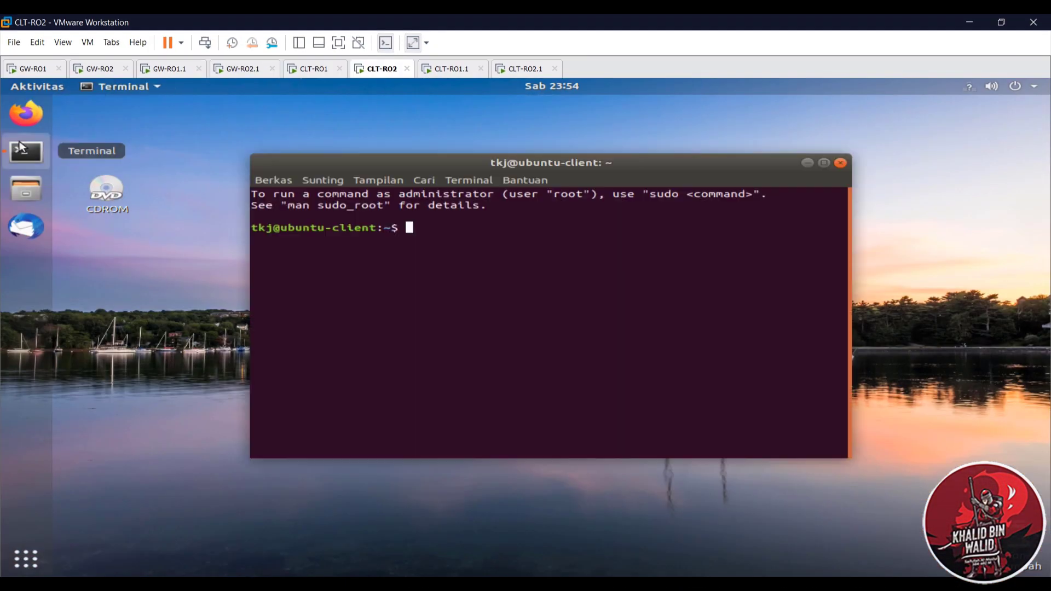
text(ip a)
key(Return)
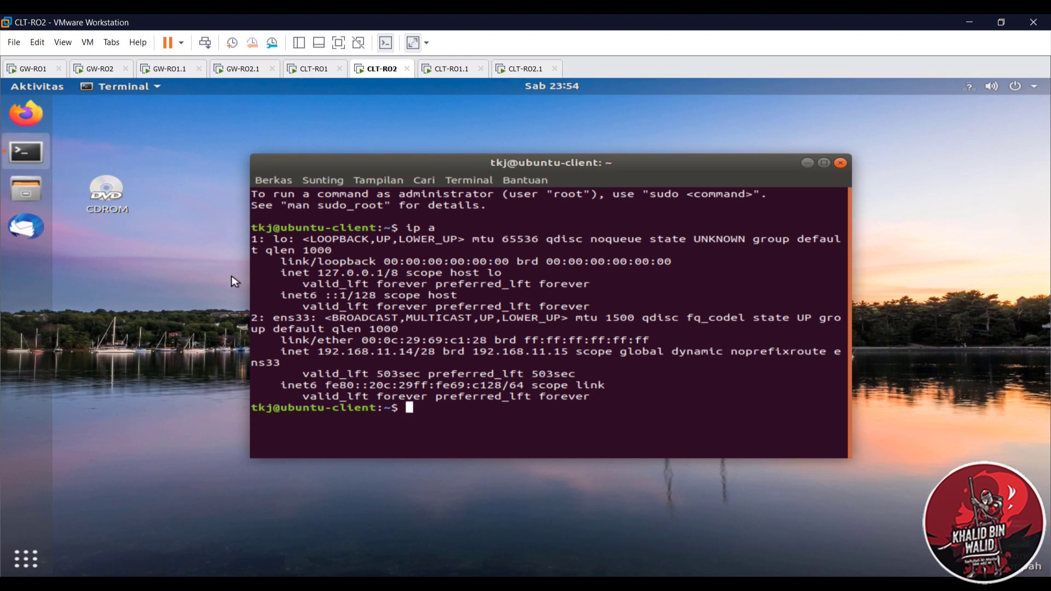
drag(376, 355, 404, 356)
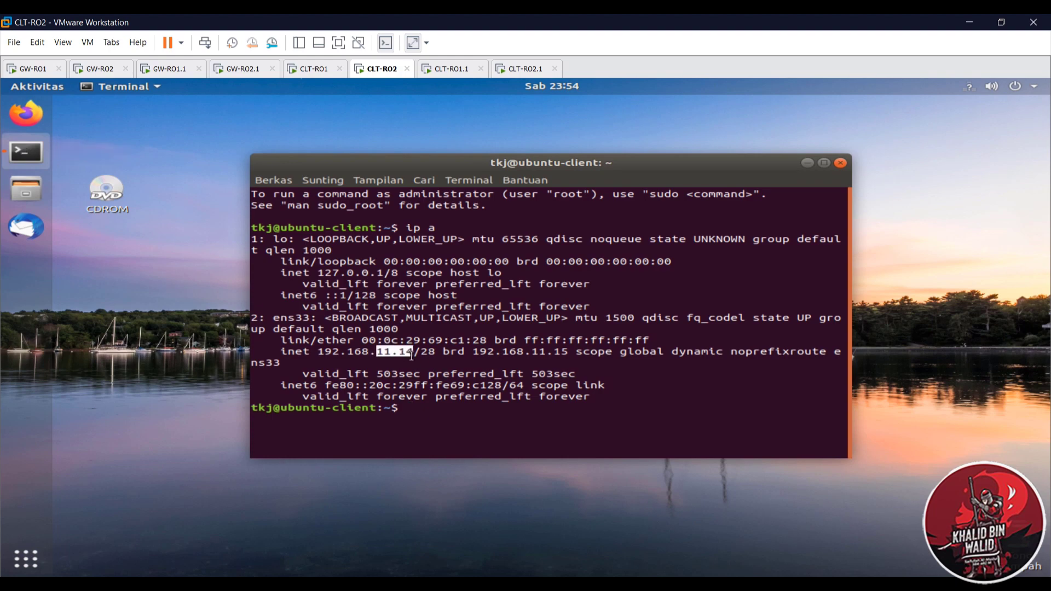
- List the network interface addresses of CLT-RO1.1 with ip a in a terminal
click(465, 70)
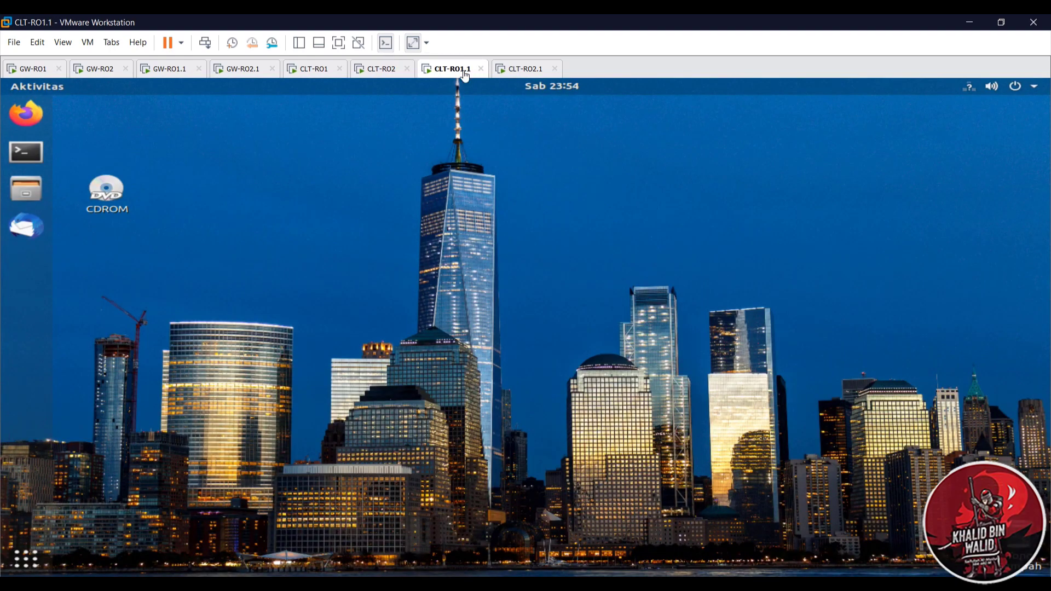
click(39, 157)
text(ip a)
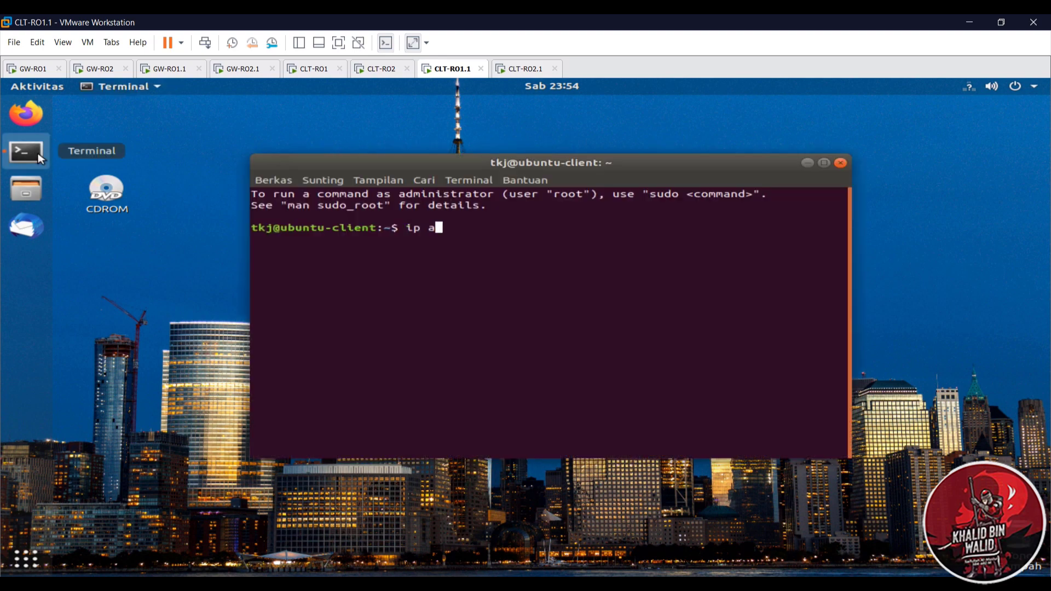
key(Return)
- List the network interface addresses of CLT-RO2.1 with ip a in a terminal
click(523, 69)
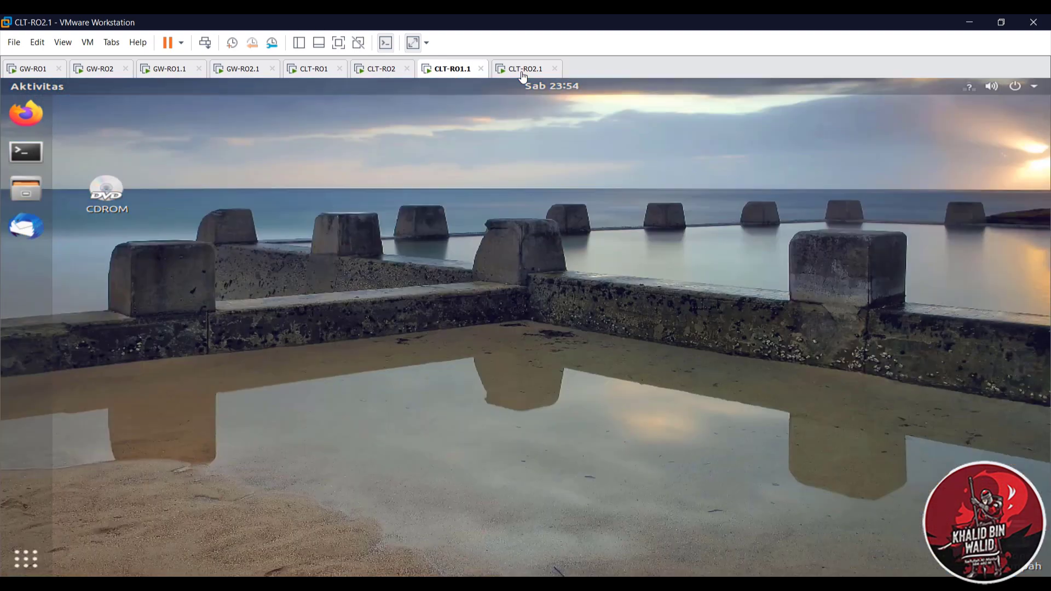
click(16, 158)
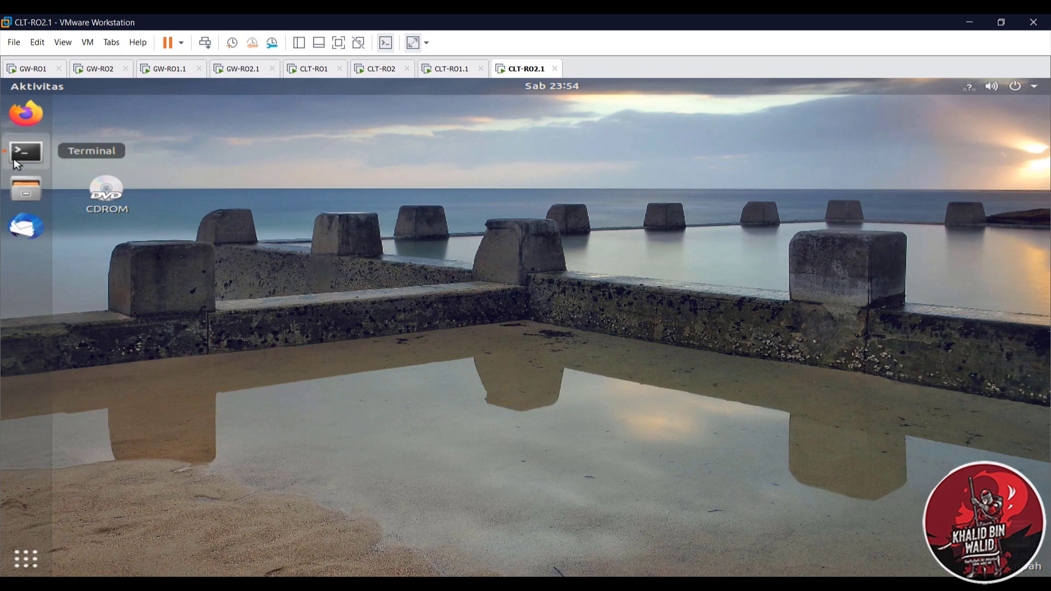
text(ip a)
key(Return)
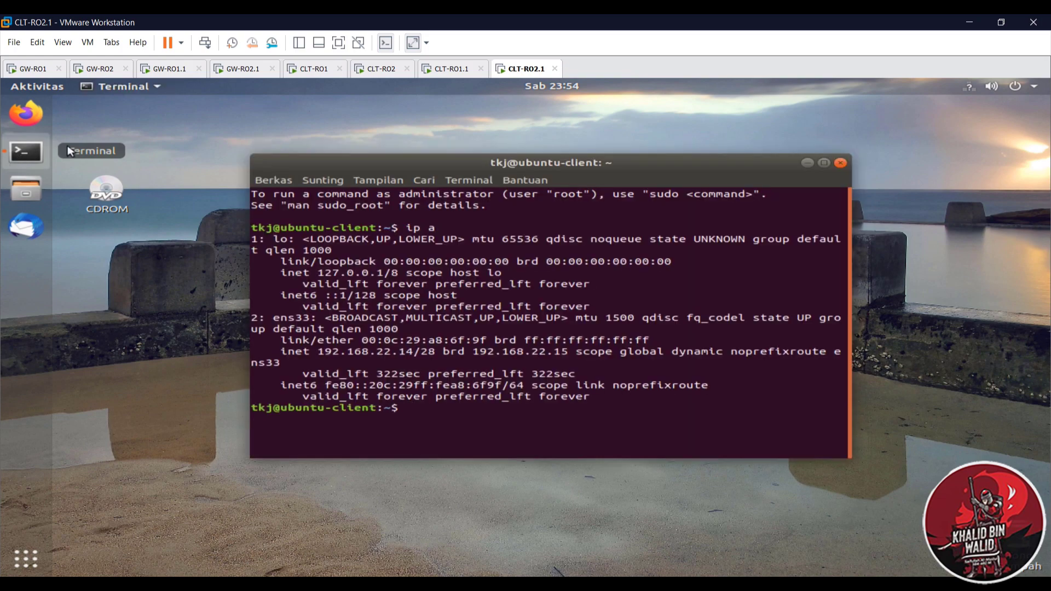
- From the CLT-RO1 terminal, ping 192.168.20.14 and 192.168.22.14, stopping each ping after some packets
click(313, 70)
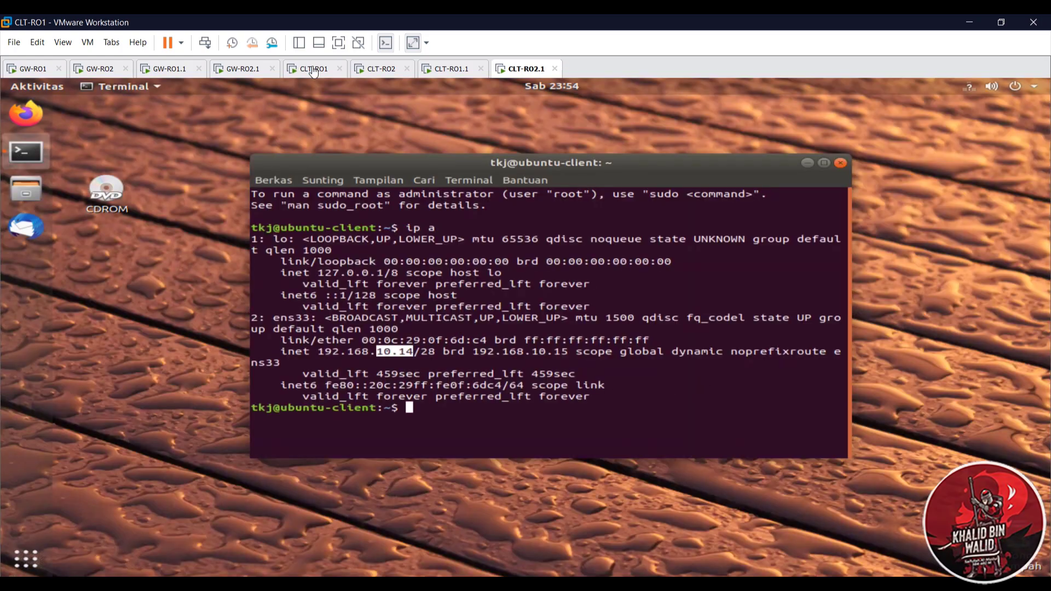
text(ping 192.168.)
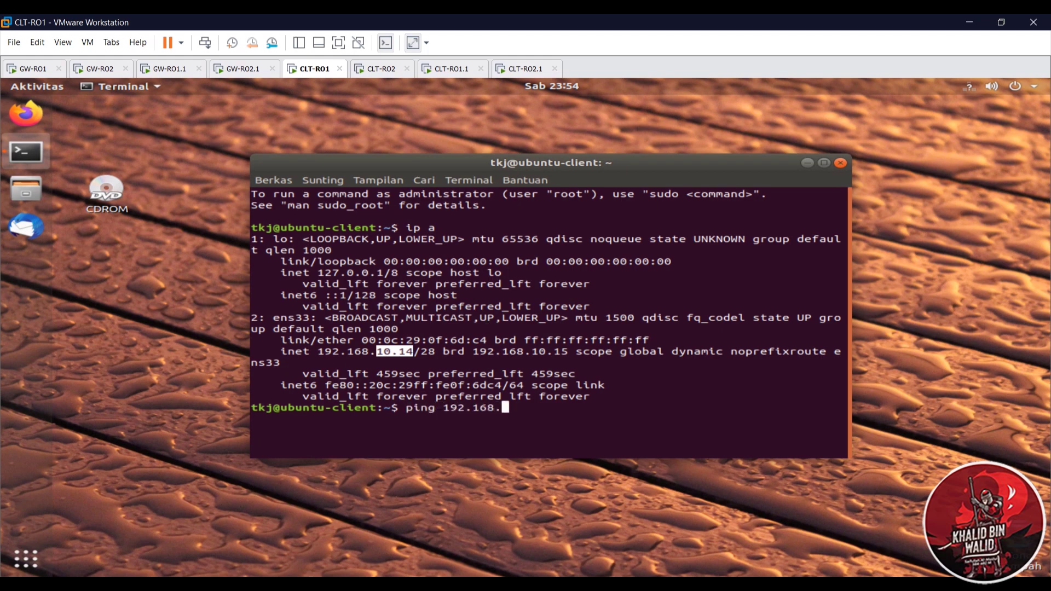
text(20.14)
key(Return)
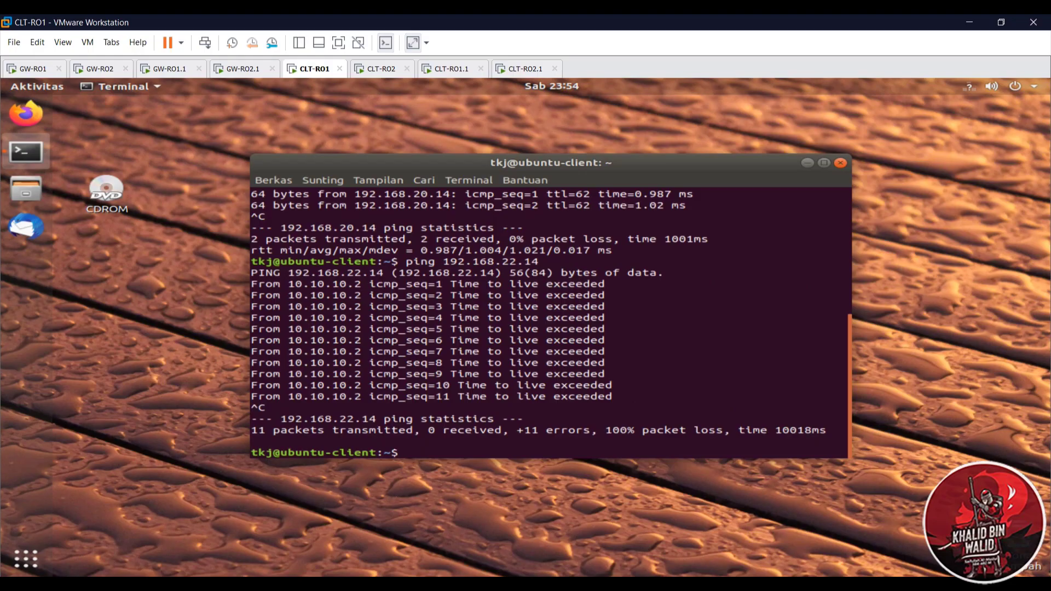
- Rework the earlier ping command on CLT-RO1 into tracepath 192.168.20.14, run it, and highlight the listed hops
key(Up)
key(Up)
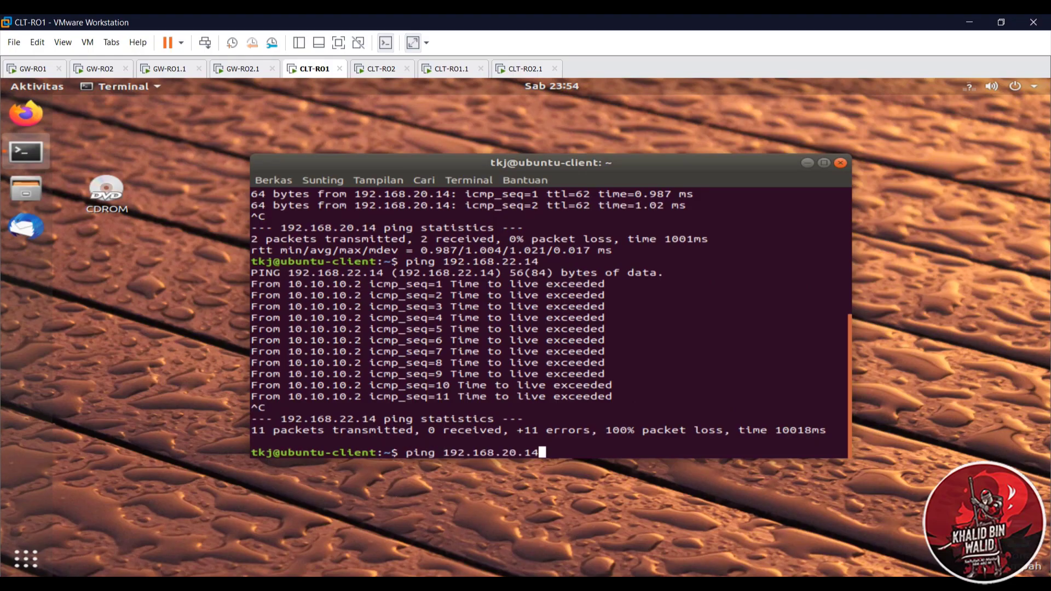
key(Left)
key(Left)
key(Left)
key(Left)
key(Left)
key(Left)
key(Left)
key(Left)
key(Left)
key(Left)
key(Left)
key(Left)
key(Left)
key(BackSpace)
key(BackSpace)
key(BackSpace)
key(BackSpace)
text(tra)
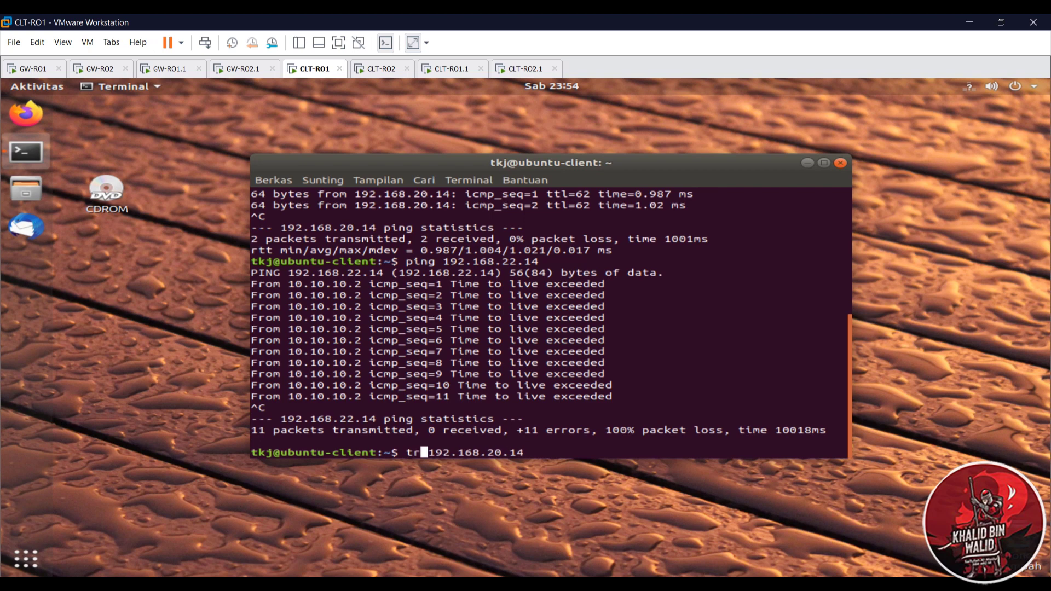
text(ce)
key(Tab)
key(Tab)
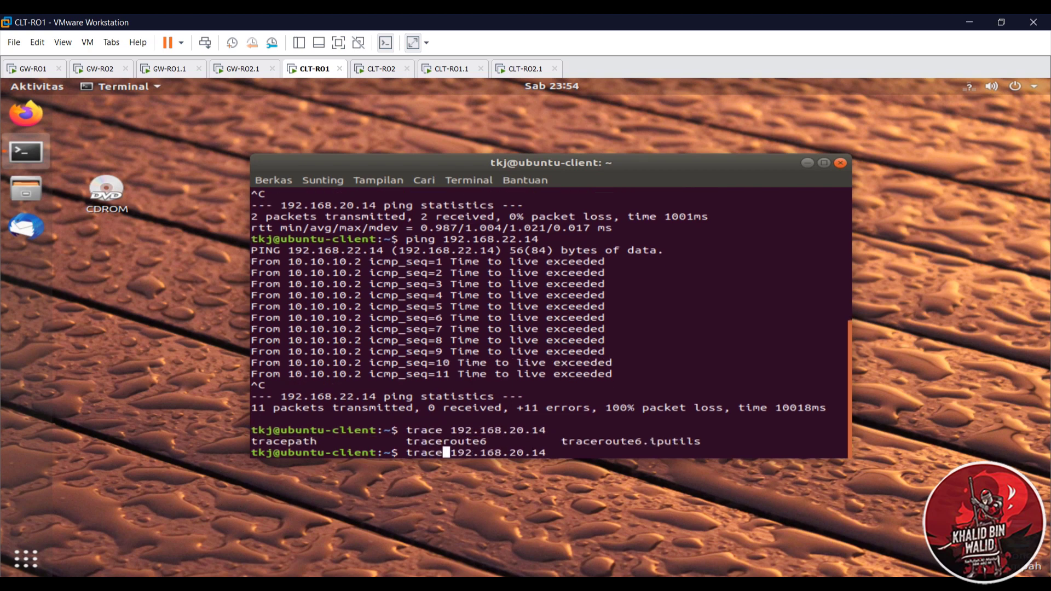
text(path)
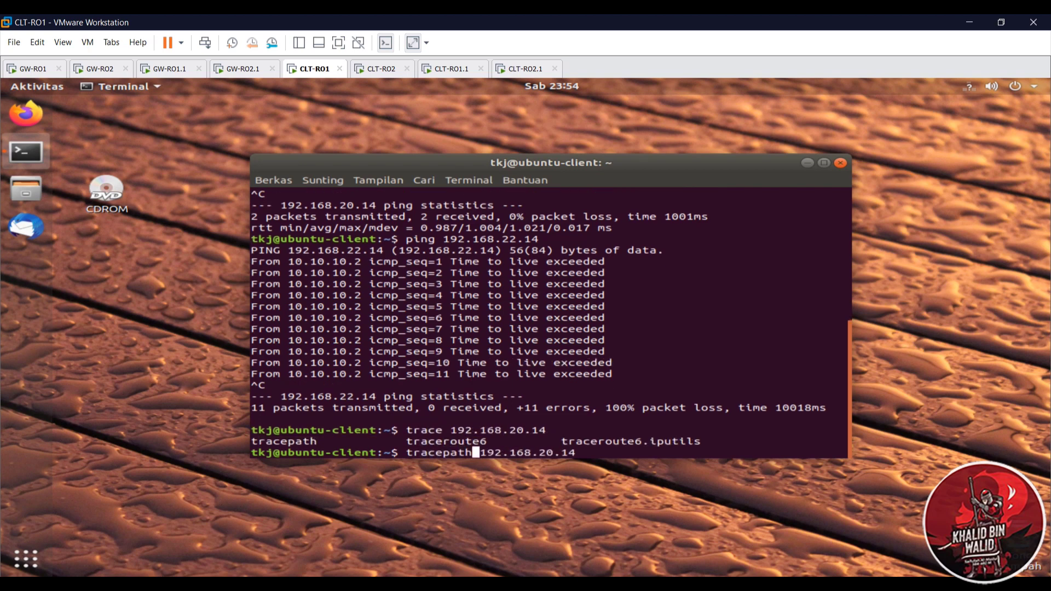
key(Return)
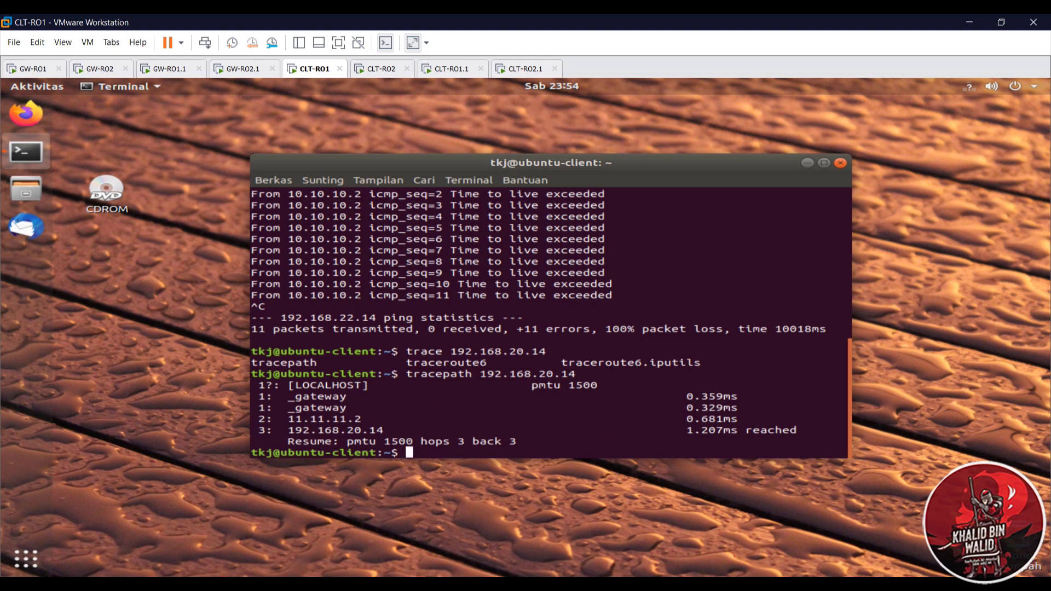
drag(289, 401, 816, 431)
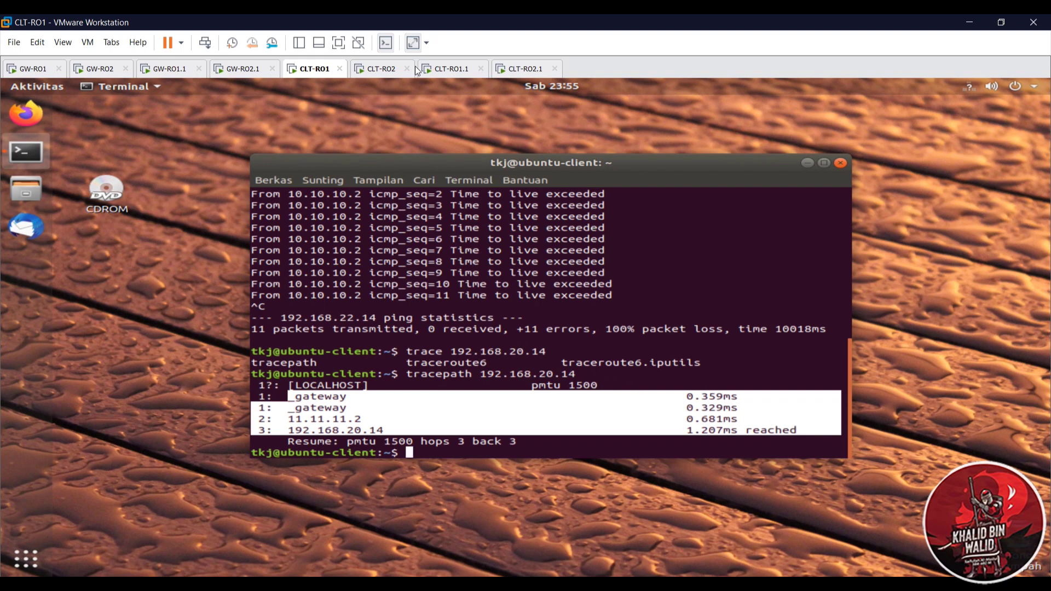
- Ping 192.168.10.14 from the CLT-RO2 terminal and stop after a couple of replies
click(382, 69)
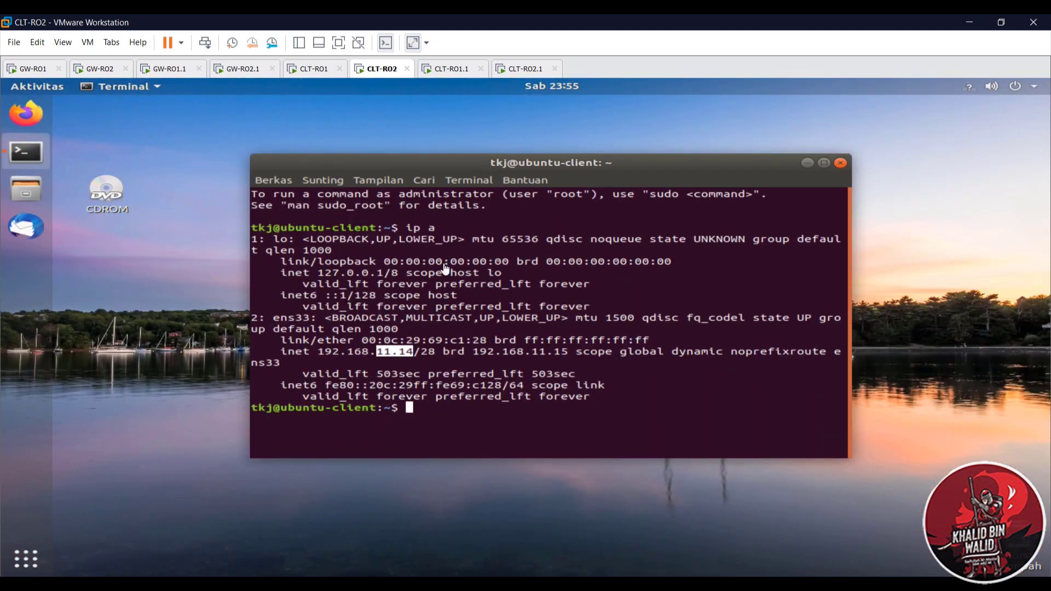
click(505, 402)
text(ping )
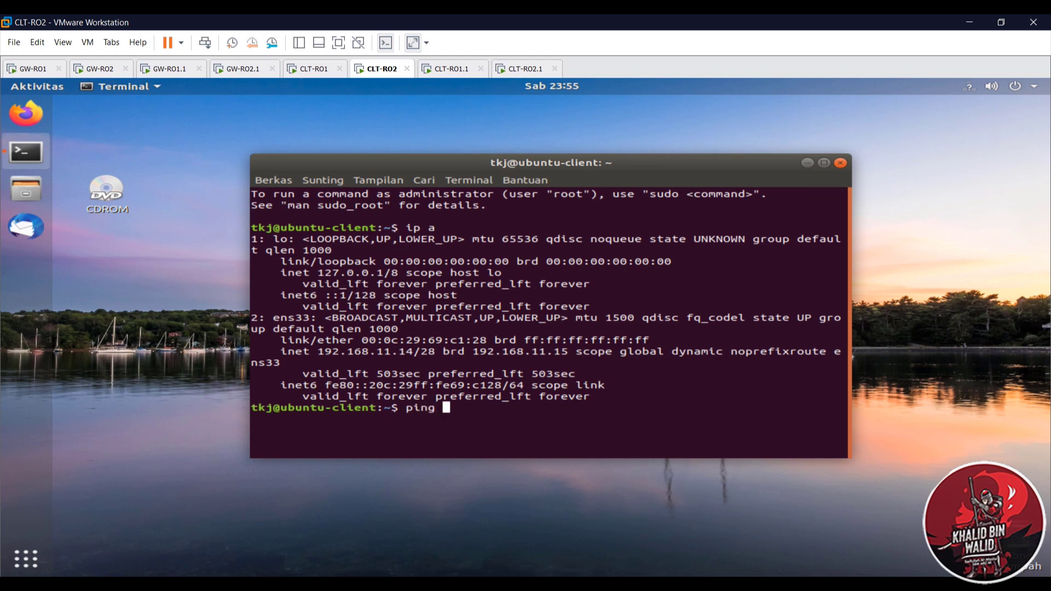
text(192.168.10.14)
key(Return)
key(ctrl+c)
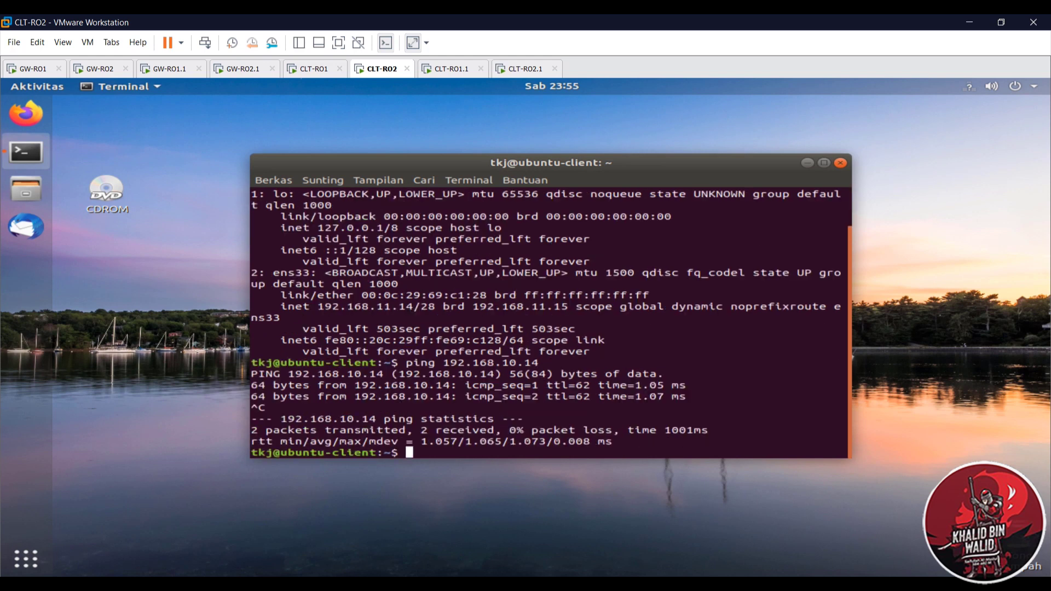
- Change the last ping target on CLT-RO2 to 192.168.20.14, run the ping, and stop it
key(Up)
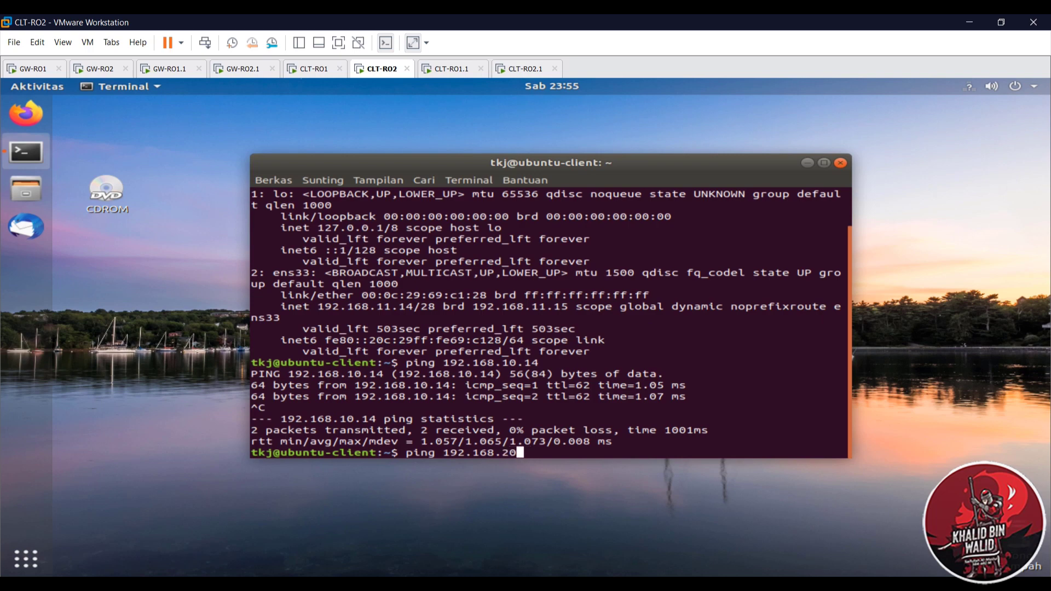
key(Return)
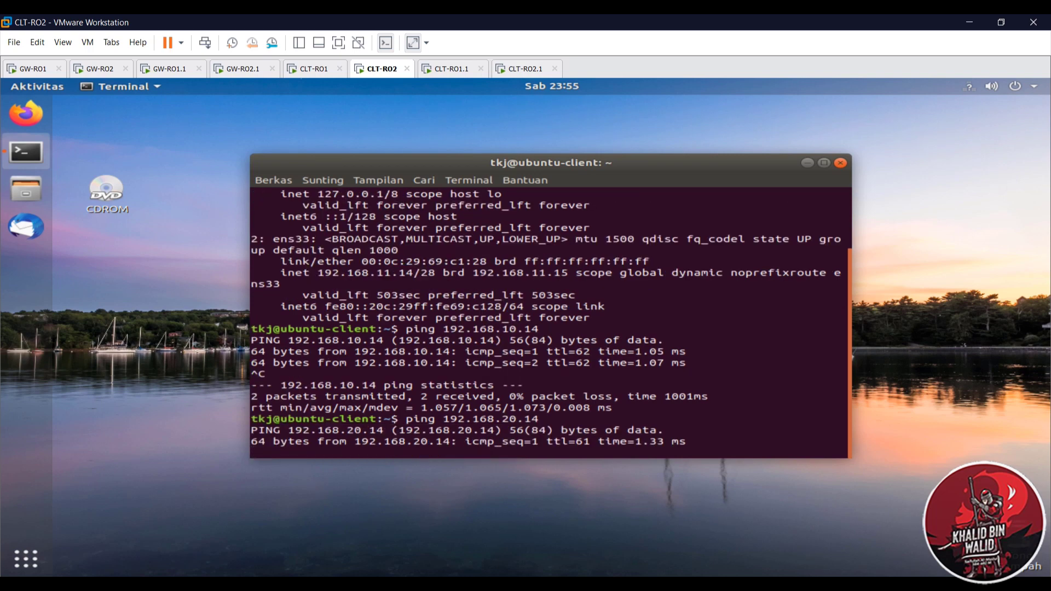
key(ctrl+c)
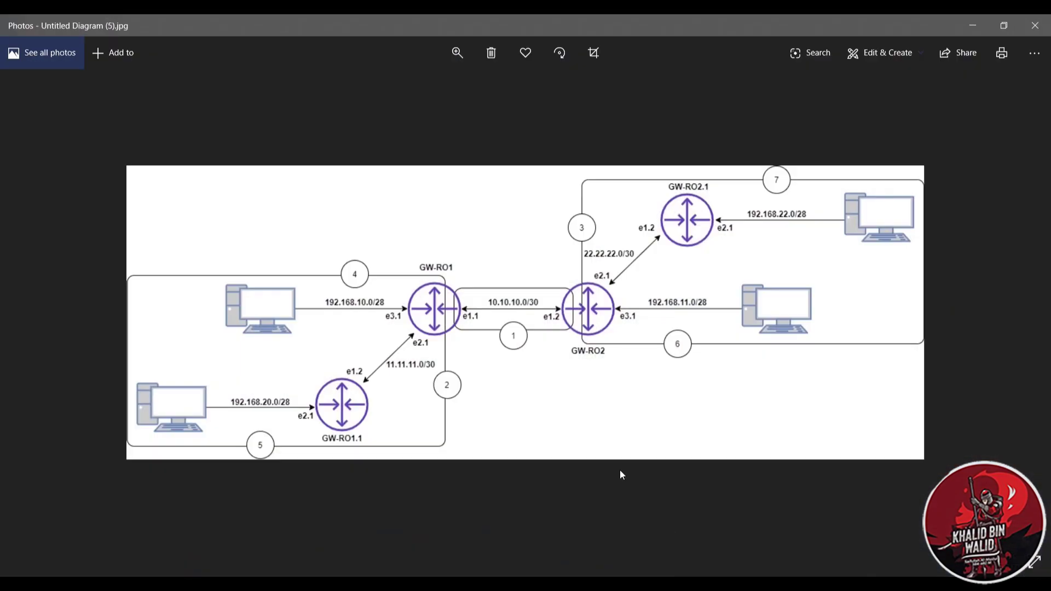
- Examine the links around GW-RO1 and GW-RO2 up close in the network topology diagram in Photos
scroll(620, 469, up, 2)
drag(453, 493, 616, 516)
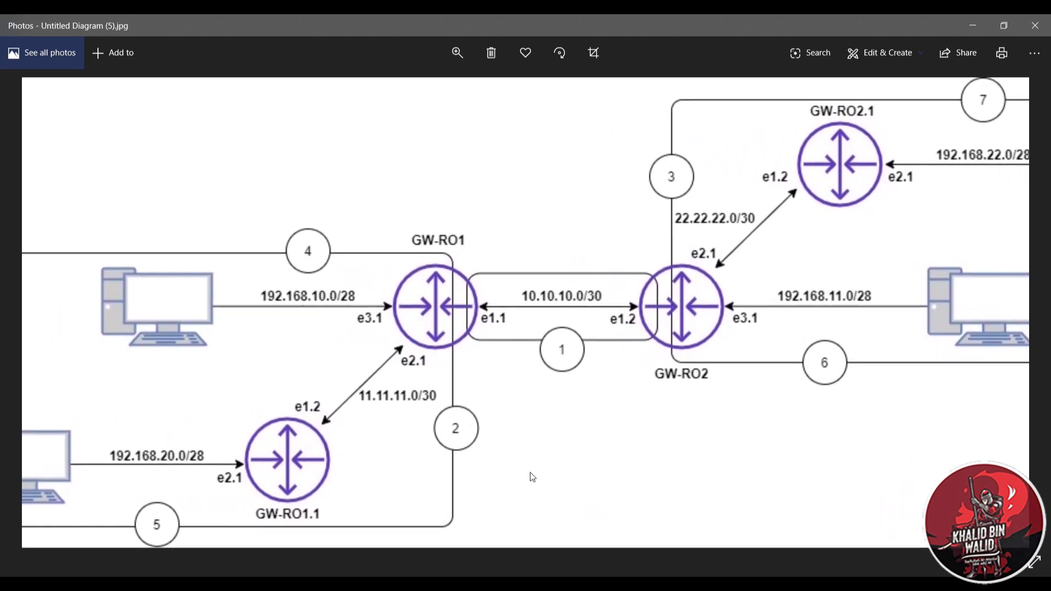